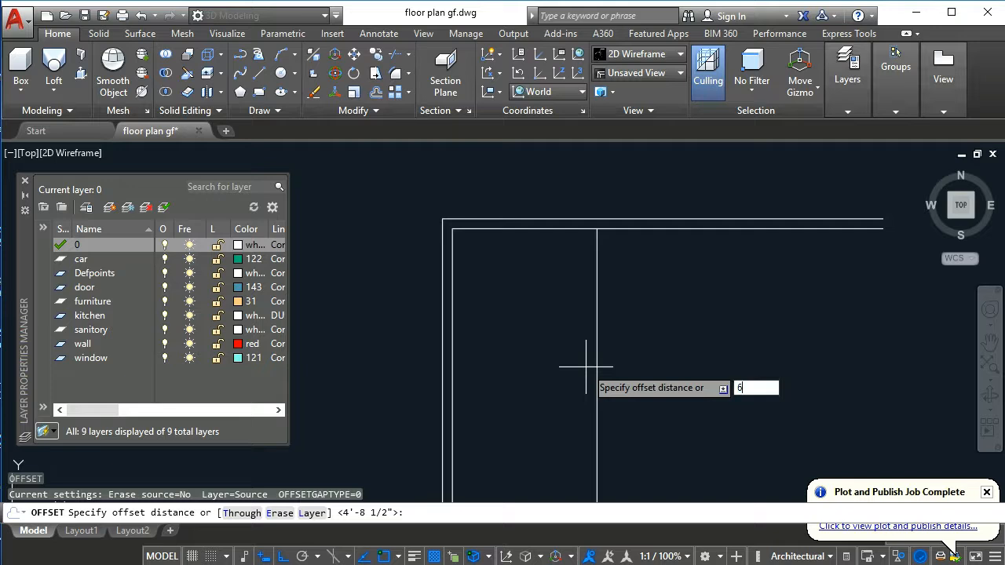
- Offset the first interior vertical wall line 6" to the right to give the partition its thickness
{"action": "key", "text": "Return"}
{"action": "left_click", "coordinate": [600, 346]}
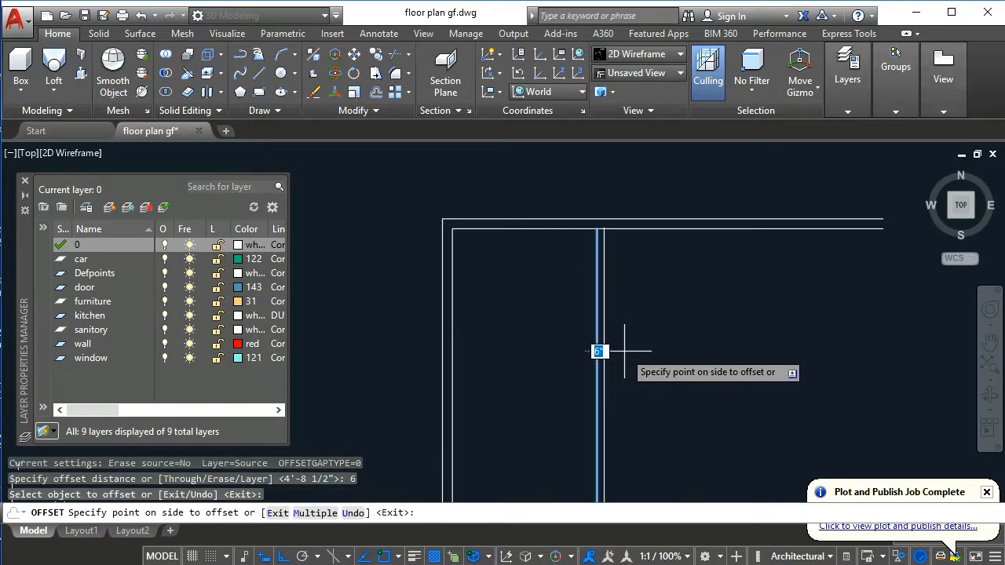
{"action": "left_click", "coordinate": [624, 351]}
{"action": "key", "text": "Escape"}
{"action": "key", "text": "Escape"}
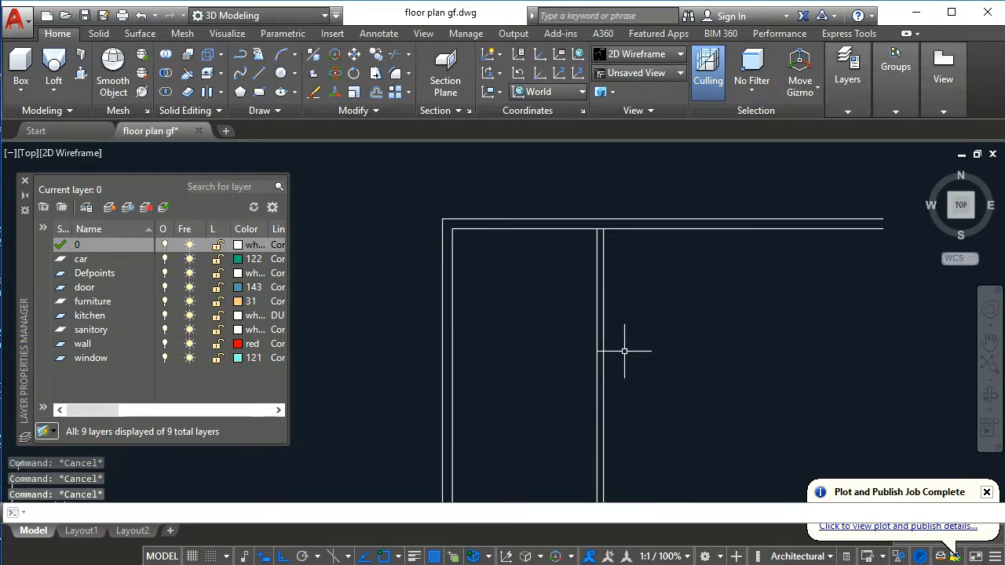
- Offset the right-hand face of the first interior partition 7'6" to the right
{"action": "key", "text": "Return"}
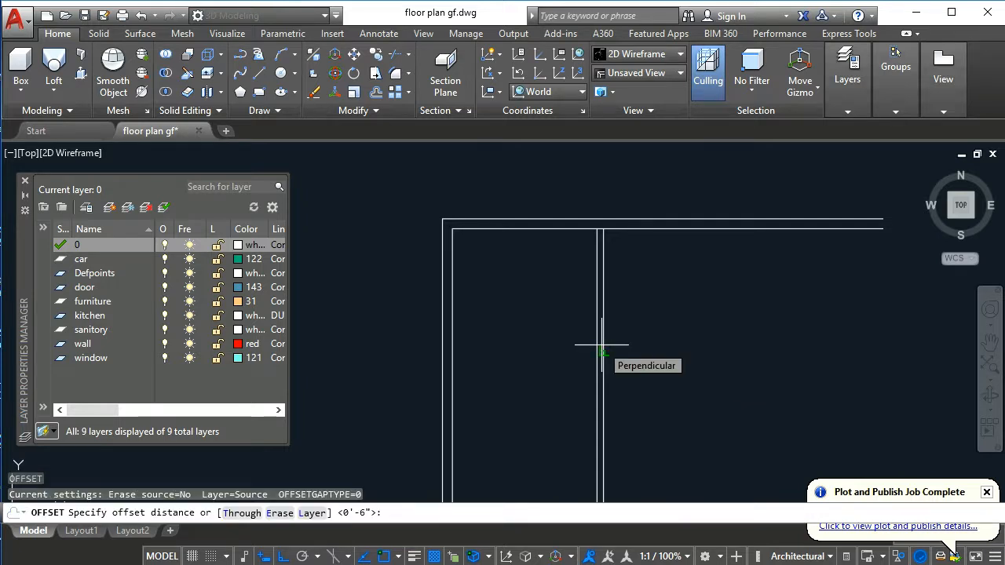
{"action": "type", "text": "7"}
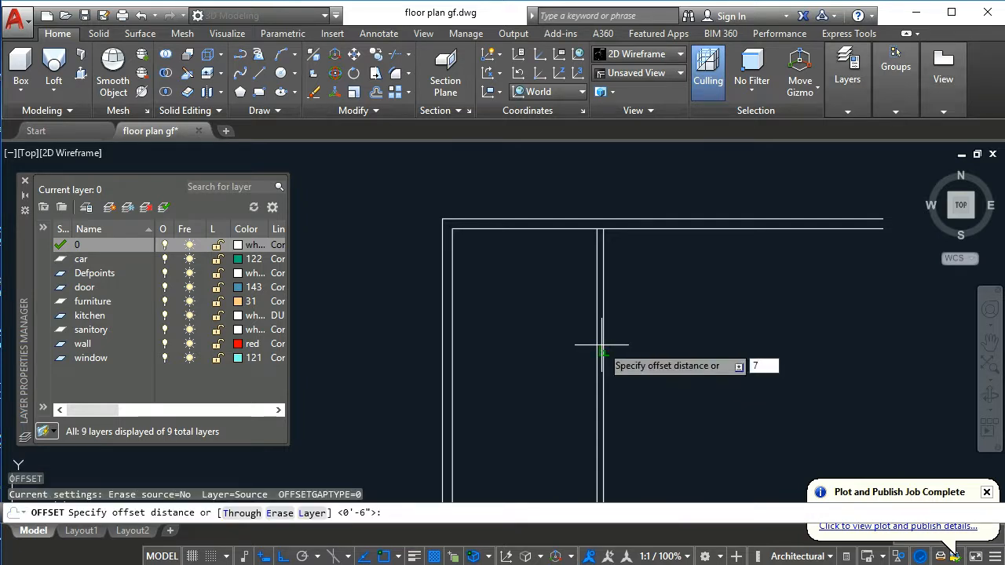
{"action": "type", "text": "'6"}
{"action": "key", "text": "Return"}
{"action": "left_click", "coordinate": [600, 337]}
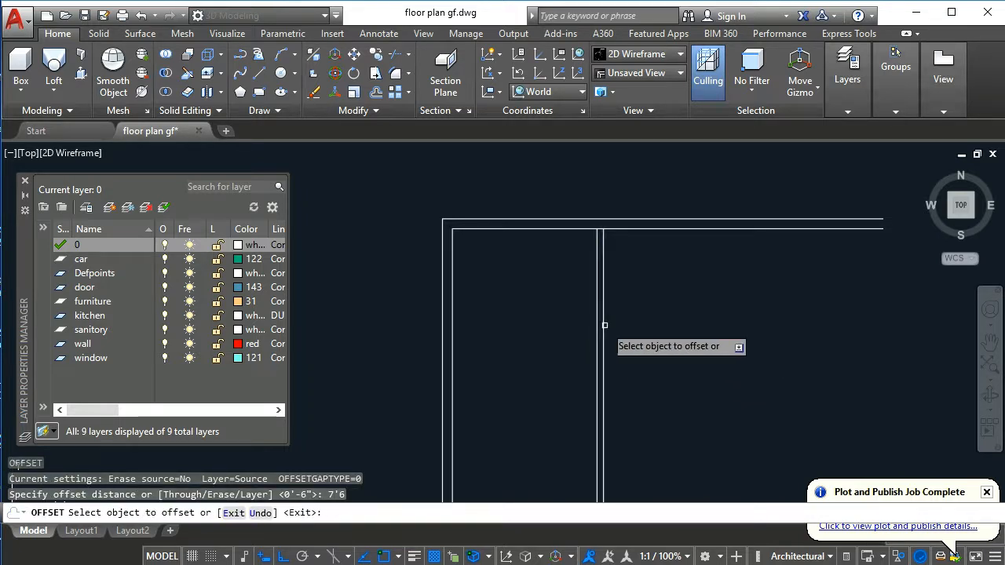
{"action": "left_click", "coordinate": [676, 334]}
{"action": "key", "text": "Escape"}
- Offset the rightmost vertical line 6" to the right to form the second interior partition
{"action": "key", "text": "Return"}
{"action": "type", "text": "6"}
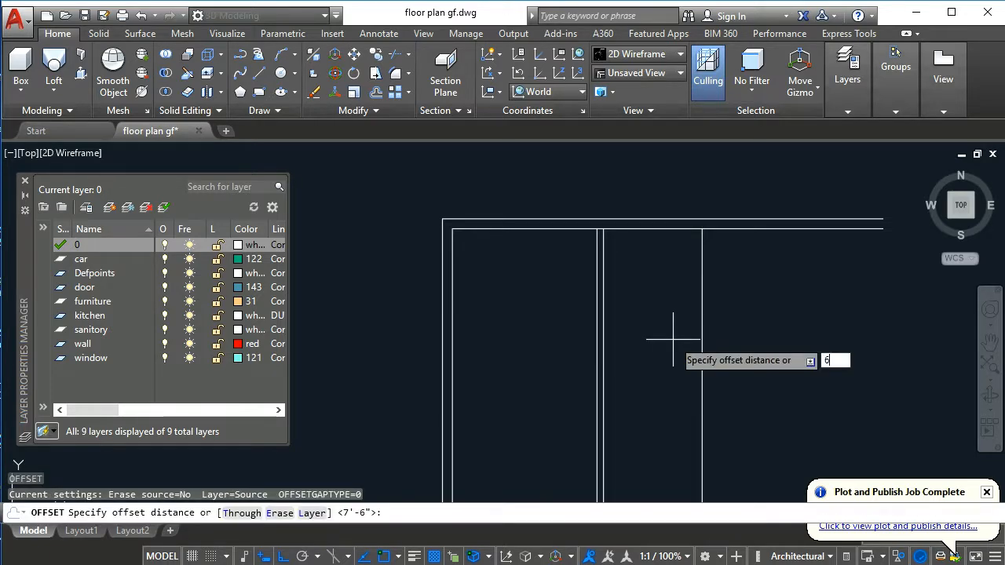
{"action": "key", "text": "Return"}
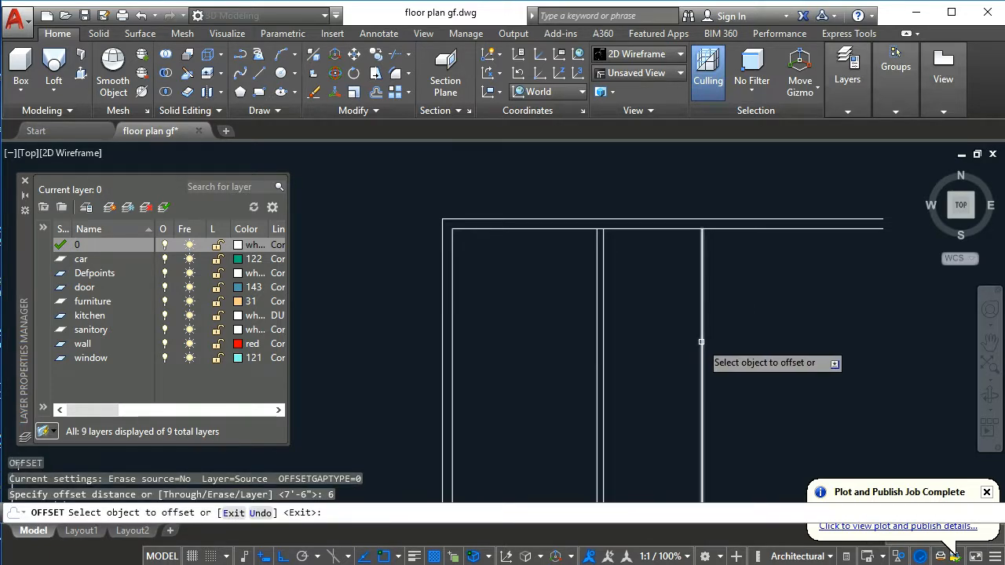
{"action": "left_click", "coordinate": [703, 338]}
{"action": "left_click", "coordinate": [748, 339]}
{"action": "middle_click_drag", "start_coordinate": [746, 337], "coordinate": [679, 337]}
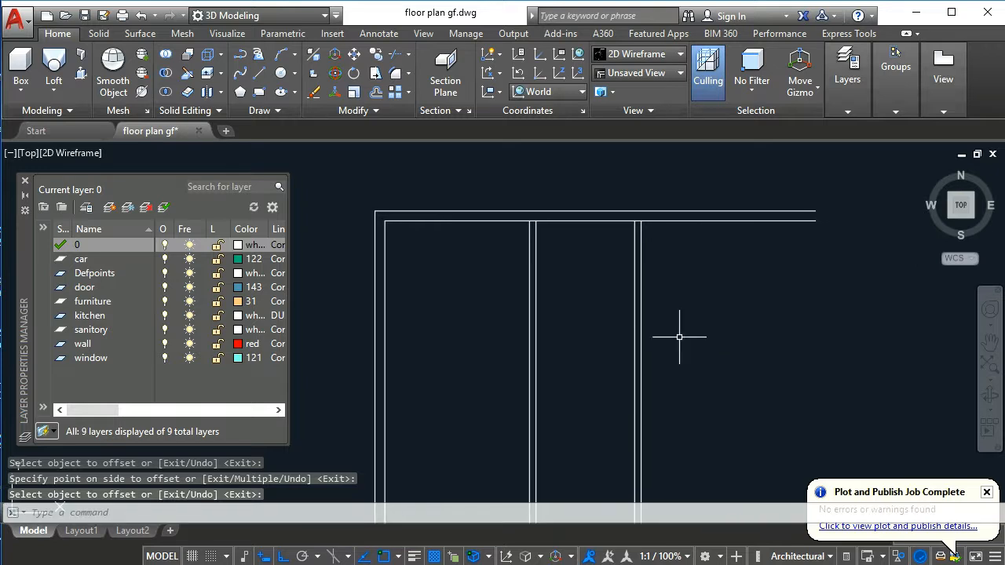
{"action": "key", "text": "Escape"}
{"action": "key", "text": "Escape"}
- Offset the right-hand face of the second interior partition 4' to the right
{"action": "key", "text": "Return"}
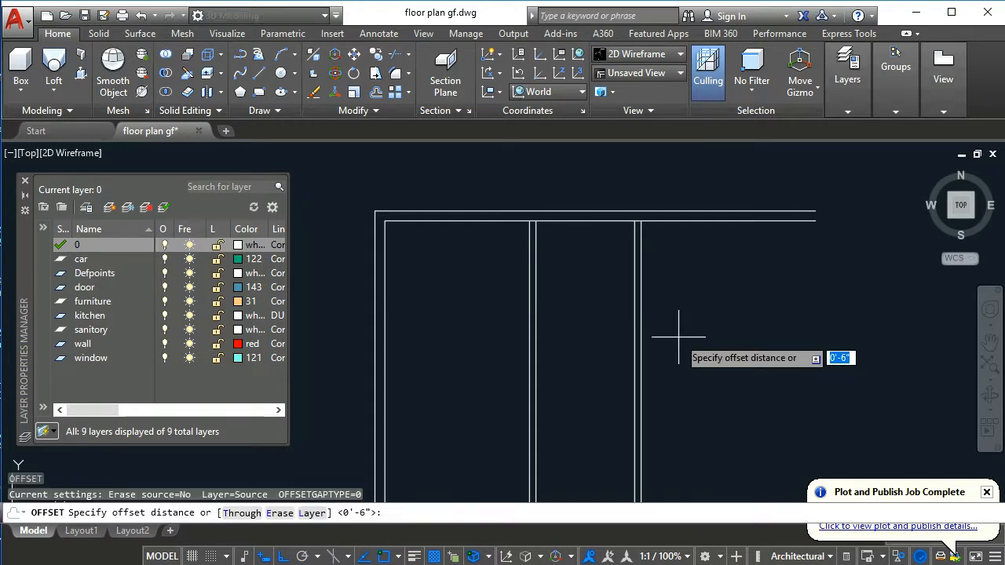
{"action": "key", "text": "Return"}
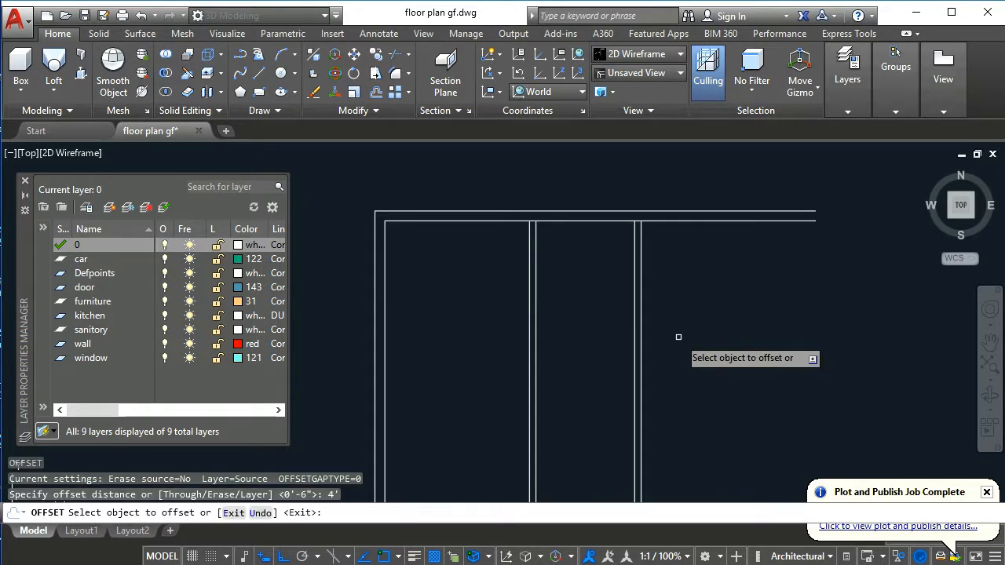
{"action": "left_click", "coordinate": [640, 349]}
{"action": "left_click", "coordinate": [696, 344]}
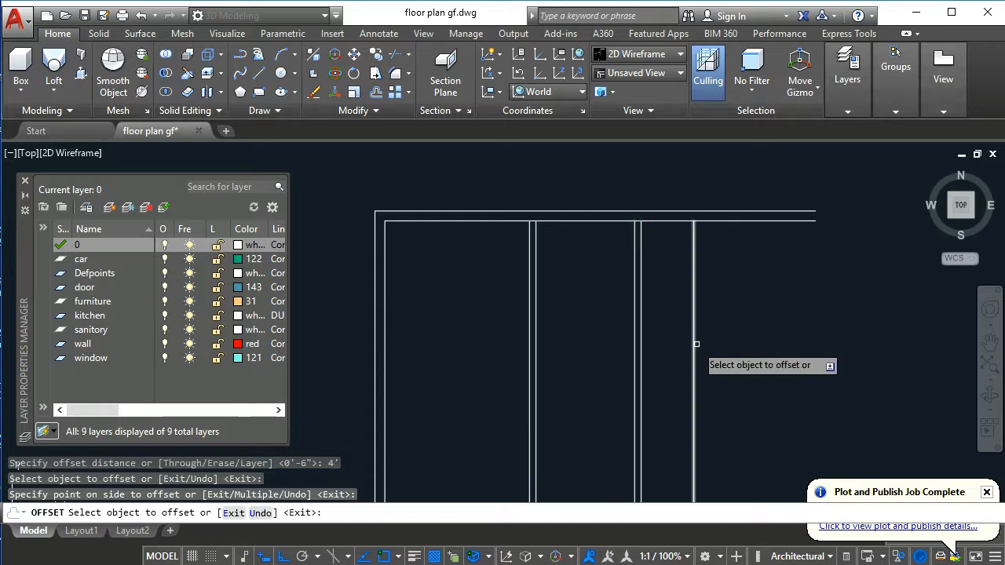
{"action": "key", "text": "Escape"}
- Offset the rightmost vertical line 9" to the right to form the outer right wall
{"action": "key", "text": "Return"}
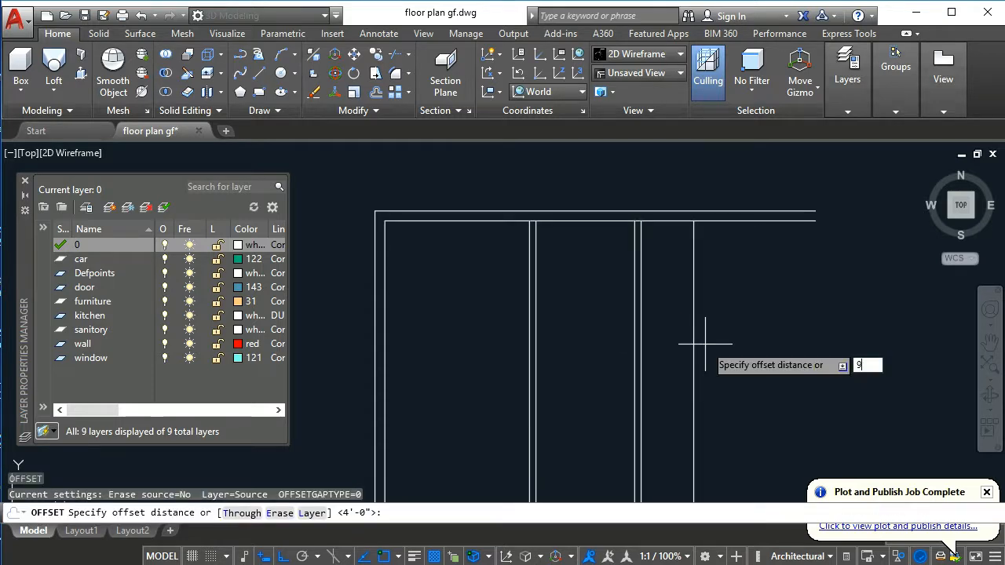
{"action": "key", "text": "Return"}
{"action": "left_click", "coordinate": [695, 340]}
{"action": "left_click", "coordinate": [741, 344]}
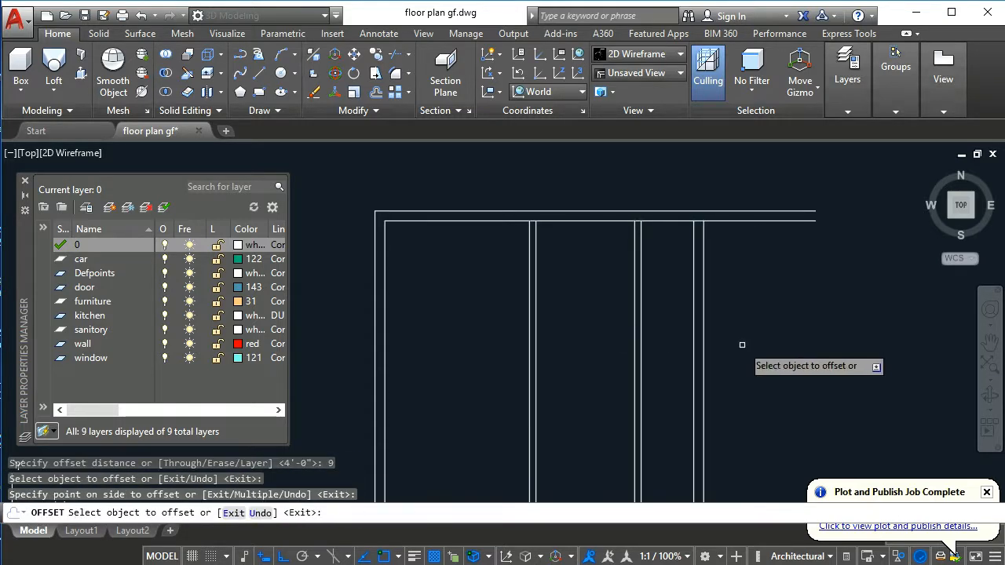
{"action": "key", "text": "Escape"}
{"action": "key", "text": "Escape"}
{"action": "key", "text": "Escape"}
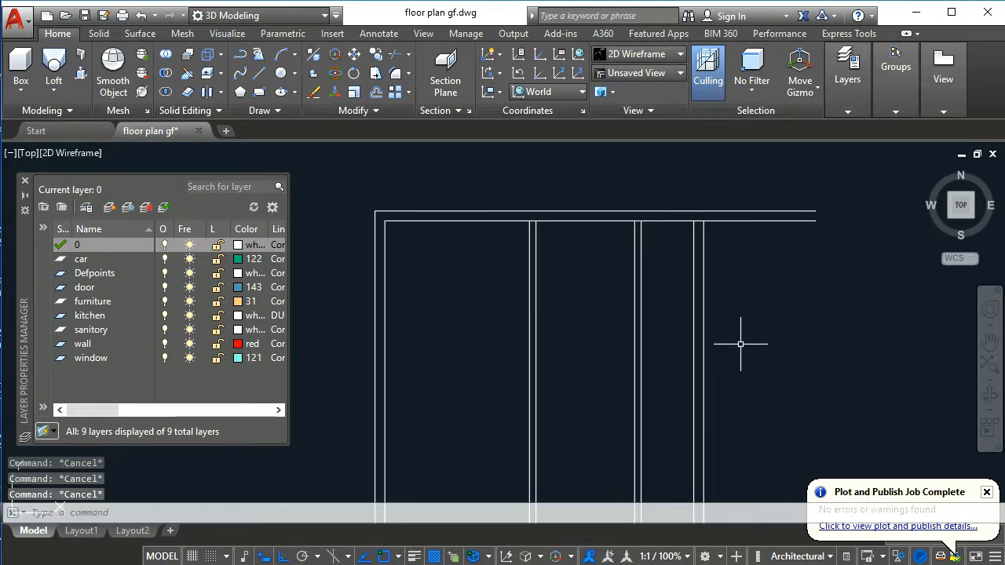
- Extend the outer line of the right wall up to the outer line of the top wall
{"action": "type", "text": "ex"}
{"action": "key", "text": "Return"}
{"action": "key", "text": "Return"}
{"action": "left_click", "coordinate": [703, 227]}
{"action": "key", "text": "Escape"}
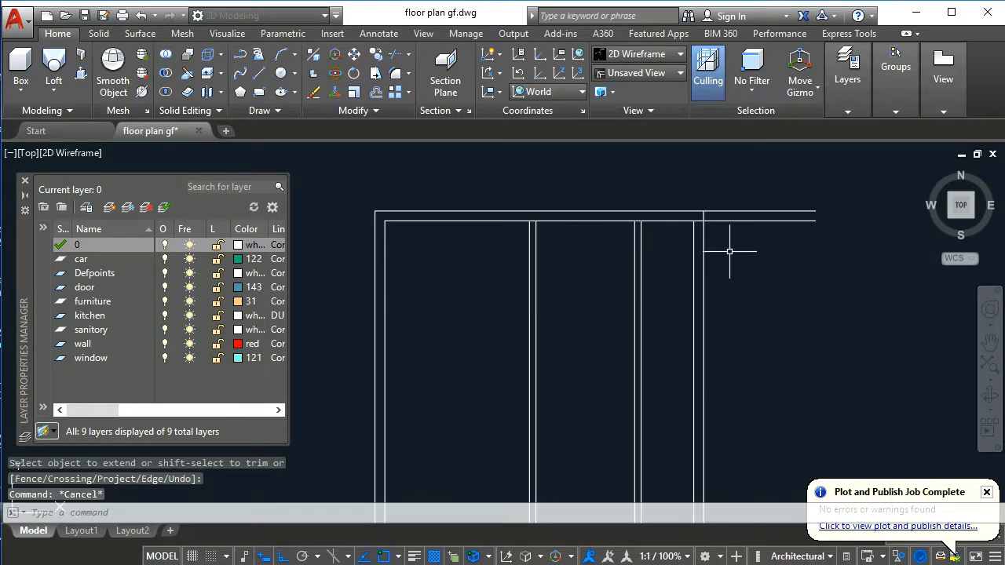
- Place a linear dimension above the top wall across the plan's overall outer width
{"action": "type", "text": "dli"}
{"action": "key", "text": "Return"}
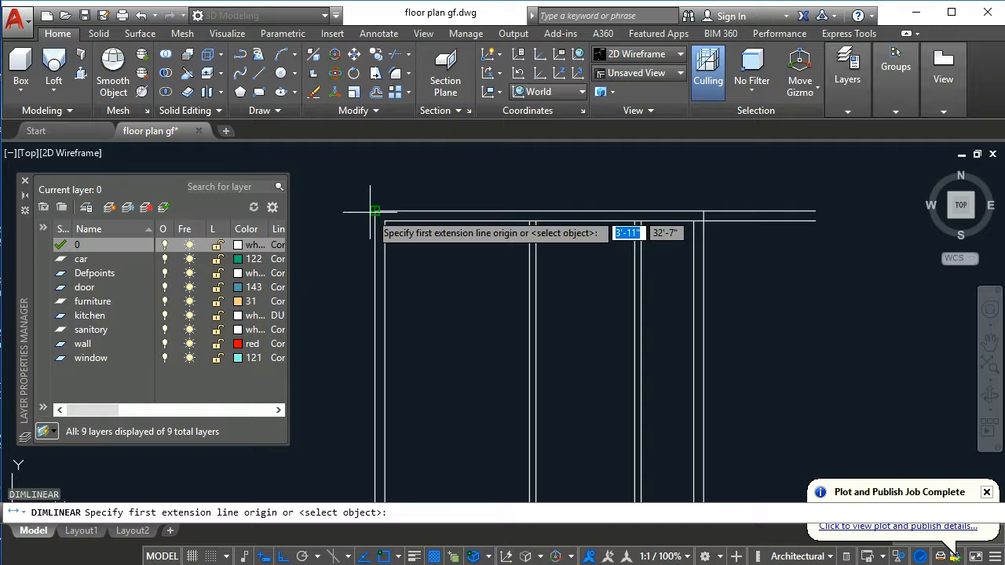
{"action": "left_click", "coordinate": [374, 212]}
{"action": "left_click", "coordinate": [705, 206]}
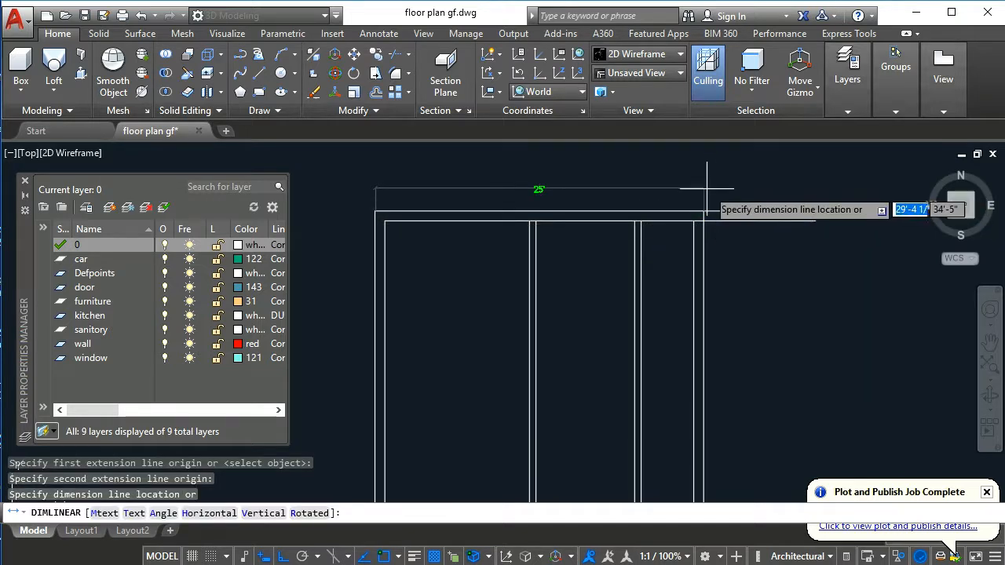
{"action": "scroll", "coordinate": [714, 192], "scroll_direction": "up", "scroll_amount": 3}
{"action": "scroll", "coordinate": [785, 236], "scroll_direction": "down", "scroll_amount": 3}
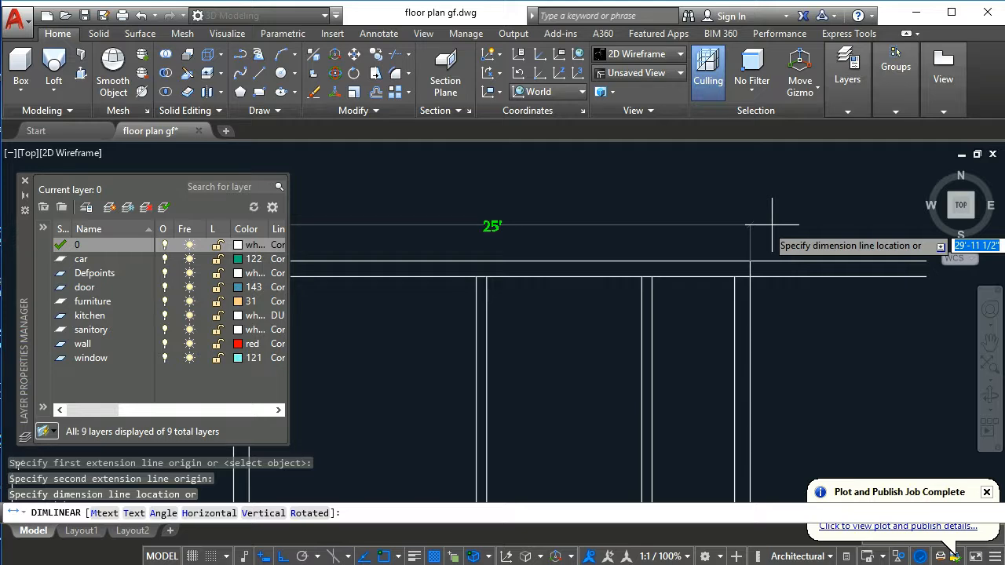
{"action": "scroll", "coordinate": [771, 225], "scroll_direction": "down", "scroll_amount": 3}
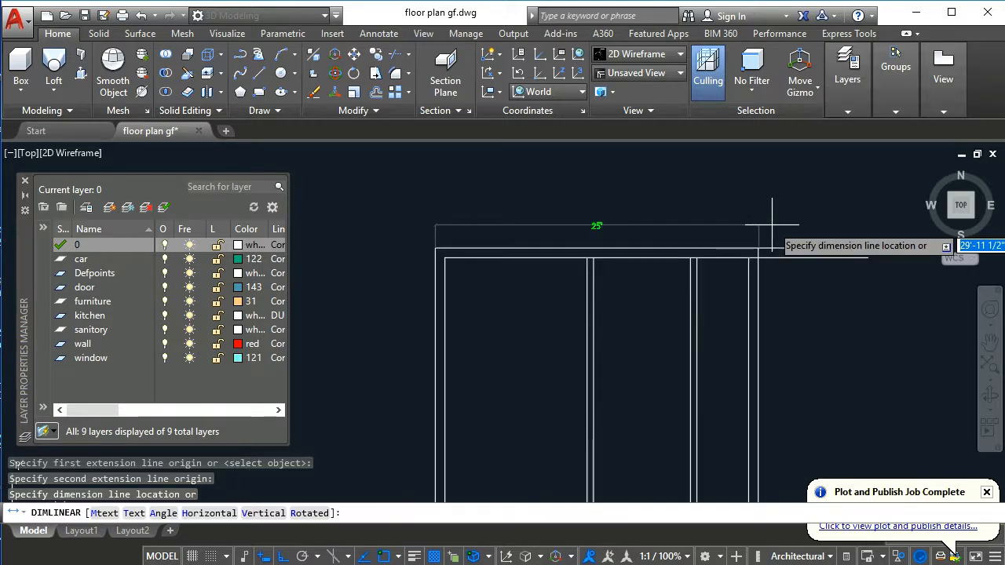
{"action": "left_click", "coordinate": [772, 225]}
{"action": "key", "text": "Escape"}
{"action": "key", "text": "Escape"}
- Measure the clear width between the second partition and the right wall with a temporary linear dimension
{"action": "type", "text": "dli"}
{"action": "key", "text": "Return"}
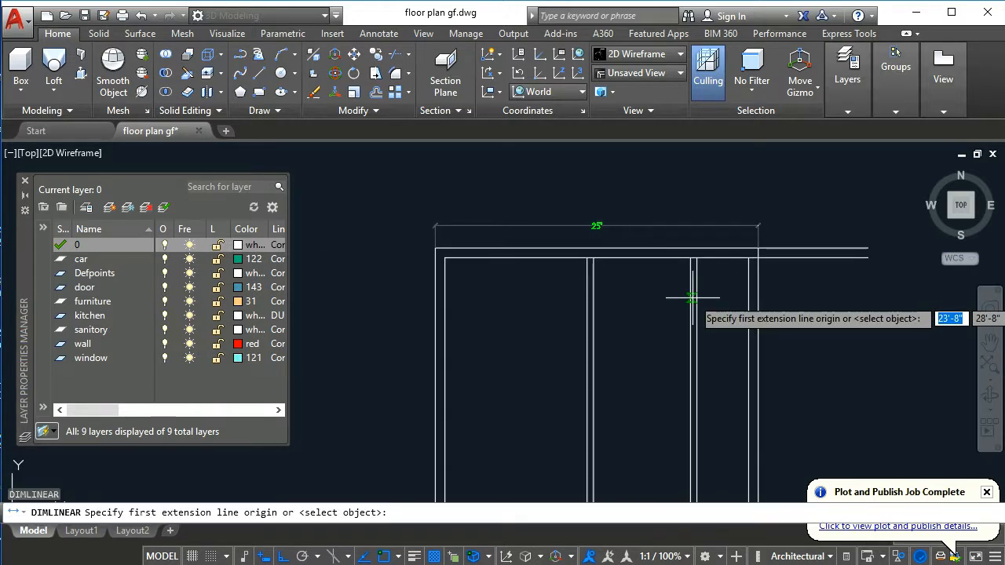
{"action": "left_click", "coordinate": [697, 296]}
{"action": "left_click", "coordinate": [747, 296]}
{"action": "scroll", "coordinate": [738, 302], "scroll_direction": "up", "scroll_amount": 4}
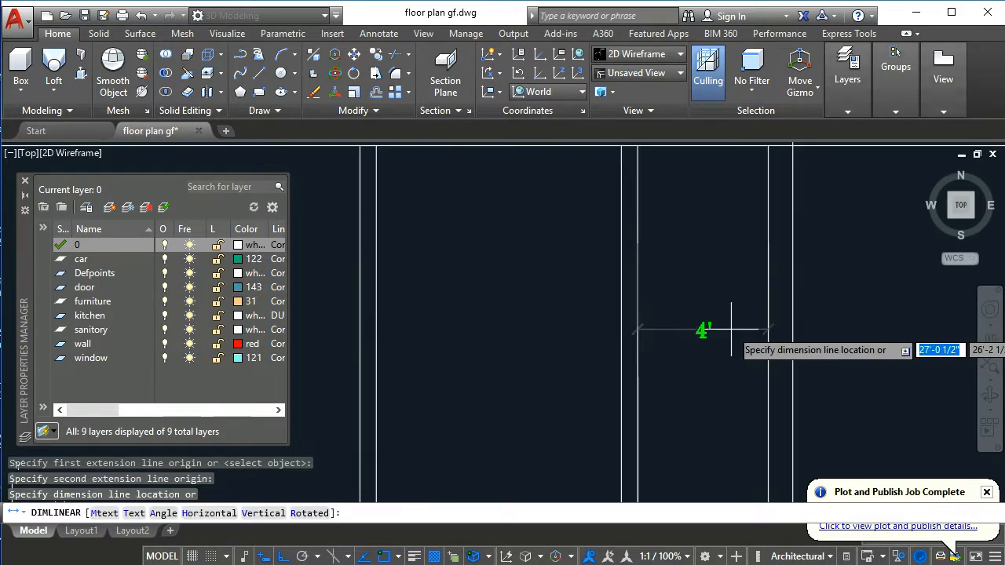
{"action": "key", "text": "Escape"}
- Measure the clear width between the two interior partitions with a temporary linear dimension
{"action": "type", "text": "dli"}
{"action": "key", "text": "Return"}
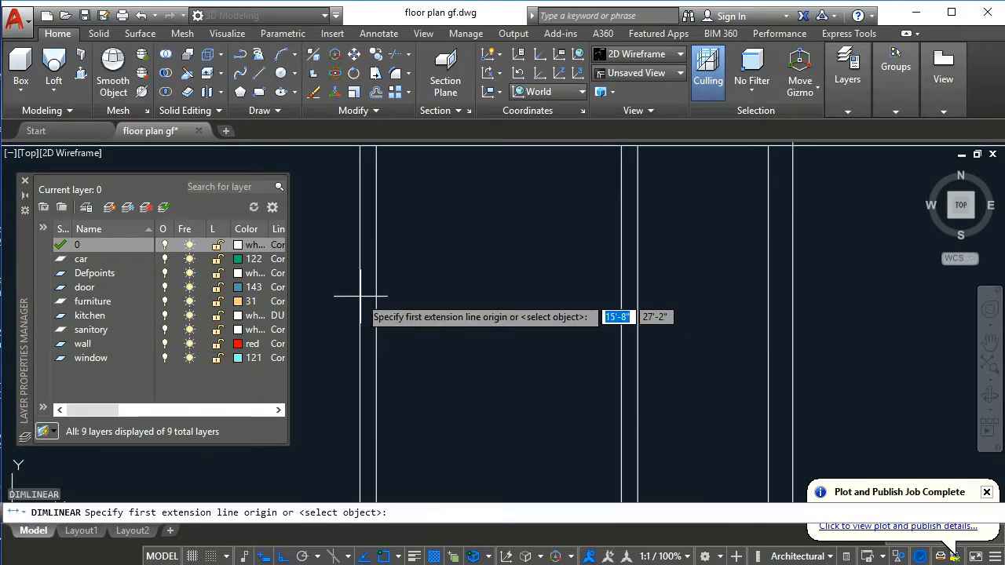
{"action": "left_click", "coordinate": [377, 295]}
{"action": "left_click", "coordinate": [621, 296]}
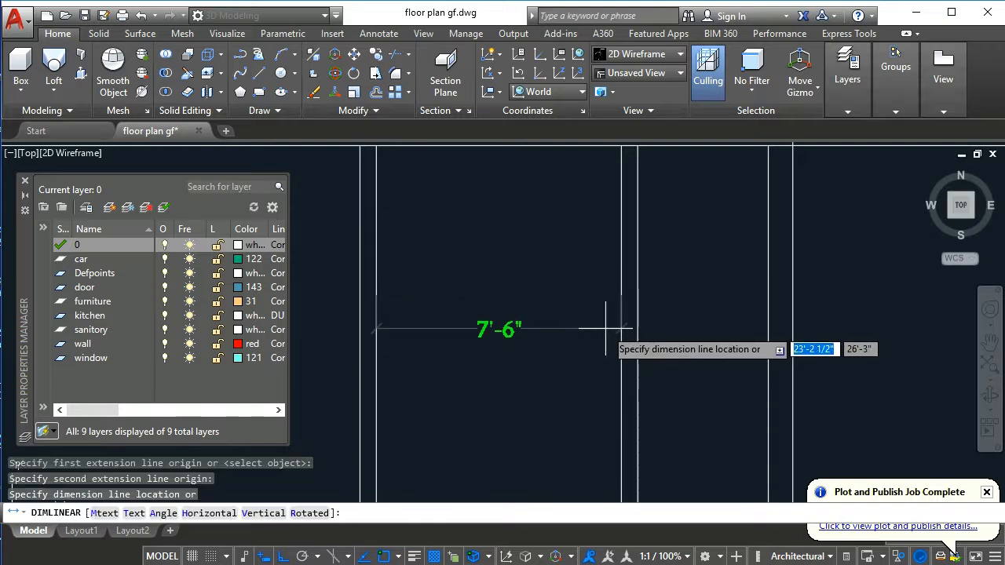
{"action": "scroll", "coordinate": [617, 314], "scroll_direction": "down", "scroll_amount": 4}
{"action": "key", "text": "Escape"}
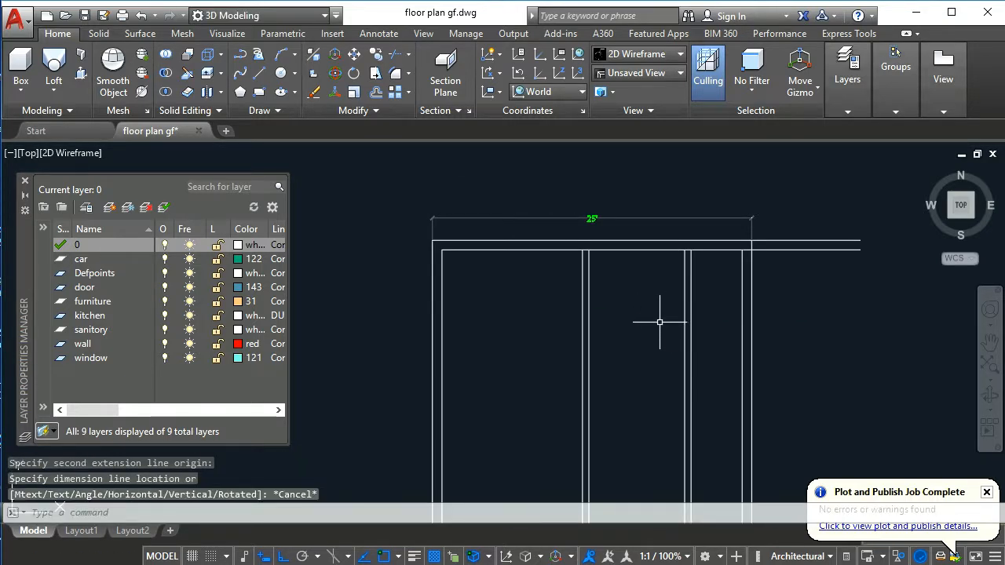
- Measure the clear width between the left wall and the first partition with a temporary linear dimension
{"action": "type", "text": "dli"}
{"action": "key", "text": "Return"}
{"action": "left_click", "coordinate": [442, 317]}
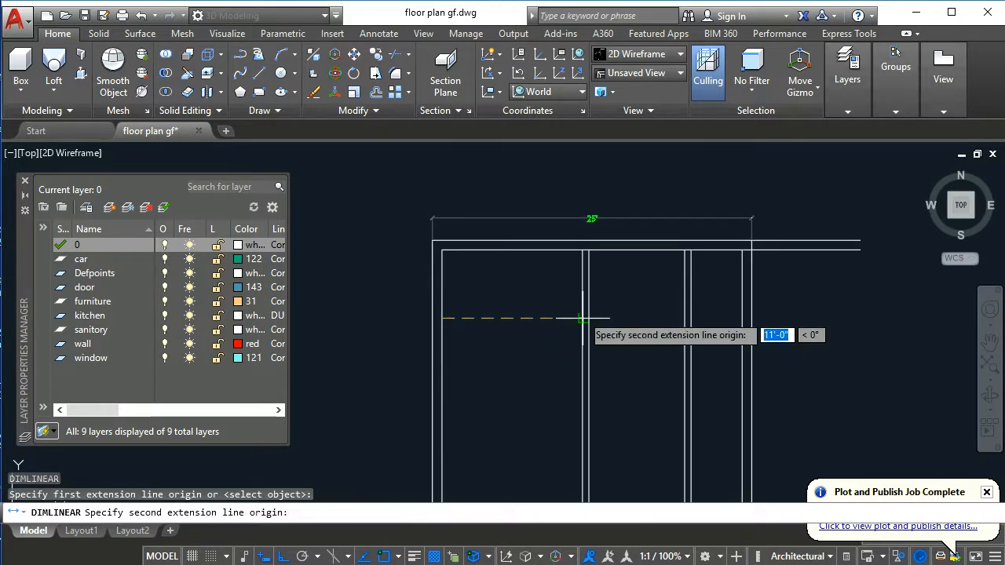
{"action": "left_click", "coordinate": [582, 313]}
{"action": "scroll", "coordinate": [560, 338], "scroll_direction": "up", "scroll_amount": 2}
{"action": "scroll", "coordinate": [558, 339], "scroll_direction": "down", "scroll_amount": 2}
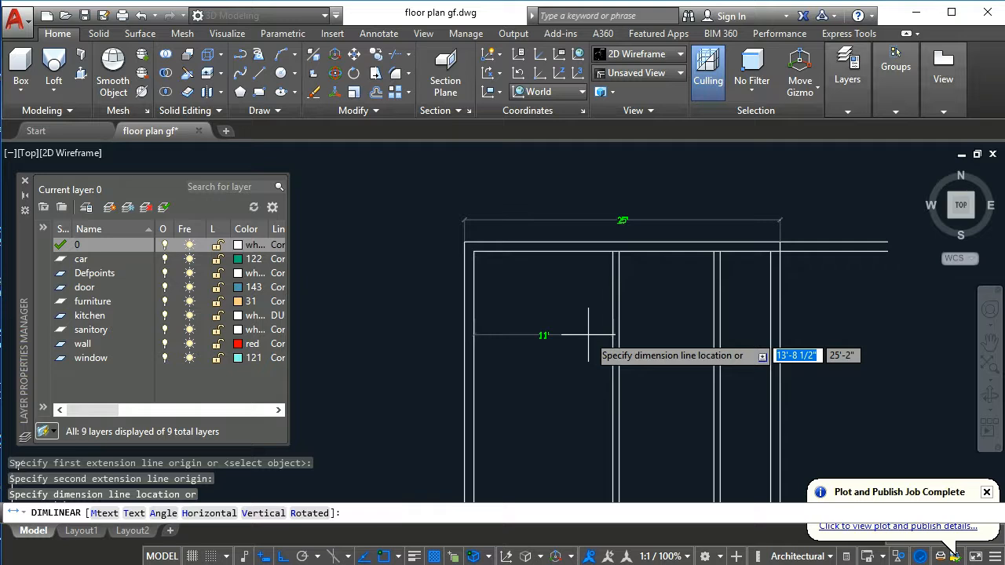
{"action": "key", "text": "Escape"}
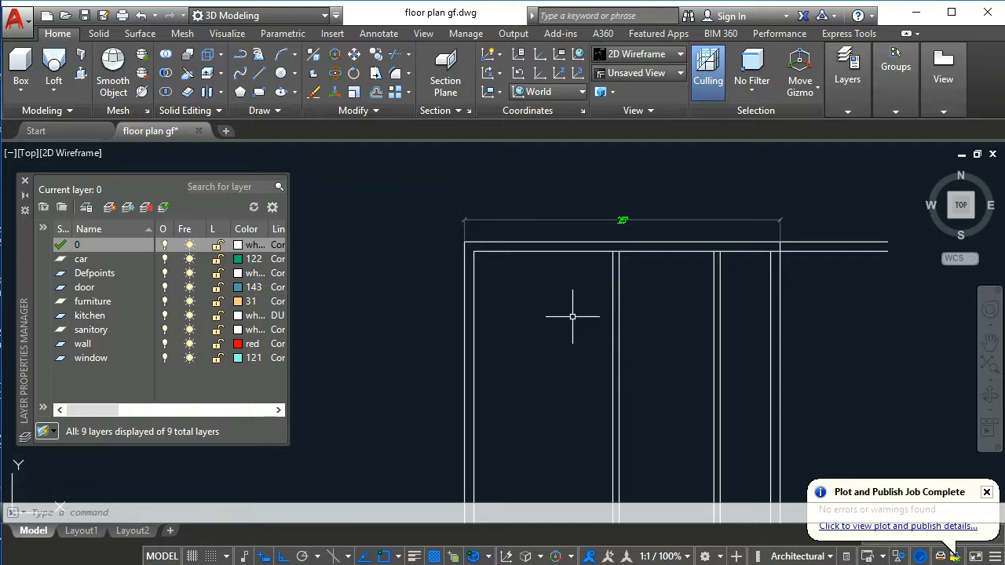
{"action": "scroll", "coordinate": [572, 317], "scroll_direction": "down", "scroll_amount": 1}
{"action": "middle_click_drag", "start_coordinate": [558, 305], "coordinate": [565, 248]}
{"action": "scroll", "coordinate": [593, 185], "scroll_direction": "up", "scroll_amount": 2}
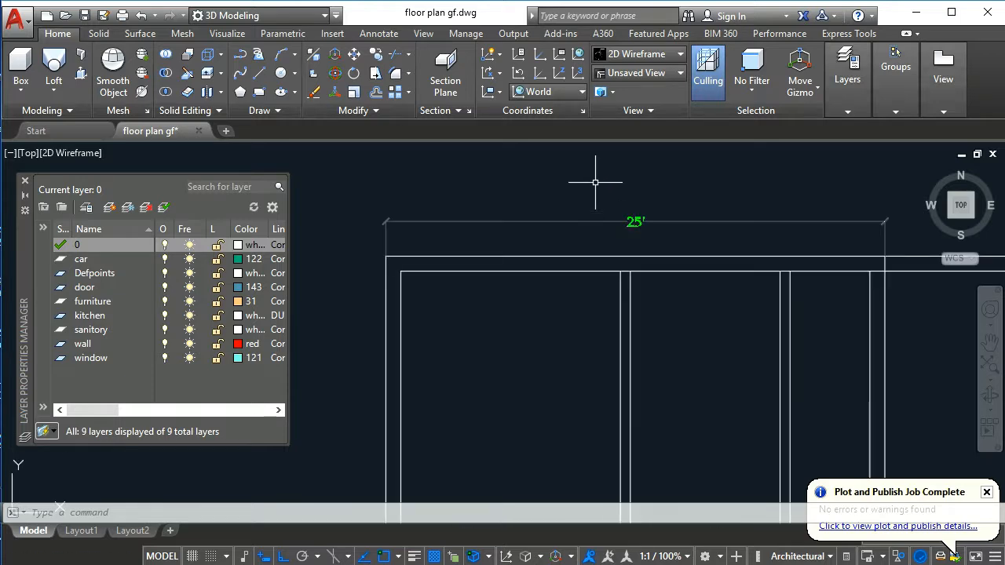
{"action": "scroll", "coordinate": [602, 196], "scroll_direction": "down", "scroll_amount": 2}
{"action": "middle_click_drag", "start_coordinate": [748, 241], "coordinate": [692, 250]}
{"action": "key", "text": "Escape"}
{"action": "type", "text": "e"}
{"action": "key", "text": "Return"}
{"action": "left_click", "coordinate": [717, 256]}
{"action": "left_click", "coordinate": [695, 216]}
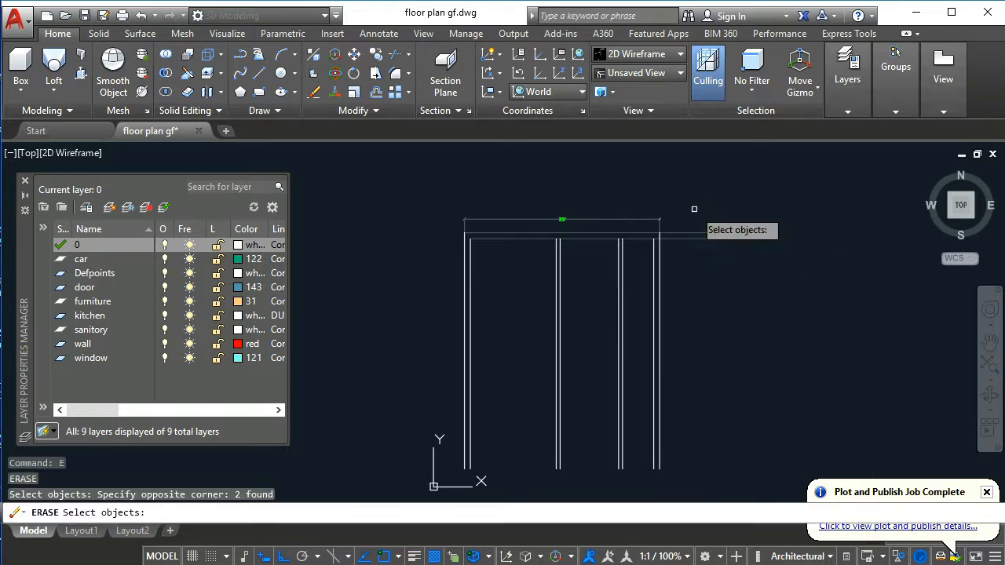
{"action": "key", "text": "Escape"}
{"action": "key", "text": "Escape"}
- Trim the two top wall lines where they overhang beyond the outer line of the right wall
{"action": "key", "text": "Return"}
{"action": "key", "text": "Return"}
{"action": "left_click", "coordinate": [704, 251]}
{"action": "left_click", "coordinate": [682, 221]}
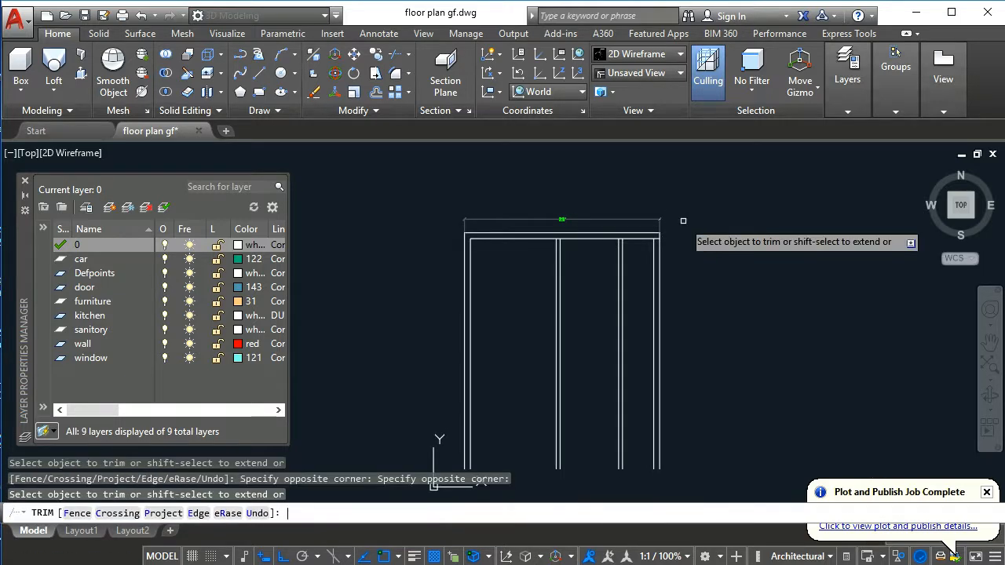
{"action": "key", "text": "Return"}
- Erase the overall width dimension above the top wall
{"action": "scroll", "coordinate": [582, 280], "scroll_direction": "down", "scroll_amount": 1}
{"action": "scroll", "coordinate": [580, 250], "scroll_direction": "up", "scroll_amount": 3}
{"action": "key", "text": "Escape"}
{"action": "key", "text": "Escape"}
{"action": "type", "text": "e"}
{"action": "key", "text": "Return"}
{"action": "left_click", "coordinate": [632, 235]}
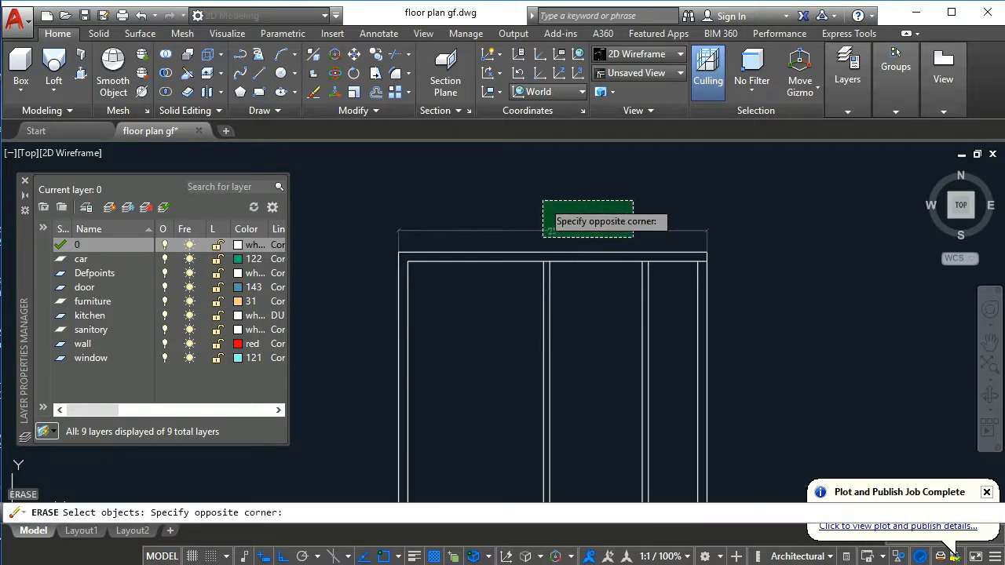
{"action": "left_click", "coordinate": [540, 197]}
{"action": "key", "text": "Return"}
{"action": "middle_click_drag", "start_coordinate": [547, 286], "coordinate": [572, 274]}
{"action": "key", "text": "Escape"}
{"action": "key", "text": "Escape"}
- Offset the inner line of the top wall 10'6" downward across the rooms
{"action": "type", "text": "c"}
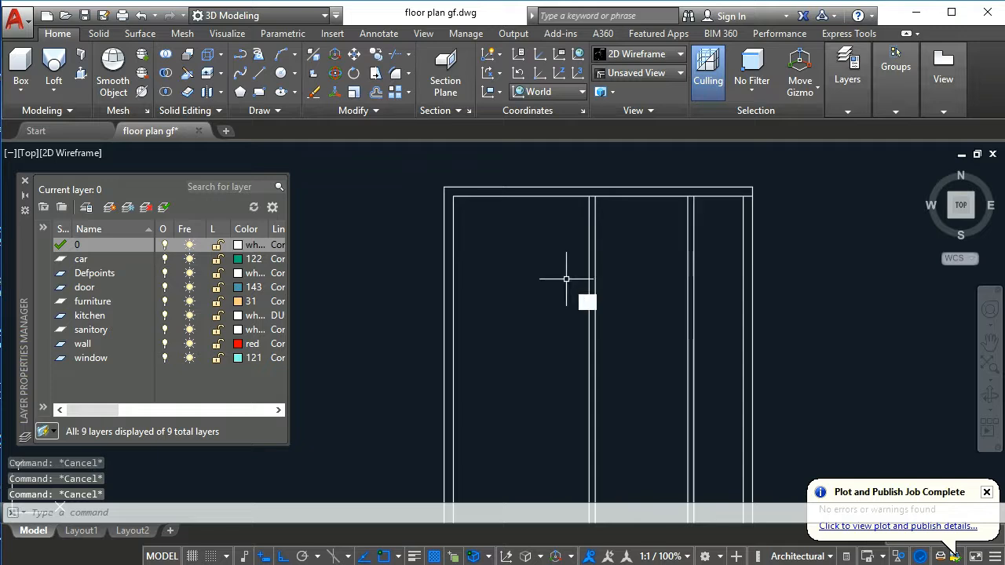
{"action": "key", "text": "Return"}
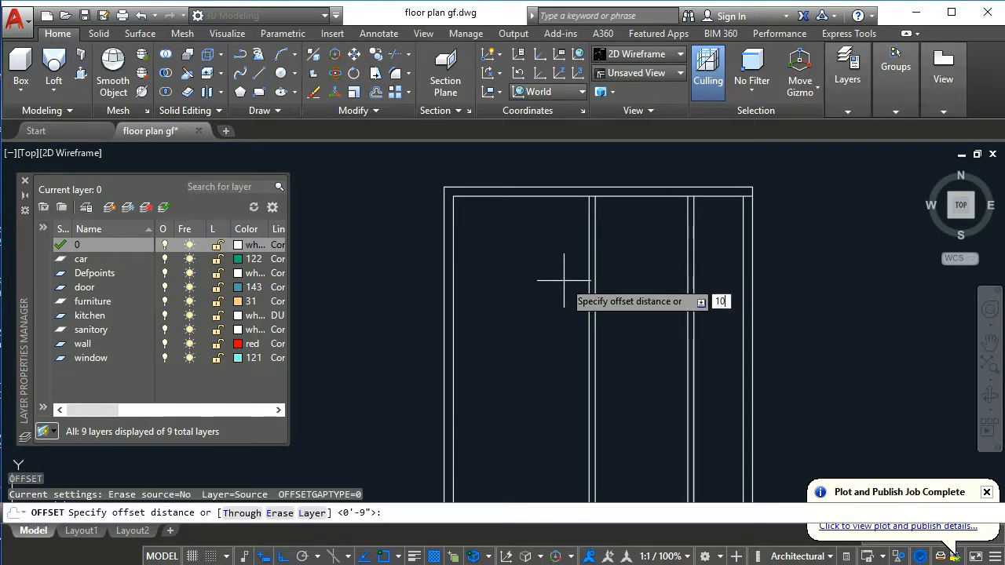
{"action": "type", "text": "10'6"}
{"action": "key", "text": "Return"}
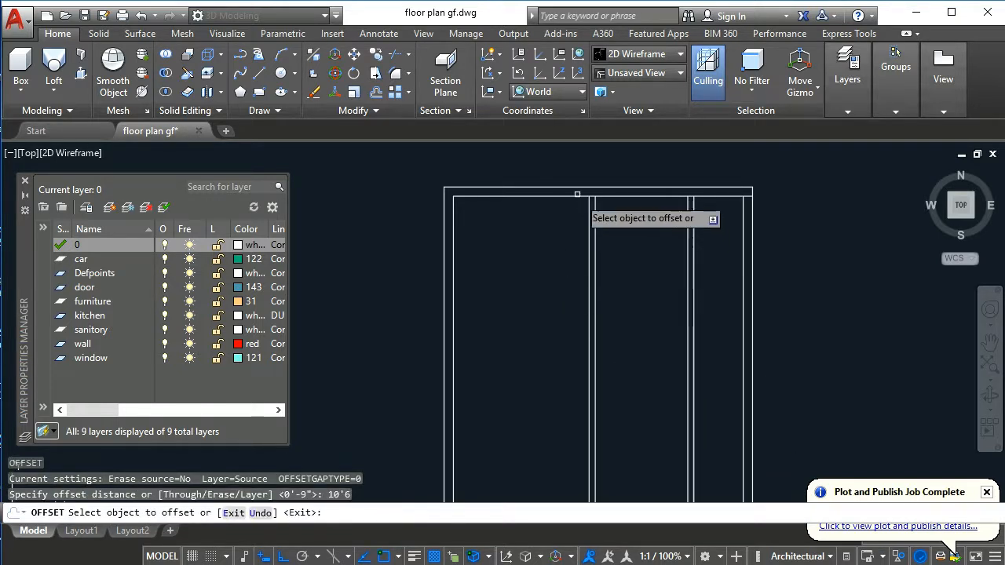
{"action": "left_click", "coordinate": [557, 196]}
{"action": "left_click", "coordinate": [550, 286]}
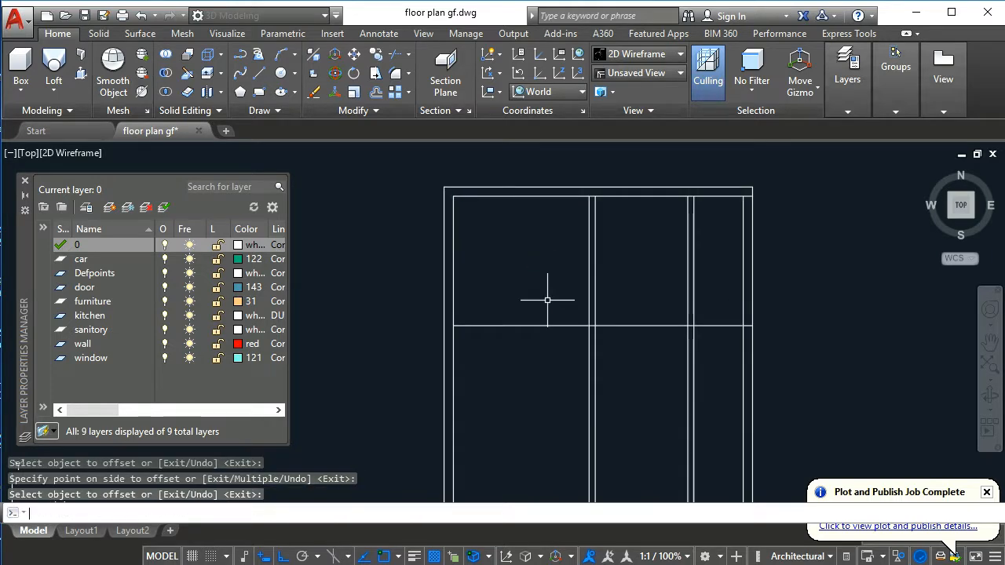
- Offset the new horizontal line below the top wall 6" downward to give the partition its thickness
{"action": "key", "text": "Escape"}
{"action": "key", "text": "Escape"}
{"action": "key", "text": "Return"}
{"action": "type", "text": "6"}
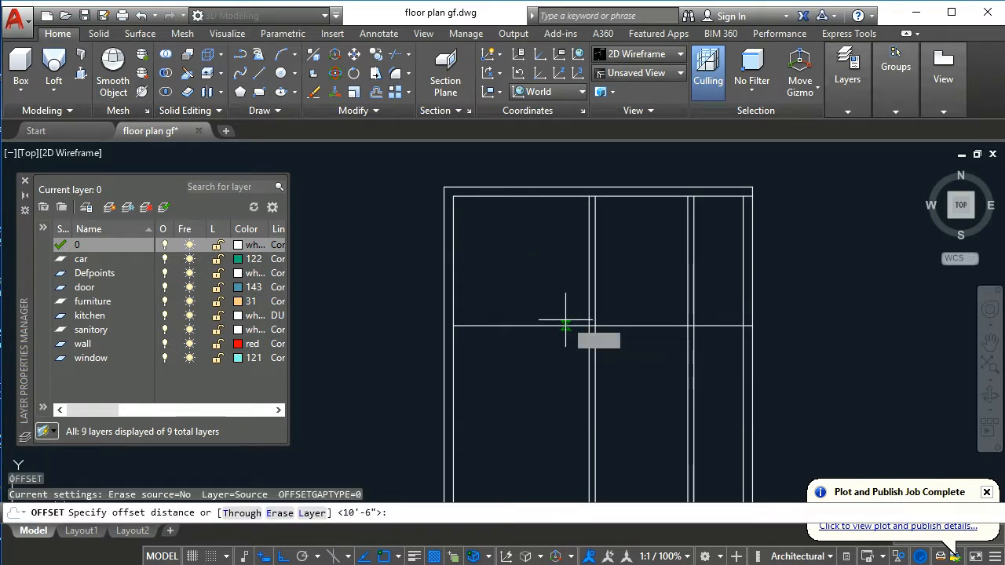
{"action": "key", "text": "Return"}
{"action": "left_click", "coordinate": [566, 327]}
{"action": "left_click", "coordinate": [596, 342]}
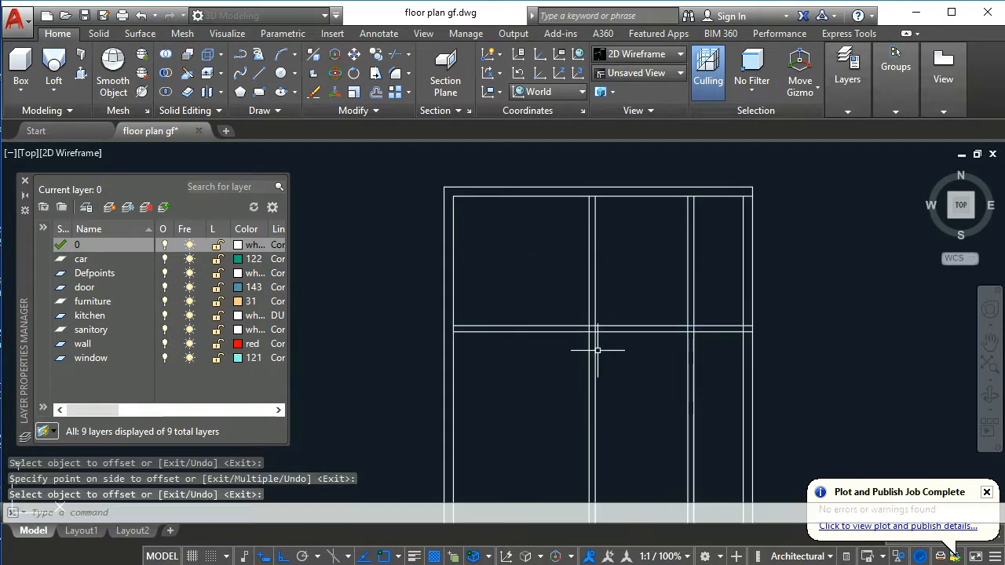
{"action": "key", "text": "Escape"}
{"action": "key", "text": "Escape"}
- Trim the two horizontal partition lines where they cross between the lines of the first vertical partition
{"action": "key", "text": "Return"}
{"action": "key", "text": "Return"}
{"action": "scroll", "coordinate": [592, 338], "scroll_direction": "up", "scroll_amount": 6}
{"action": "left_click", "coordinate": [587, 330]}
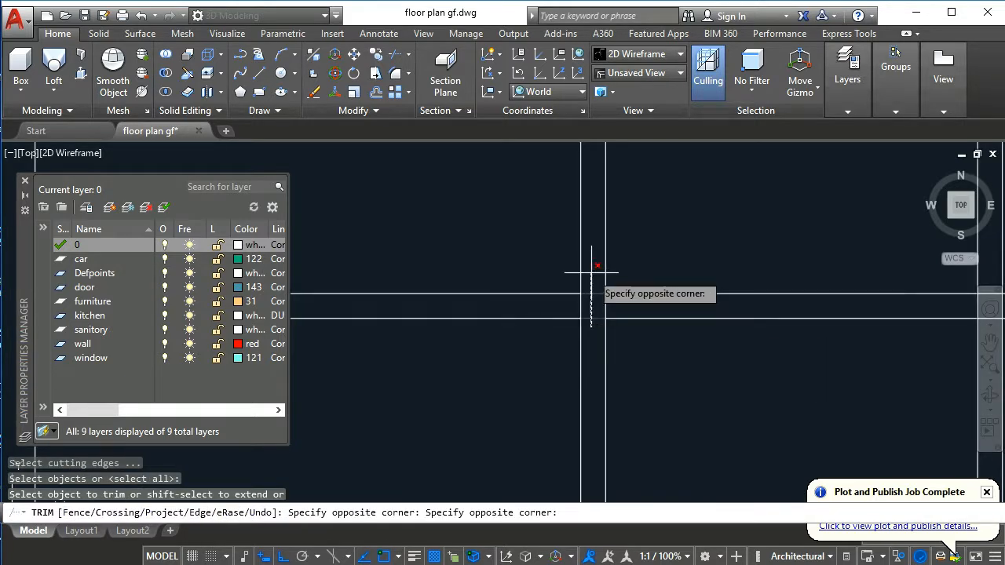
{"action": "left_click", "coordinate": [592, 272]}
{"action": "key", "text": "Return"}
{"action": "scroll", "coordinate": [552, 361], "scroll_direction": "down", "scroll_amount": 4}
{"action": "key", "text": "Escape"}
{"action": "key", "text": "Escape"}
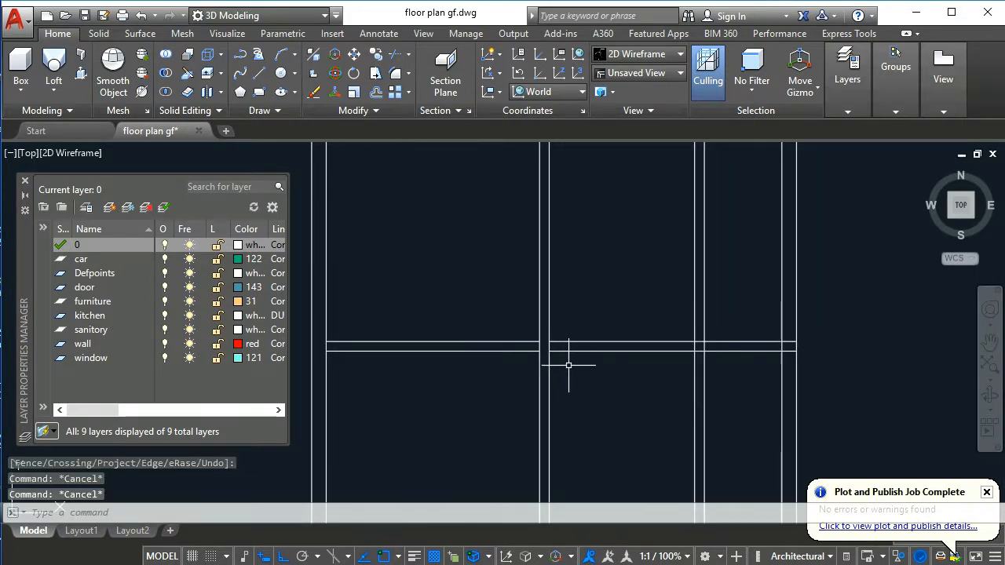
- Place a 7' vertical linear dimension downward from the inner line of the top wall in the middle room
{"action": "type", "text": "dli"}
{"action": "key", "text": "Return"}
{"action": "scroll", "coordinate": [568, 365], "scroll_direction": "down", "scroll_amount": 3}
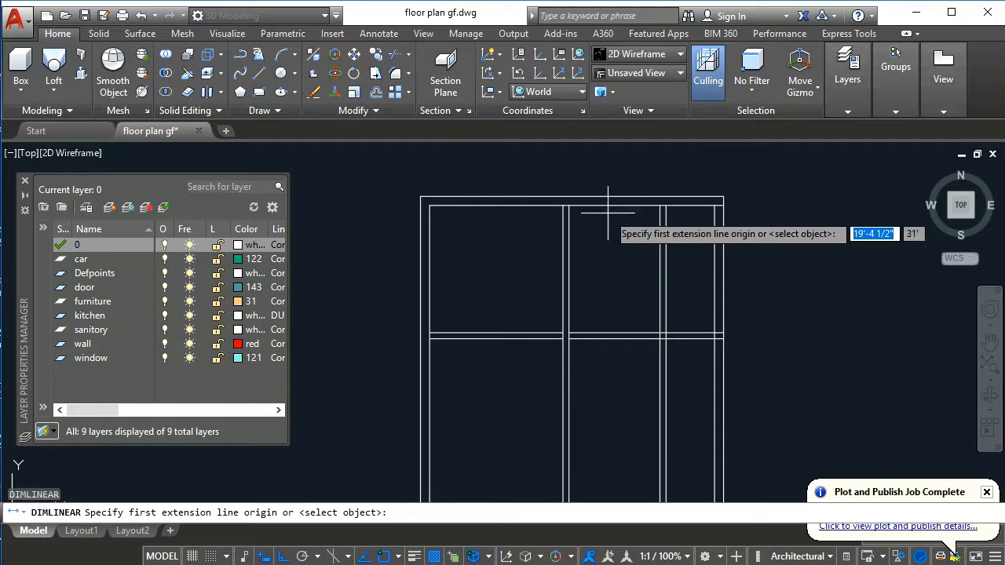
{"action": "left_click", "coordinate": [609, 205]}
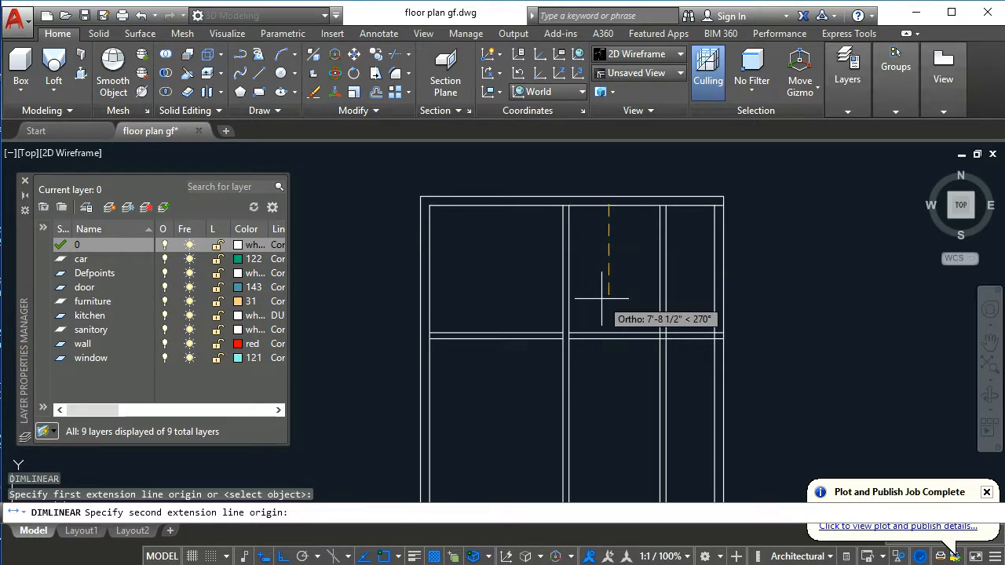
{"action": "type", "text": "7"}
{"action": "key", "text": "Return"}
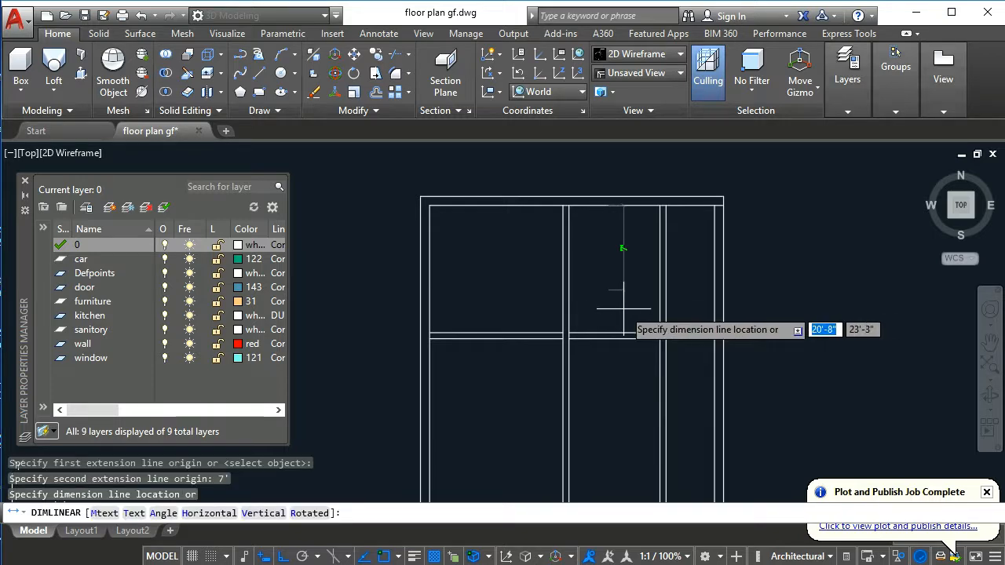
{"action": "left_click", "coordinate": [605, 308]}
{"action": "scroll", "coordinate": [605, 310], "scroll_direction": "up", "scroll_amount": 3}
{"action": "key", "text": "Escape"}
{"action": "key", "text": "Escape"}
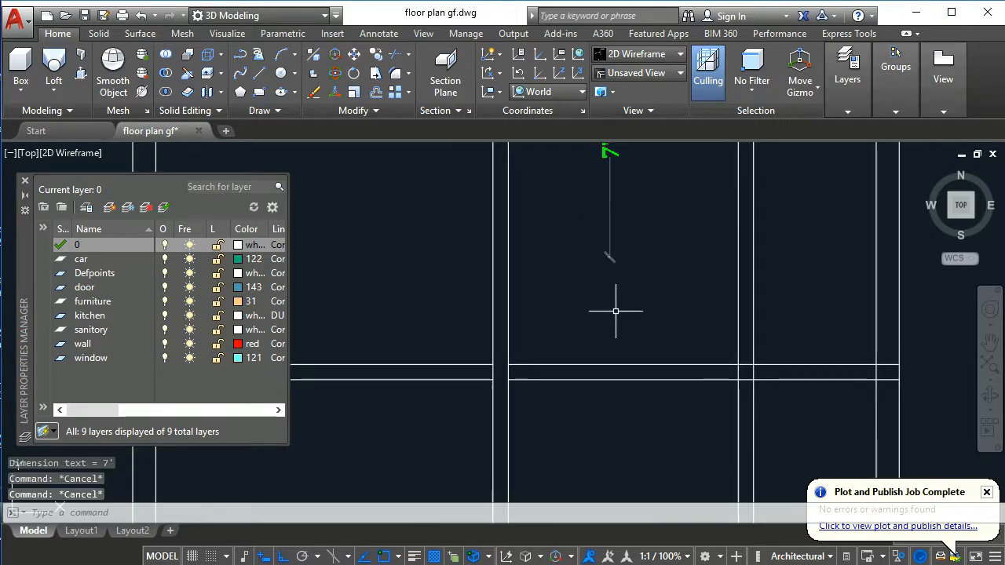
- Move the two horizontal partition lines in the middle and right rooms up to the lower end of the 7' dimension
{"action": "type", "text": "m"}
{"action": "key", "text": "Return"}
{"action": "left_click", "coordinate": [638, 304]}
{"action": "left_click", "coordinate": [611, 411]}
{"action": "key", "text": "Return"}
{"action": "left_click", "coordinate": [646, 445]}
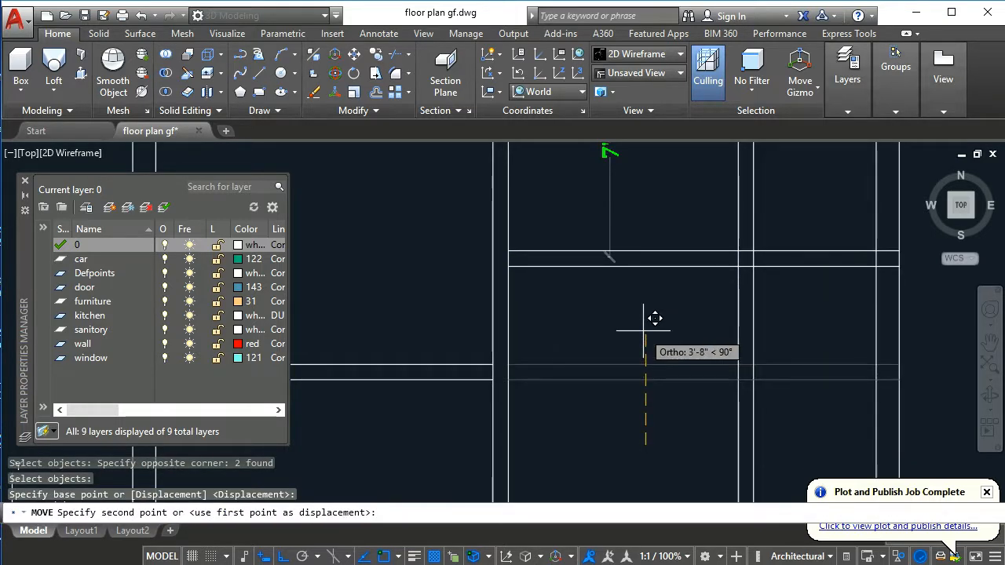
{"action": "left_click", "coordinate": [643, 337]}
{"action": "middle_click_drag", "start_coordinate": [637, 307], "coordinate": [627, 384]}
{"action": "key", "text": "Escape"}
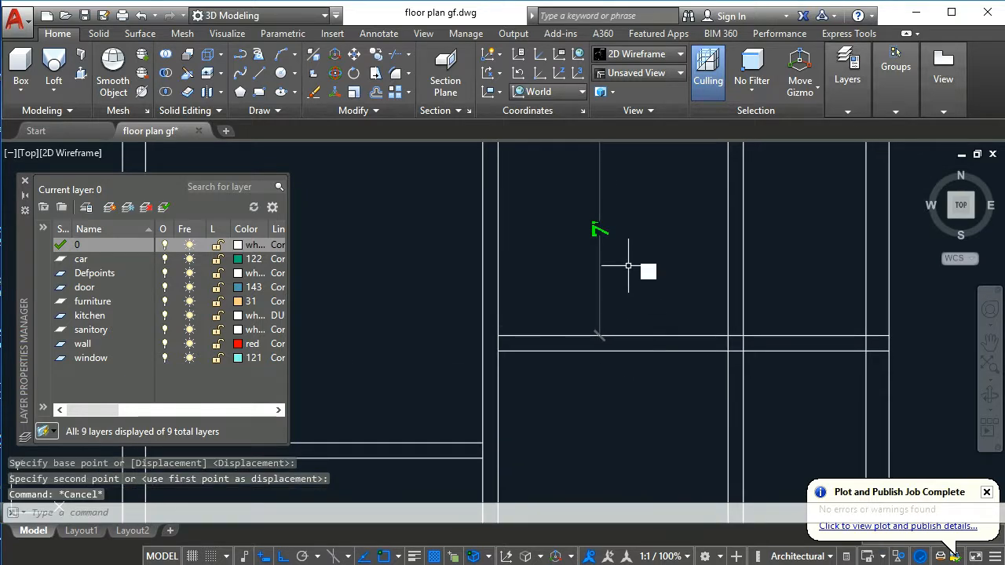
- Erase the 7' reference dimension in the middle room
{"action": "type", "text": "e"}
{"action": "key", "text": "Return"}
{"action": "left_click", "coordinate": [628, 265]}
{"action": "left_click", "coordinate": [558, 274]}
{"action": "key", "text": "Return"}
{"action": "middle_click_drag", "start_coordinate": [623, 253], "coordinate": [605, 322]}
{"action": "key", "text": "Escape"}
{"action": "key", "text": "Escape"}
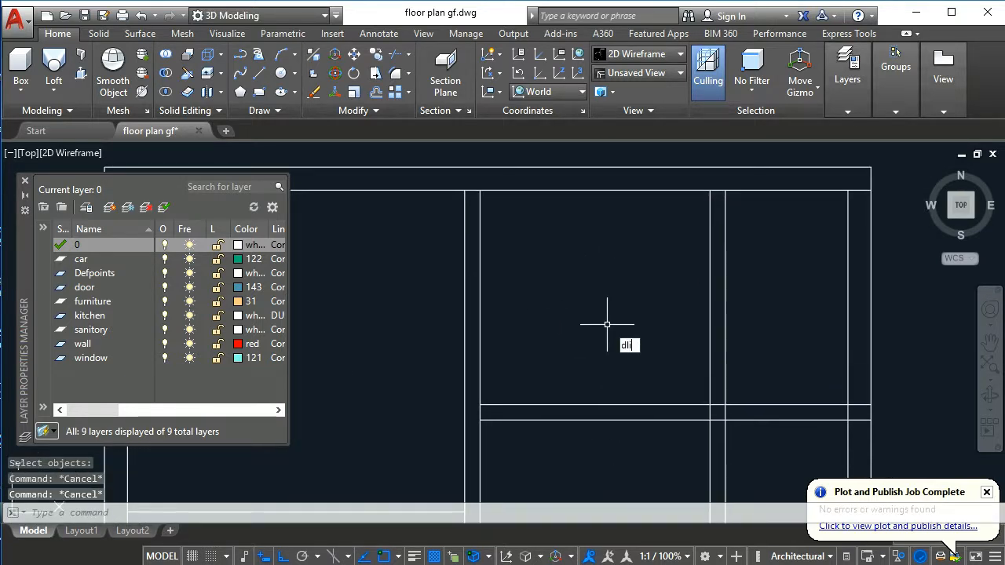
- Measure the middle room's clear height from the moved partition to the top wall with a temporary linear dimension
{"action": "type", "text": "dli"}
{"action": "key", "text": "Return"}
{"action": "left_click", "coordinate": [601, 405]}
{"action": "left_click", "coordinate": [601, 190]}
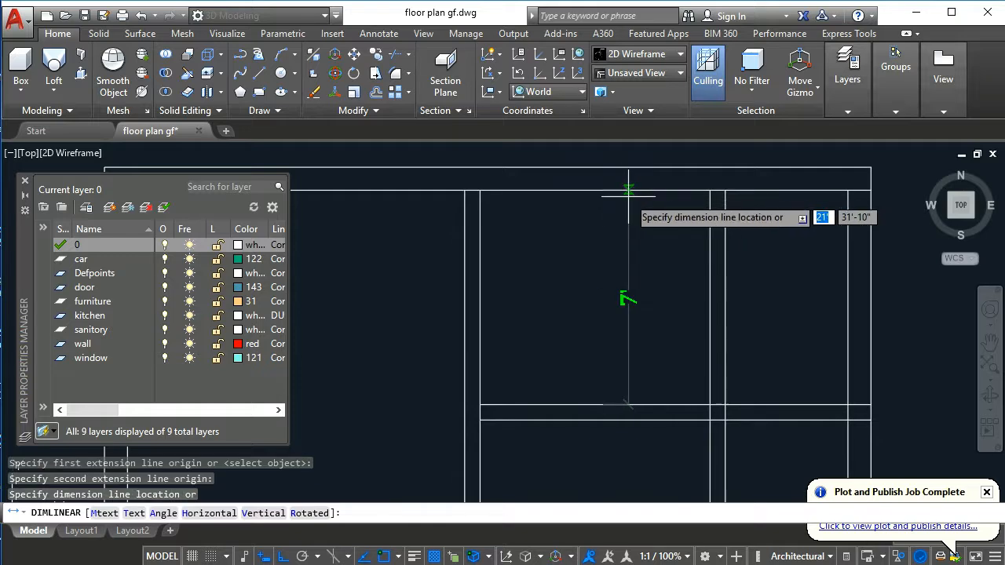
{"action": "key", "text": "Escape"}
{"action": "scroll", "coordinate": [604, 267], "scroll_direction": "down", "scroll_amount": 3}
{"action": "key", "text": "Escape"}
{"action": "key", "text": "Escape"}
{"action": "key", "text": "Escape"}
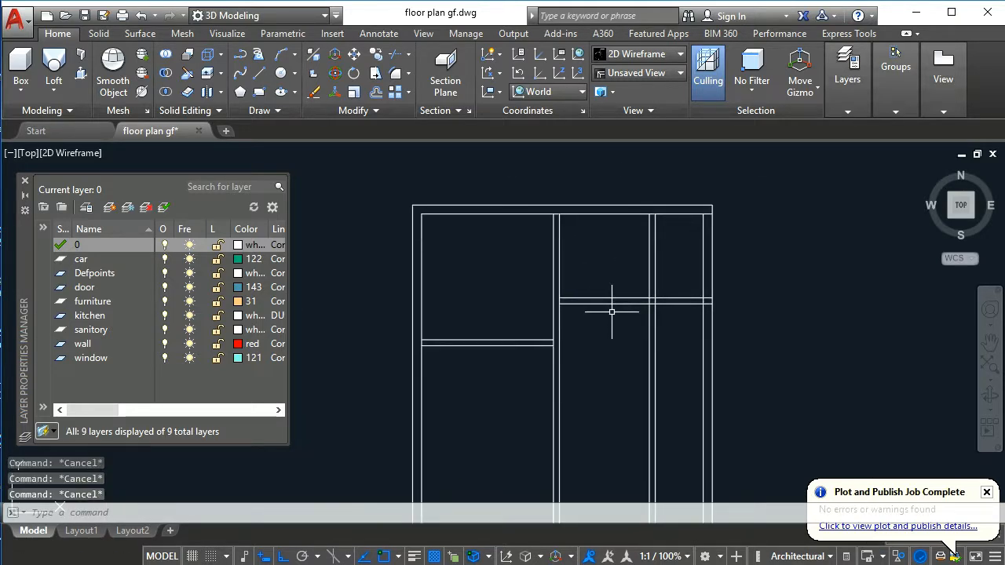
- Offset the lower line of the moved horizontal partition 10' downward
{"action": "scroll", "coordinate": [611, 311], "scroll_direction": "down", "scroll_amount": 2}
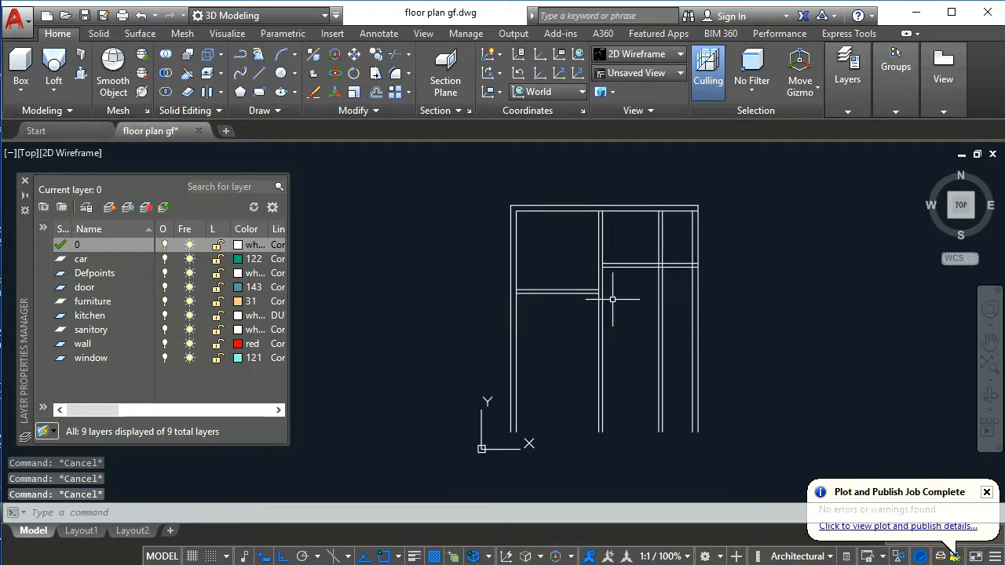
{"action": "type", "text": "o"}
{"action": "key", "text": "Return"}
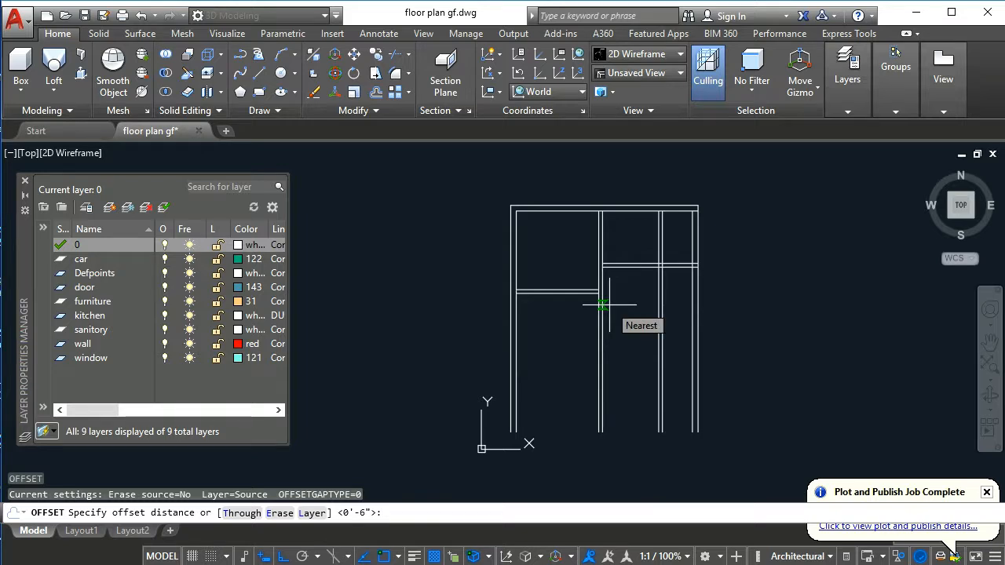
{"action": "type", "text": "10"}
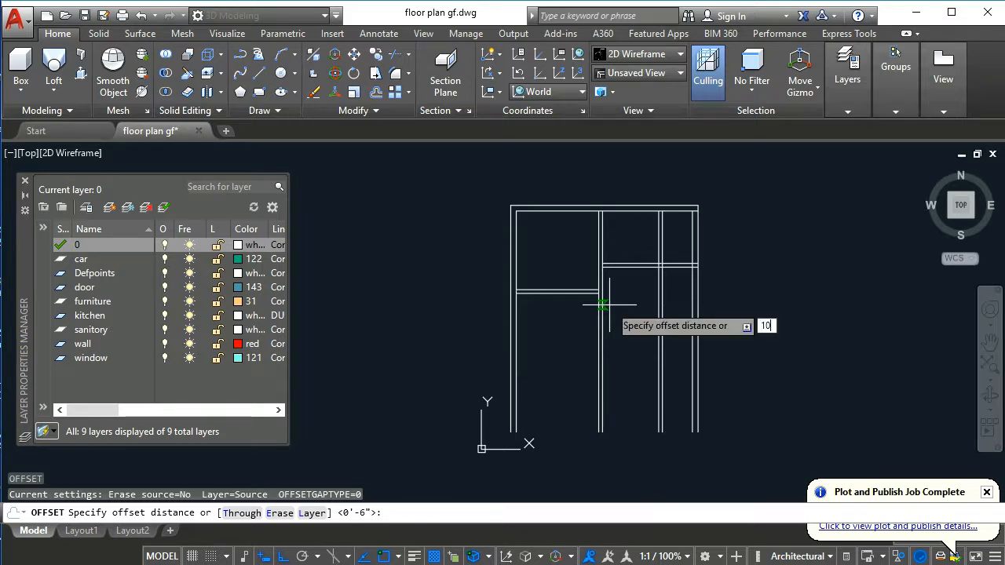
{"action": "key", "text": "Return"}
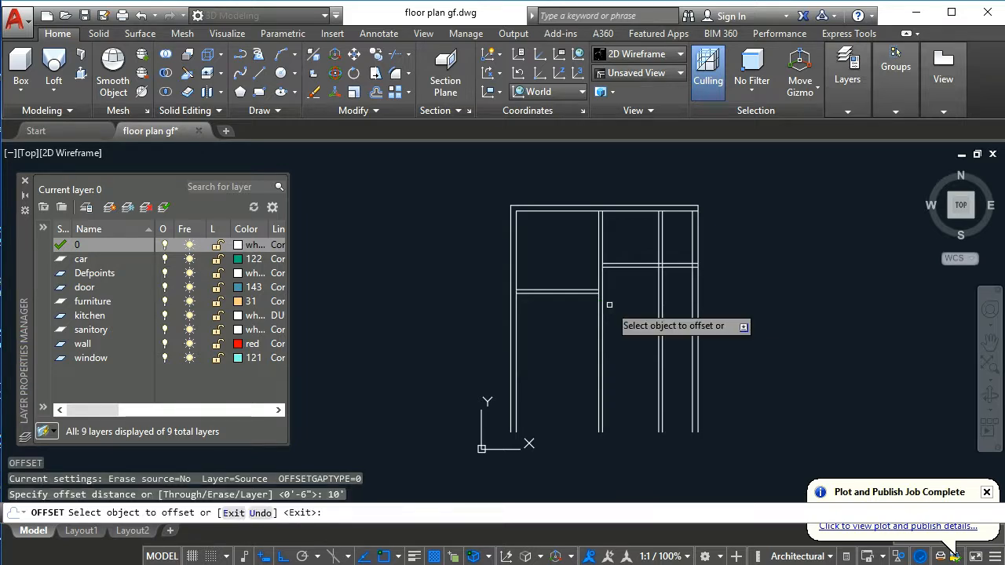
{"action": "left_click", "coordinate": [630, 268]}
{"action": "left_click", "coordinate": [632, 347]}
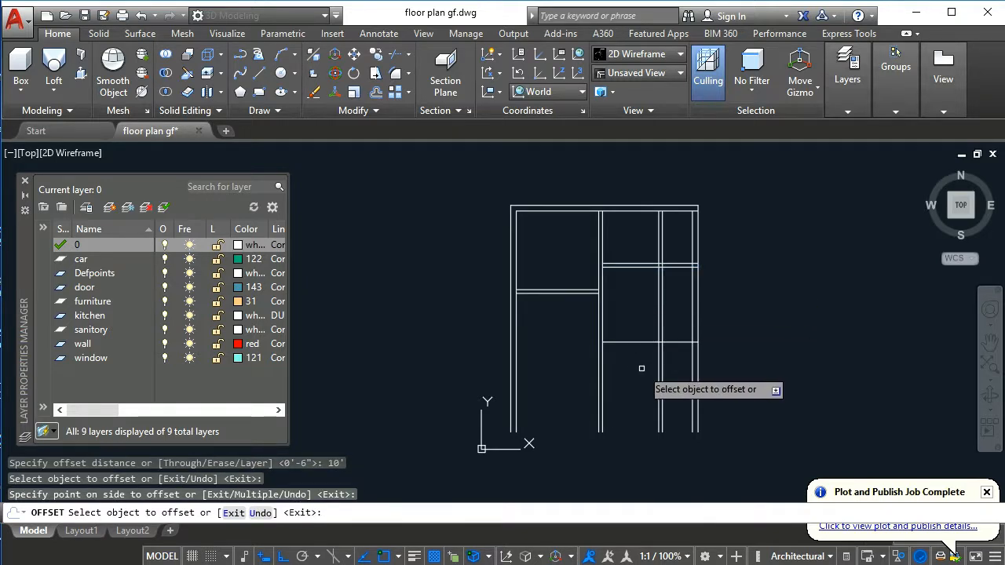
{"action": "key", "text": "Escape"}
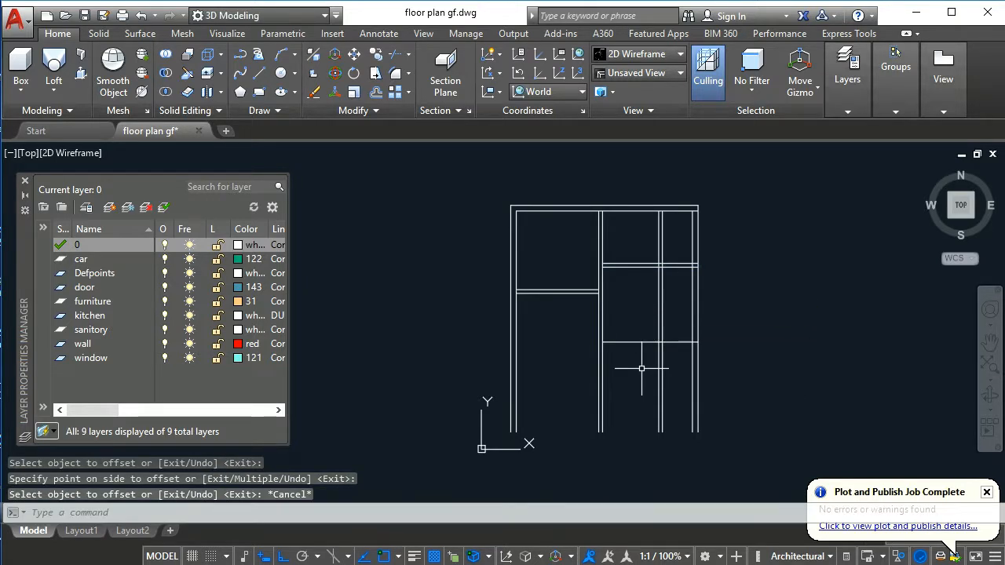
- Offset the new horizontal line below the middle room 6" downward to form the second partition
{"action": "type", "text": "o"}
{"action": "key", "text": "Return"}
{"action": "type", "text": "6"}
{"action": "key", "text": "Return"}
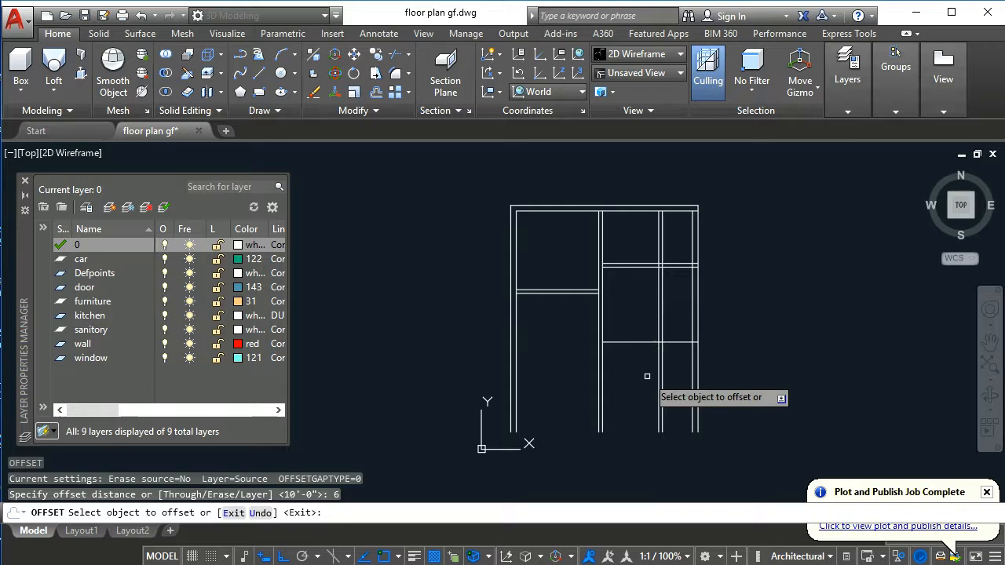
{"action": "left_click", "coordinate": [610, 342]}
{"action": "left_click", "coordinate": [617, 360]}
{"action": "scroll", "coordinate": [617, 360], "scroll_direction": "up", "scroll_amount": 3}
{"action": "key", "text": "Escape"}
{"action": "key", "text": "Escape"}
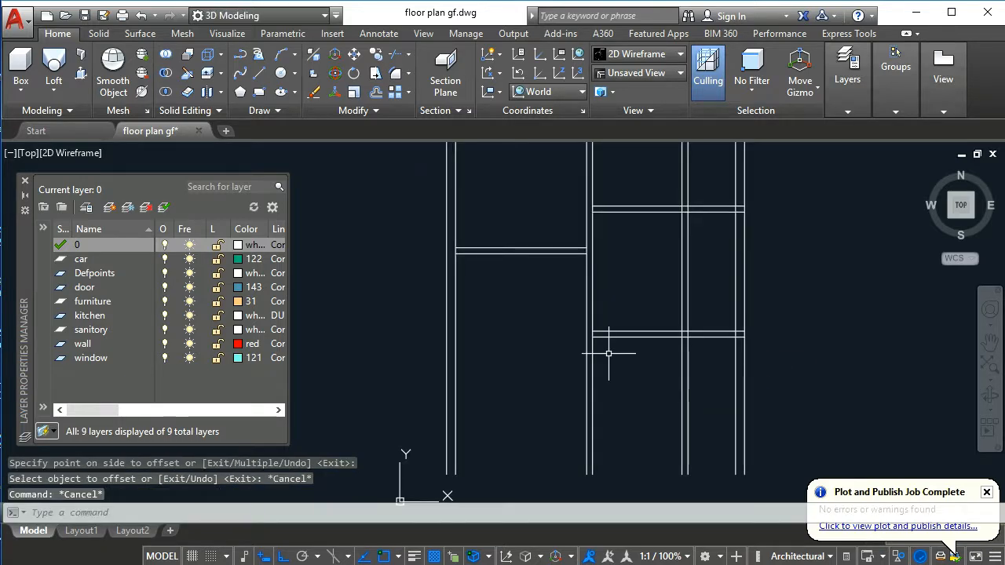
- Offset the horizontal partition line in the left room 17'6" downward toward the open ends of the walls
{"action": "scroll", "coordinate": [611, 355], "scroll_direction": "down", "scroll_amount": 4}
{"action": "scroll", "coordinate": [626, 364], "scroll_direction": "up", "scroll_amount": 1}
{"action": "key", "text": "Escape"}
{"action": "key", "text": "Escape"}
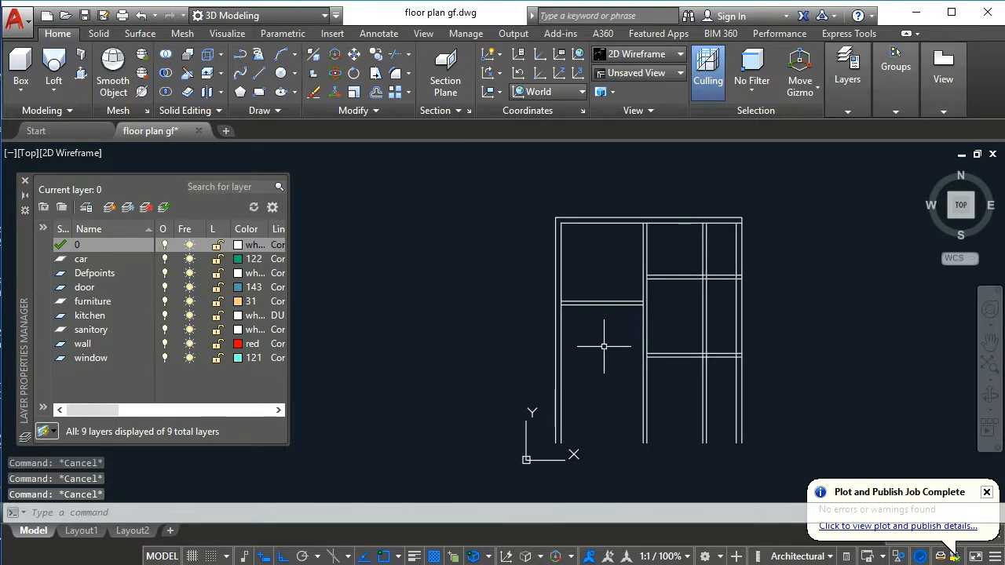
{"action": "type", "text": "o"}
{"action": "key", "text": "Return"}
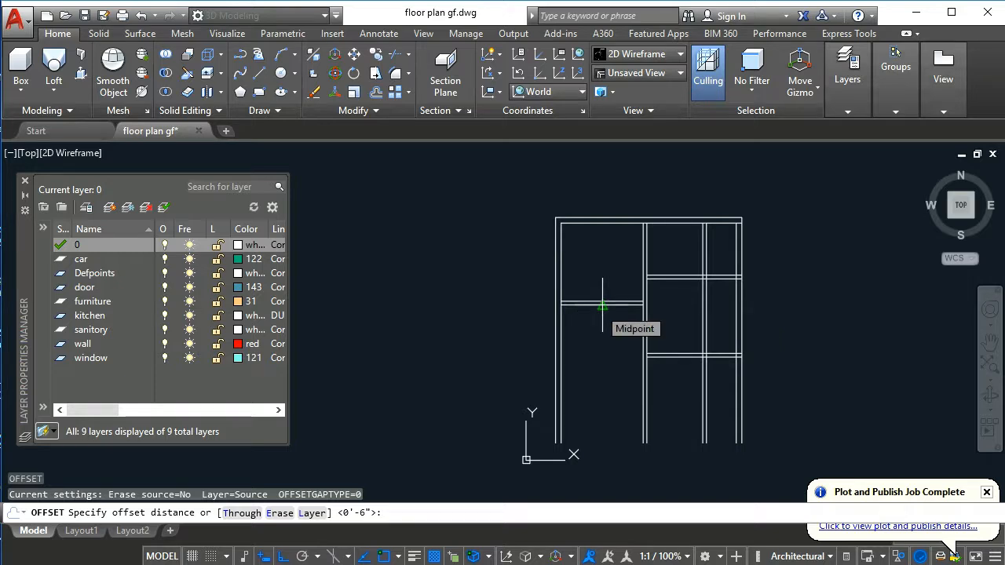
{"action": "type", "text": "17"}
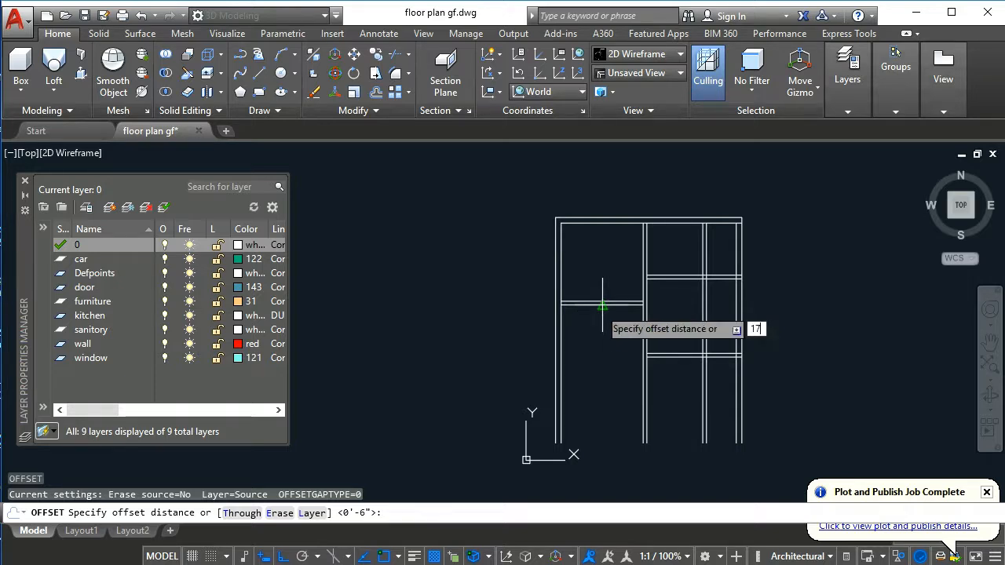
{"action": "key", "text": "Return"}
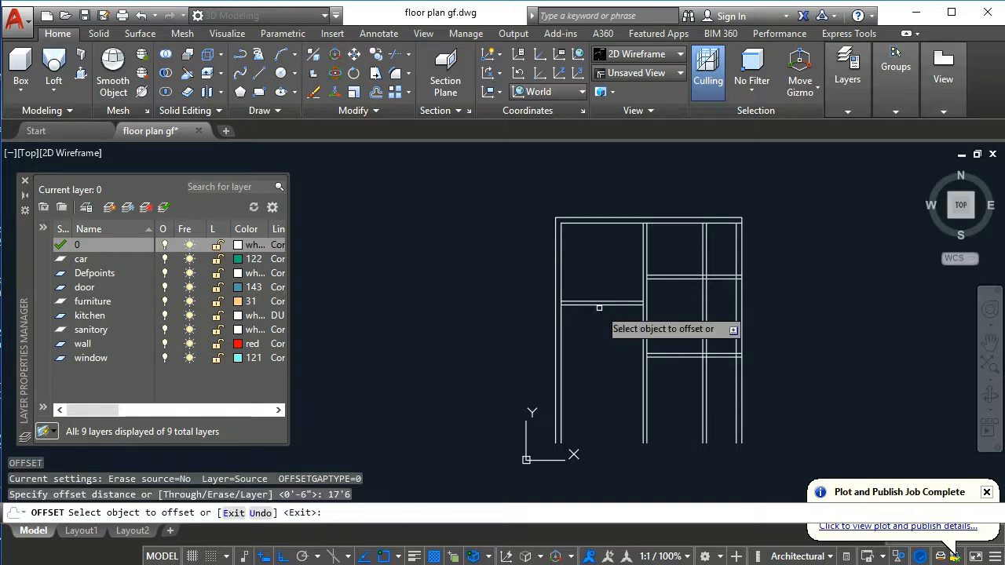
{"action": "left_click", "coordinate": [606, 303]}
{"action": "left_click", "coordinate": [621, 382]}
{"action": "middle_click_drag", "start_coordinate": [620, 365], "coordinate": [639, 281]}
{"action": "key", "text": "Escape"}
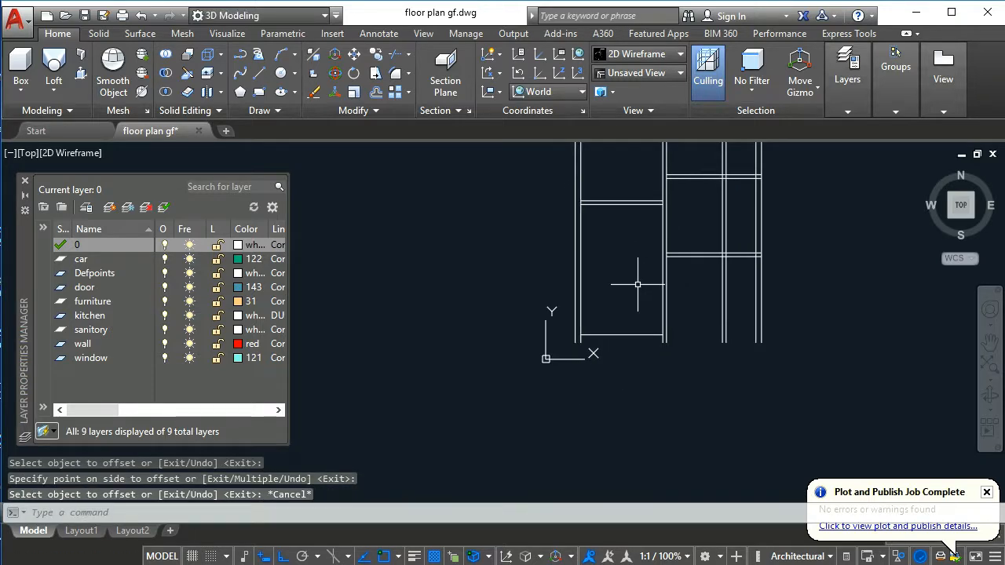
- Offset the left room's new bottom line 9" downward to form the bottom outer wall
{"action": "key", "text": "Return"}
{"action": "key", "text": "Return"}
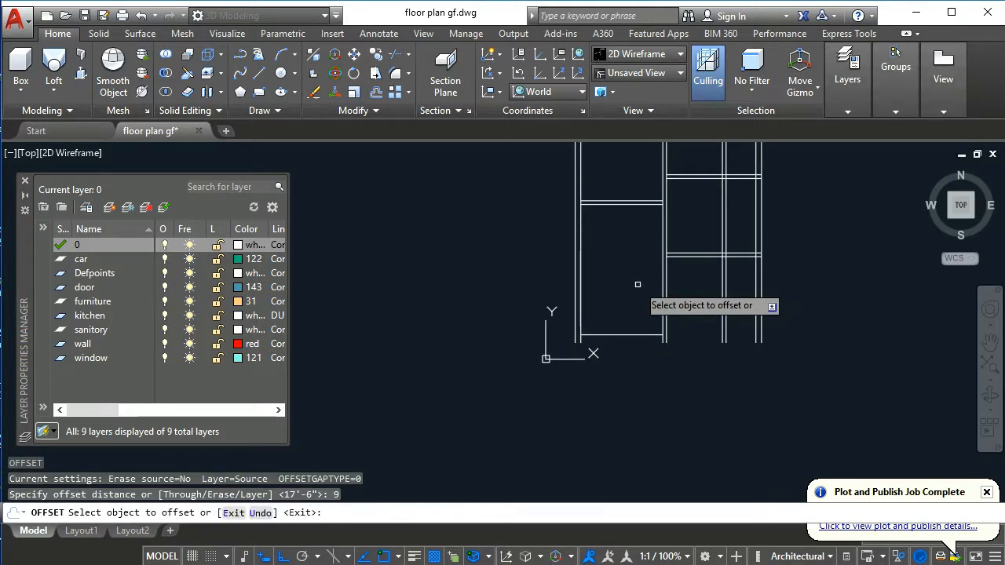
{"action": "left_click", "coordinate": [634, 335]}
{"action": "left_click", "coordinate": [635, 358]}
{"action": "key", "text": "Escape"}
{"action": "scroll", "coordinate": [617, 345], "scroll_direction": "up", "scroll_amount": 4}
{"action": "scroll", "coordinate": [628, 344], "scroll_direction": "down", "scroll_amount": 6}
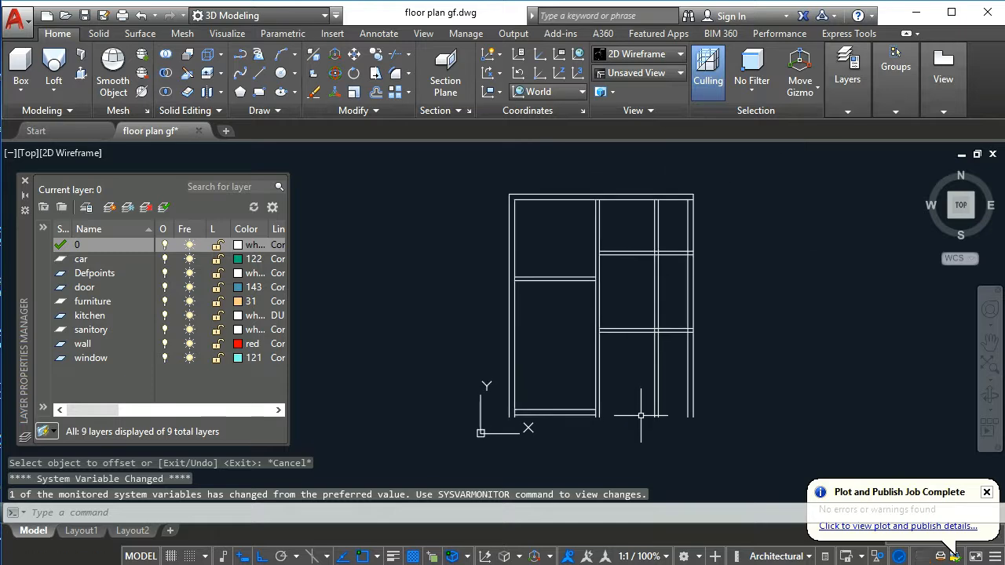
- Offset the lower line of the second horizontal partition in the middle and right rooms 4' downward
{"action": "scroll", "coordinate": [616, 332], "scroll_direction": "up", "scroll_amount": 2}
{"action": "key", "text": "Escape"}
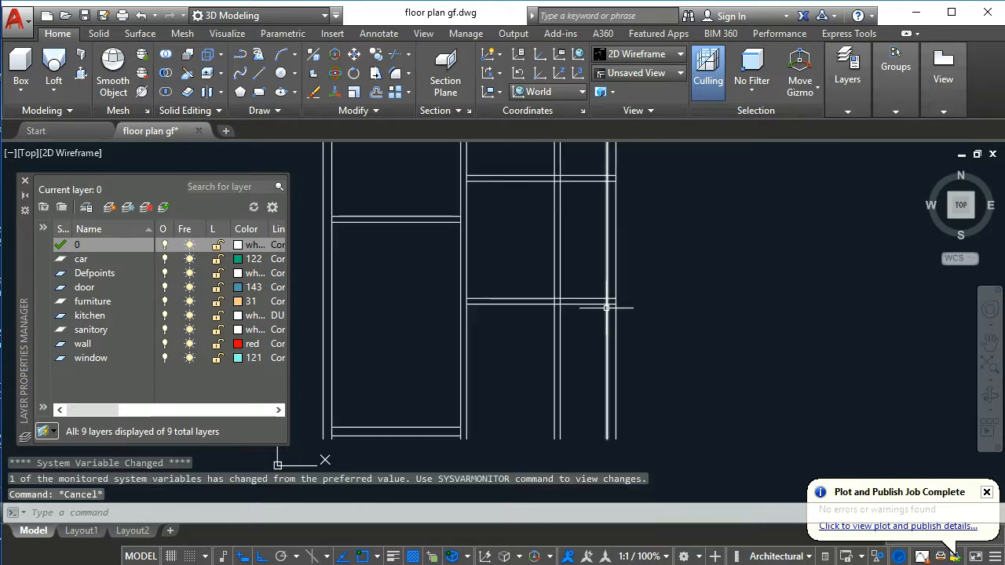
{"action": "type", "text": "o"}
{"action": "key", "text": "Return"}
{"action": "type", "text": "4'"}
{"action": "key", "text": "Return"}
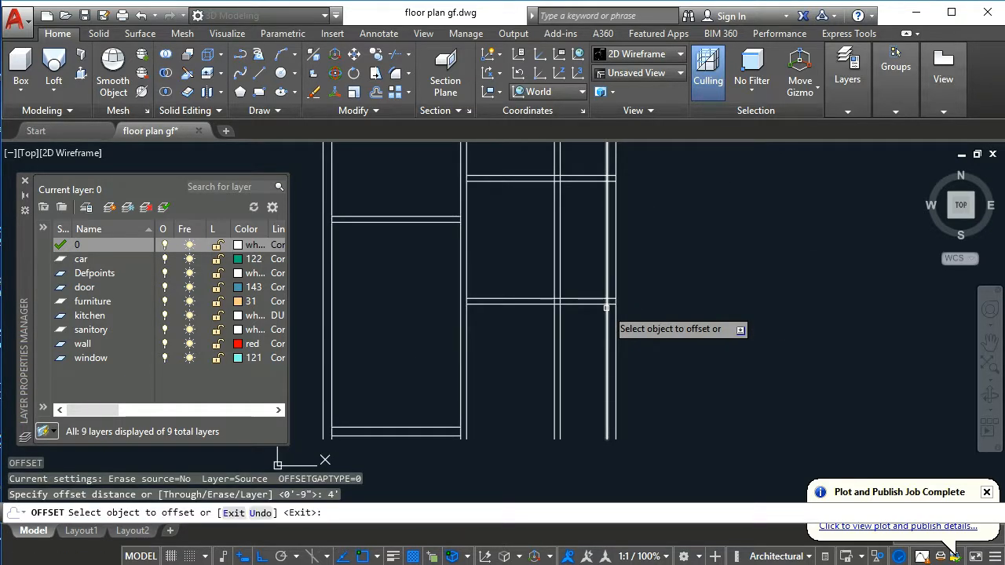
{"action": "left_click", "coordinate": [585, 306]}
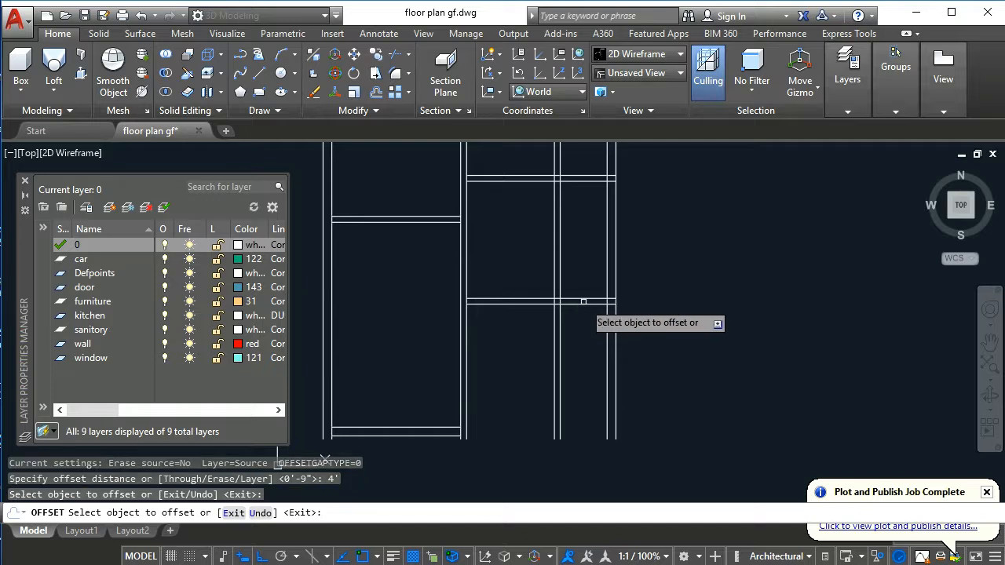
{"action": "left_click", "coordinate": [581, 319]}
{"action": "left_click", "coordinate": [582, 350]}
{"action": "left_click", "coordinate": [577, 299]}
{"action": "left_click", "coordinate": [579, 345]}
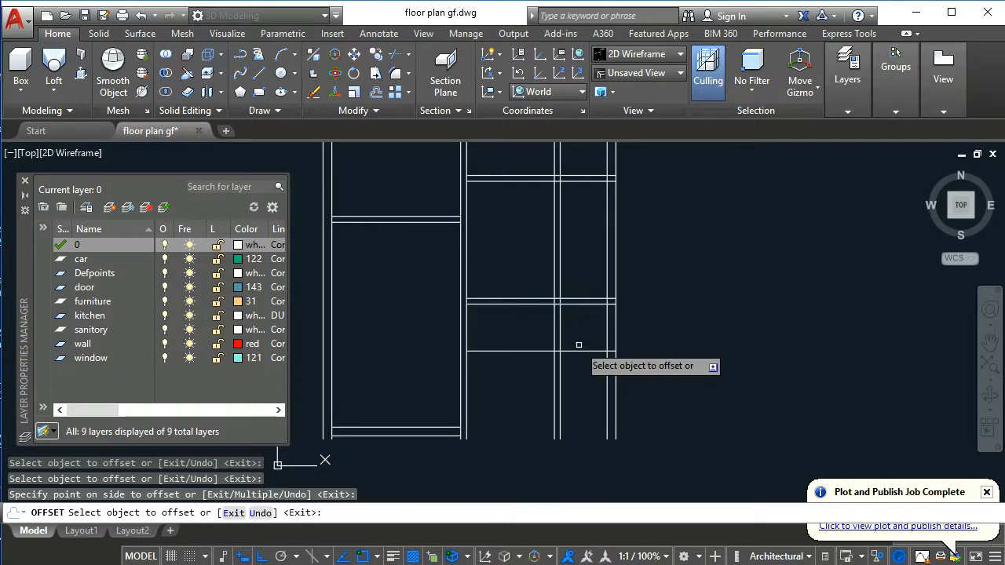
- Offset the newest horizontal line in the middle and right rooms 6" downward to form the third partition
{"action": "key", "text": "Escape"}
{"action": "key", "text": "Return"}
{"action": "type", "text": "6"}
{"action": "key", "text": "Return"}
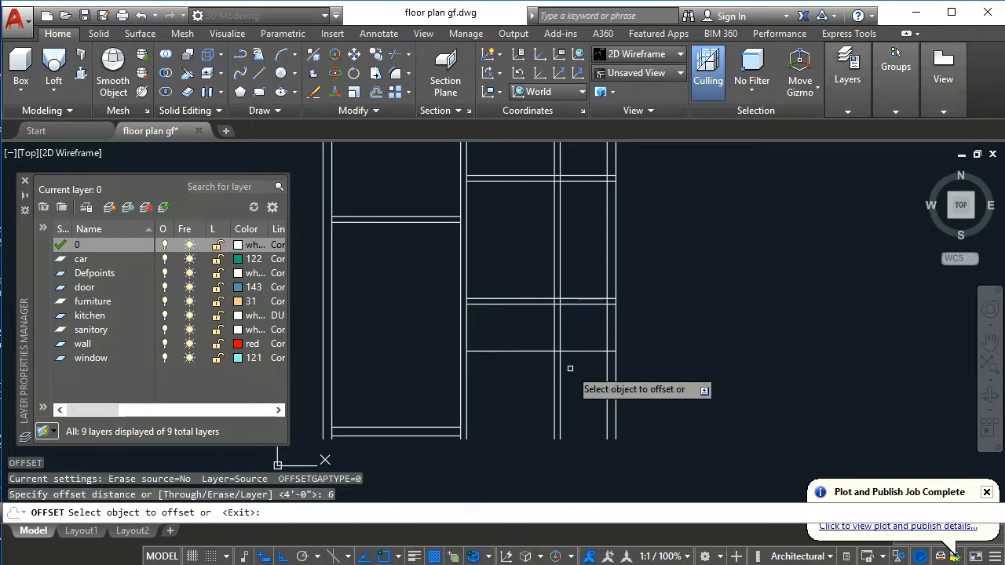
{"action": "left_click", "coordinate": [579, 352]}
{"action": "left_click", "coordinate": [578, 377]}
{"action": "key", "text": "Escape"}
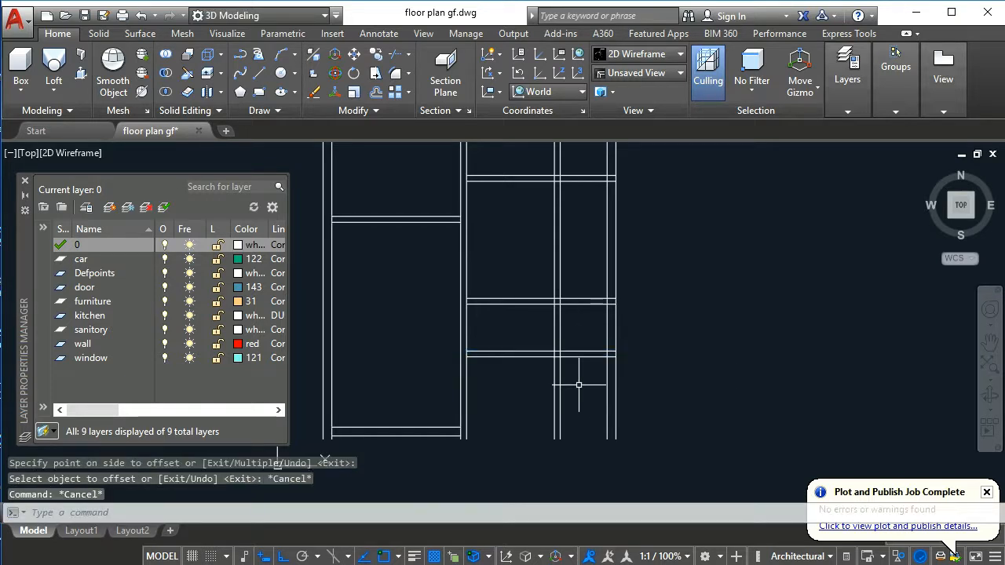
- Offset the lower line of the third partition in the middle and right rooms 10' downward
{"action": "key", "text": "Return"}
{"action": "middle_click_drag", "start_coordinate": [555, 388], "coordinate": [609, 330]}
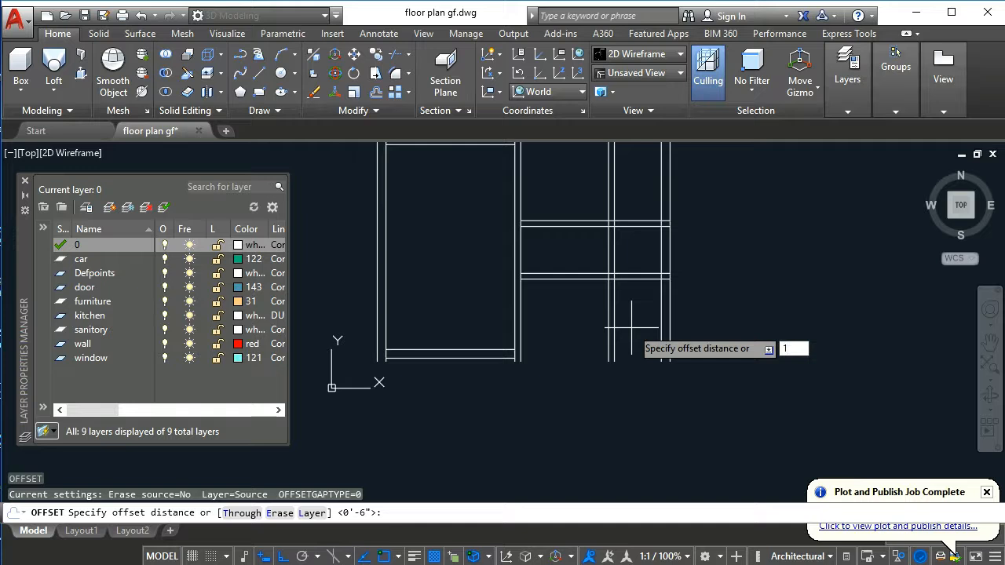
{"action": "type", "text": "10'"}
{"action": "key", "text": "Return"}
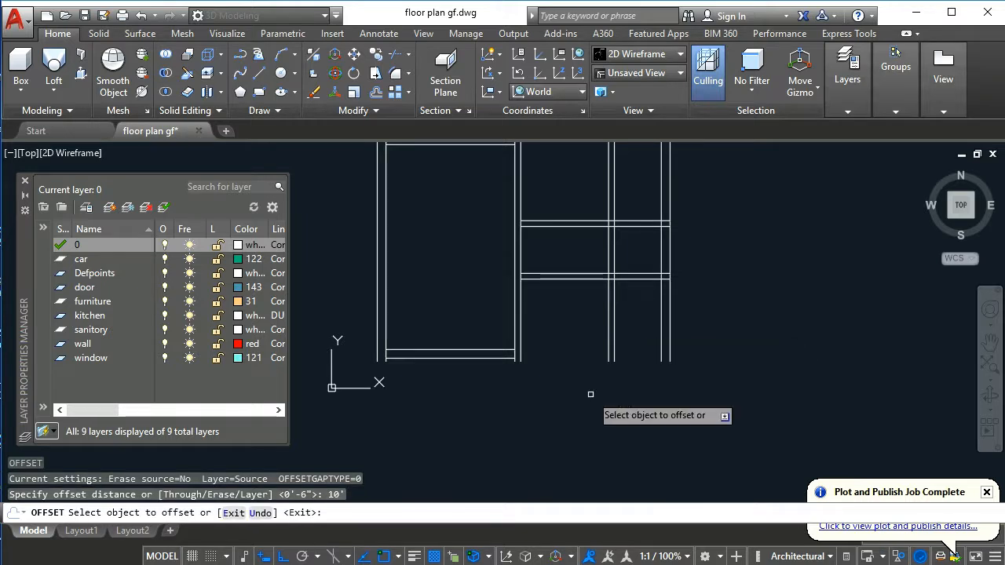
{"action": "left_click", "coordinate": [631, 276]}
{"action": "left_click", "coordinate": [631, 357]}
{"action": "key", "text": "Escape"}
{"action": "key", "text": "Escape"}
{"action": "key", "text": "Escape"}
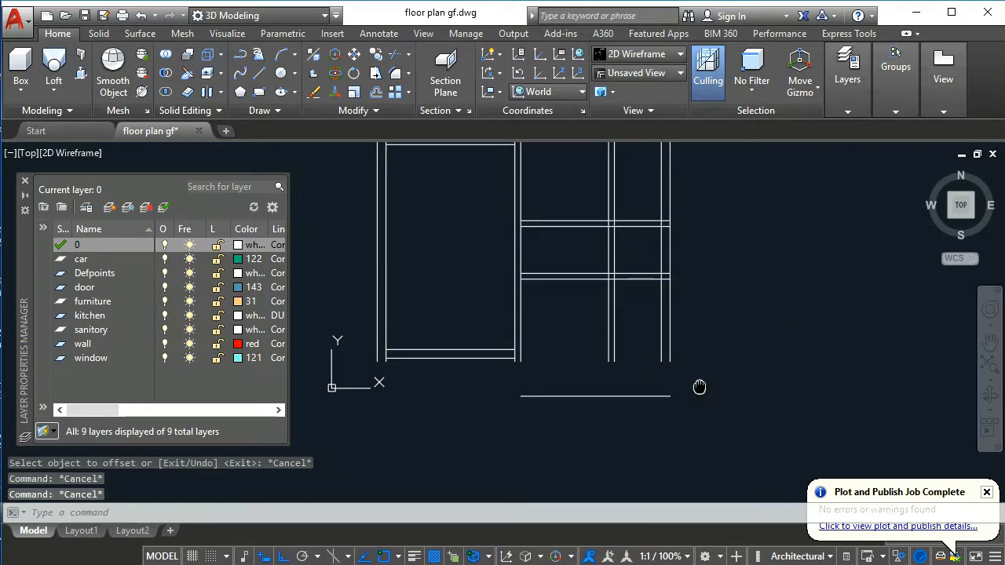
- Fillet the new bottom line with the right outer wall's outer line into a square corner
{"action": "middle_click_drag", "start_coordinate": [698, 386], "coordinate": [702, 395]}
{"action": "type", "text": "f"}
{"action": "key", "text": "Return"}
{"action": "left_click", "coordinate": [660, 406]}
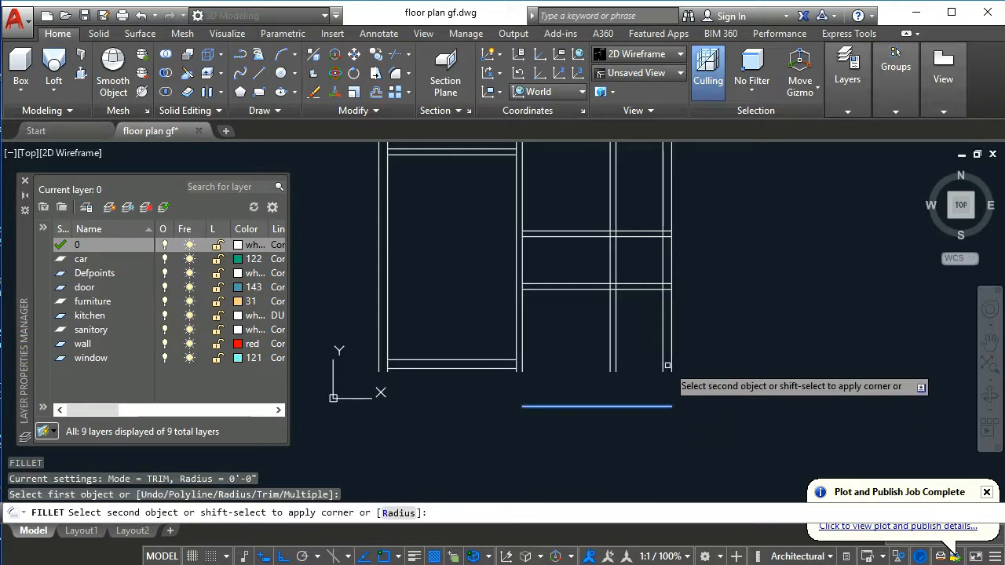
{"action": "left_click", "coordinate": [669, 359]}
{"action": "key", "text": "Escape"}
{"action": "middle_click_drag", "start_coordinate": [553, 377], "coordinate": [576, 378]}
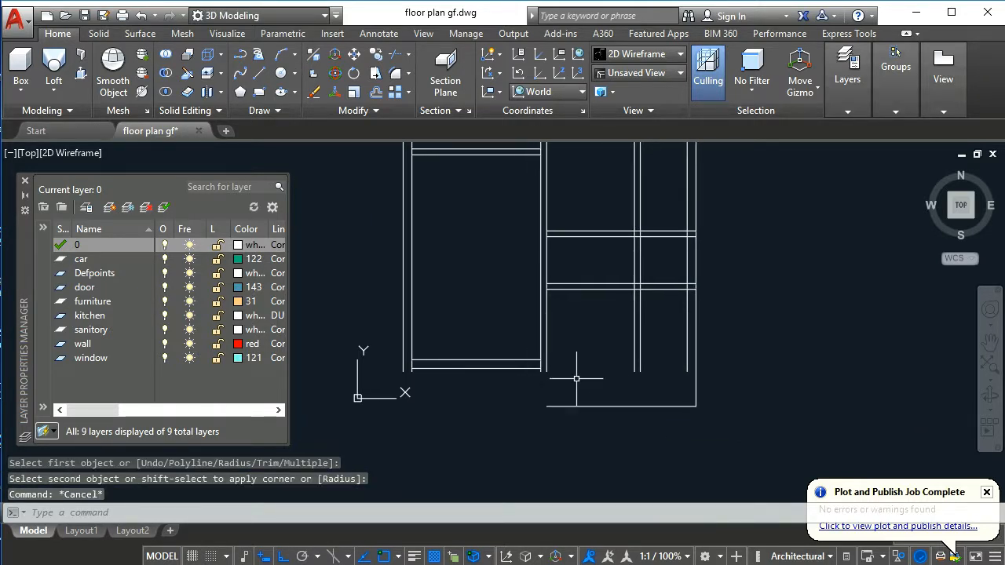
- Try to fillet the left room's outer bottom line with the new bottom line of the middle room
{"action": "key", "text": "Return"}
{"action": "left_click", "coordinate": [528, 366]}
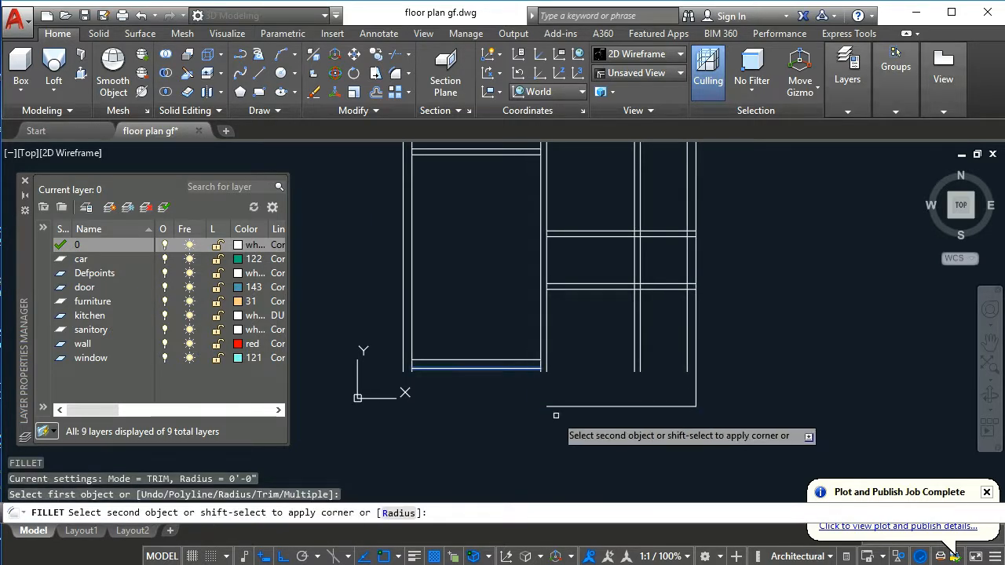
{"action": "left_click", "coordinate": [557, 407]}
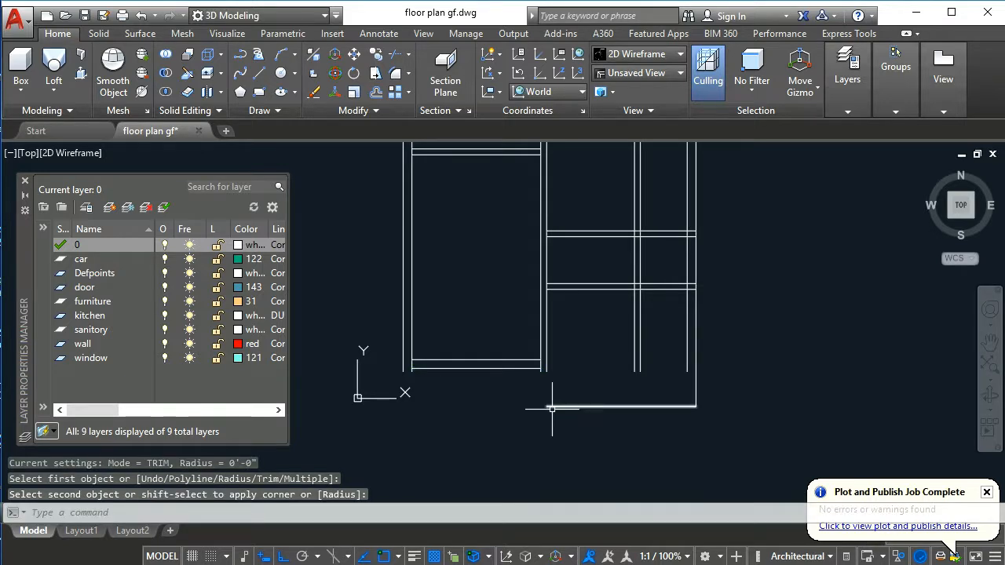
{"action": "key", "text": "Escape"}
{"action": "key", "text": "Escape"}
- Stretch the left end of the new bottom line leftward beyond the wall between the left and middle rooms
{"action": "left_click", "coordinate": [585, 400]}
{"action": "left_click", "coordinate": [546, 405]}
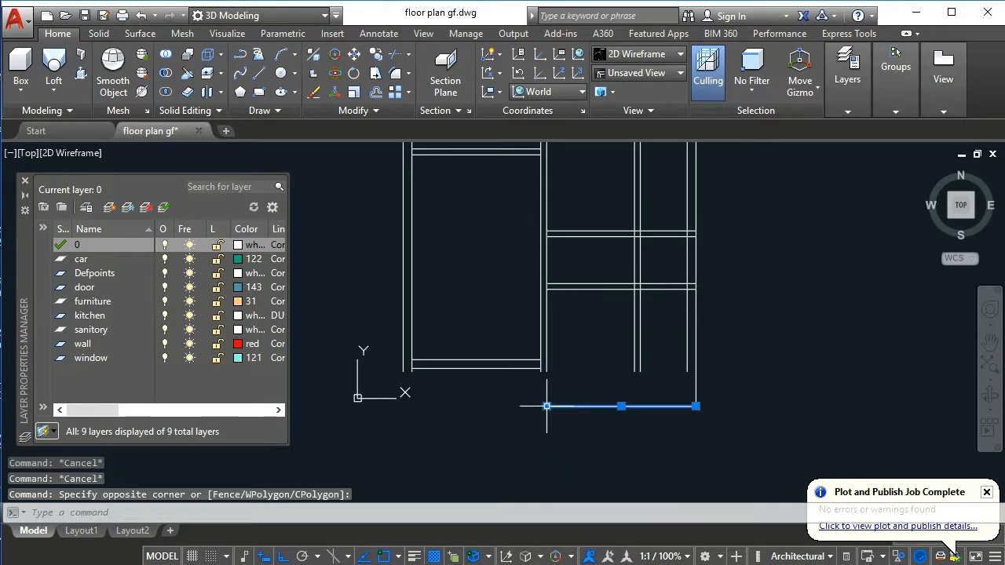
{"action": "left_click", "coordinate": [546, 406]}
{"action": "key", "text": "Escape"}
{"action": "key", "text": "Escape"}
{"action": "scroll", "coordinate": [535, 394], "scroll_direction": "up", "scroll_amount": 5}
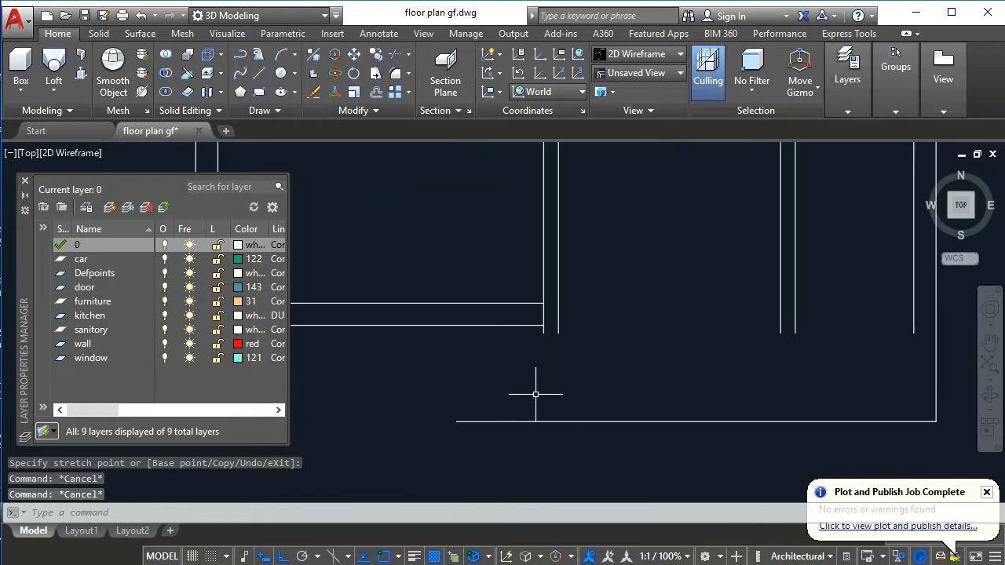
- Draw a short vertical line downward from where the left room's outer bottom line meets the middle wall
{"action": "type", "text": "l"}
{"action": "key", "text": "Return"}
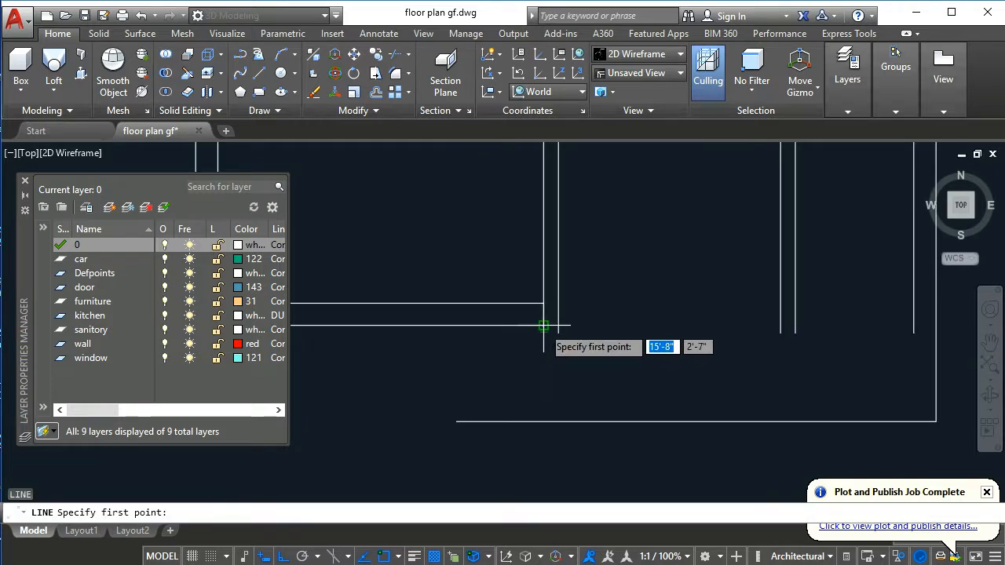
{"action": "scroll", "coordinate": [543, 325], "scroll_direction": "up", "scroll_amount": 4}
{"action": "left_click", "coordinate": [542, 326]}
{"action": "left_click", "coordinate": [542, 422]}
{"action": "key", "text": "Return"}
{"action": "scroll", "coordinate": [591, 420], "scroll_direction": "down", "scroll_amount": 4}
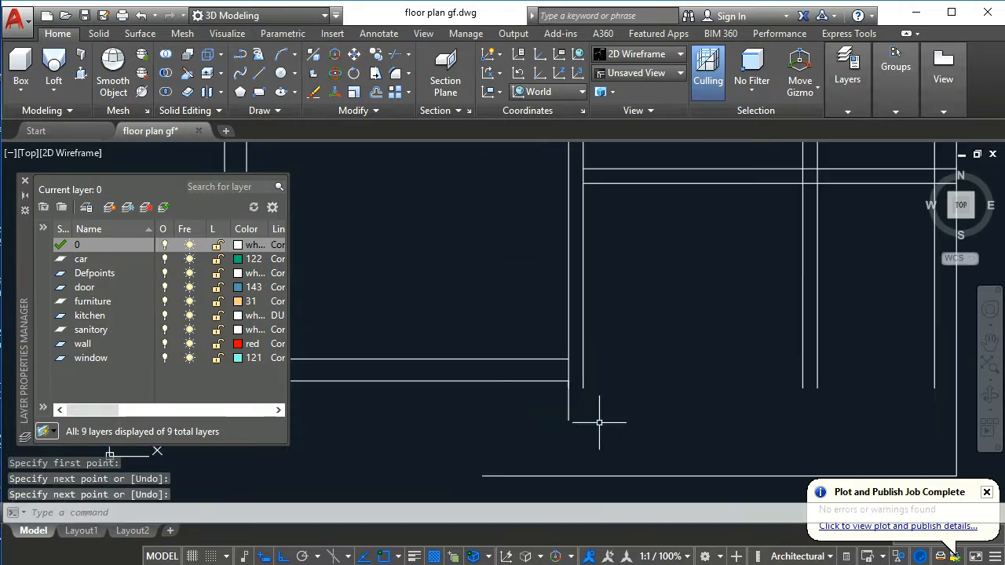
- Fillet the short vertical line with the new bottom line to close the middle room's lower-left corner
{"action": "middle_click_drag", "start_coordinate": [598, 422], "coordinate": [604, 404]}
{"action": "key", "text": "Escape"}
{"action": "type", "text": "f"}
{"action": "key", "text": "Return"}
{"action": "left_click", "coordinate": [595, 448]}
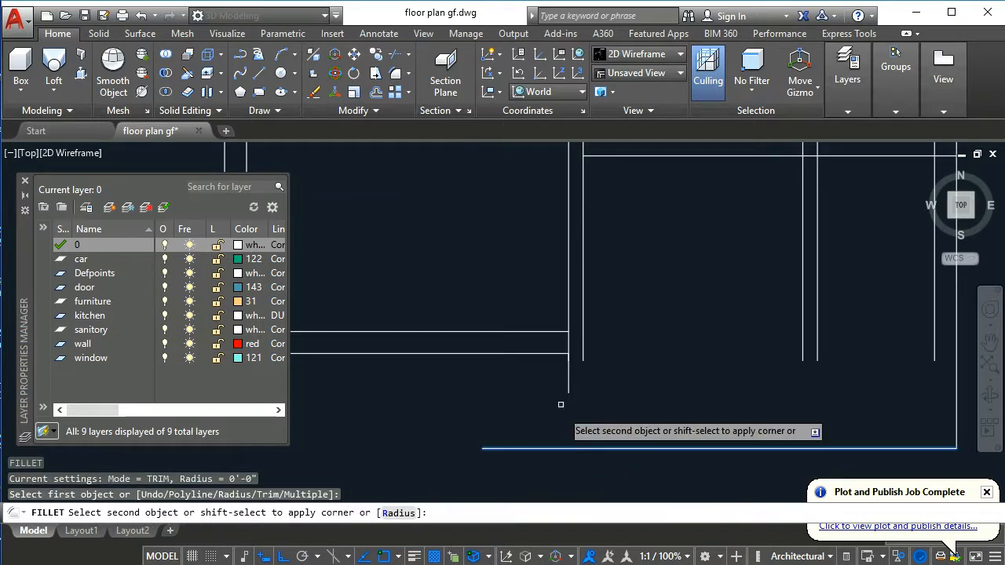
{"action": "left_click", "coordinate": [567, 386]}
{"action": "key", "text": "Return"}
{"action": "scroll", "coordinate": [584, 385], "scroll_direction": "down", "scroll_amount": 2}
{"action": "key", "text": "Escape"}
{"action": "key", "text": "Escape"}
{"action": "key", "text": "Escape"}
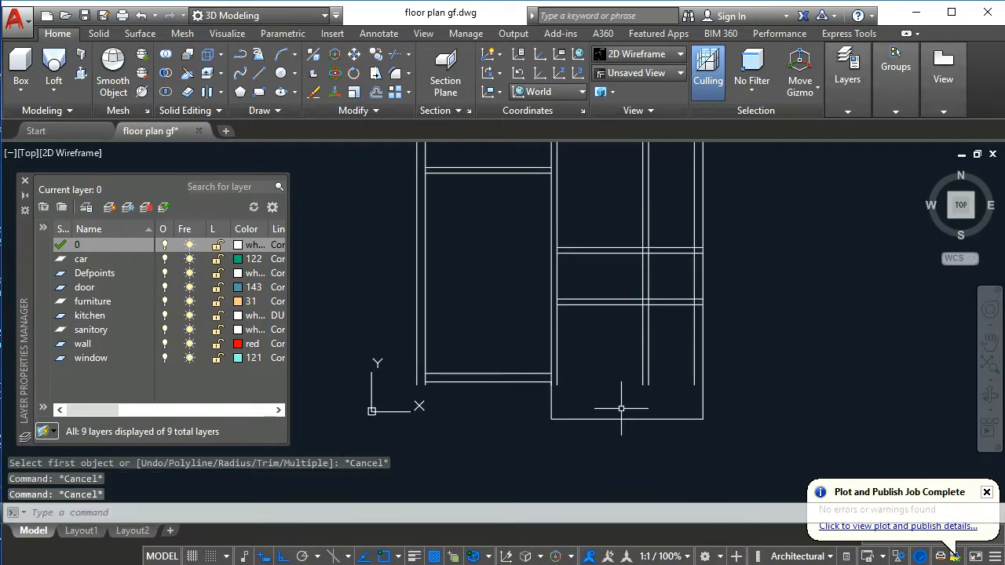
{"action": "type", "text": "o"}
{"action": "key", "text": "Return"}
{"action": "type", "text": "9"}
{"action": "key", "text": "Return"}
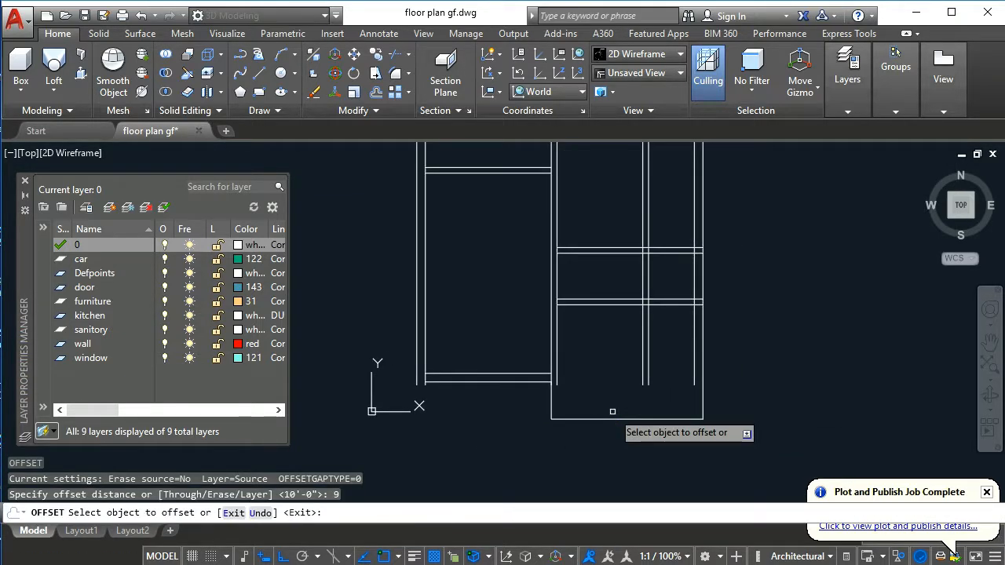
{"action": "key", "text": "Escape"}
{"action": "key", "text": "Escape"}
{"action": "key", "text": "Escape"}
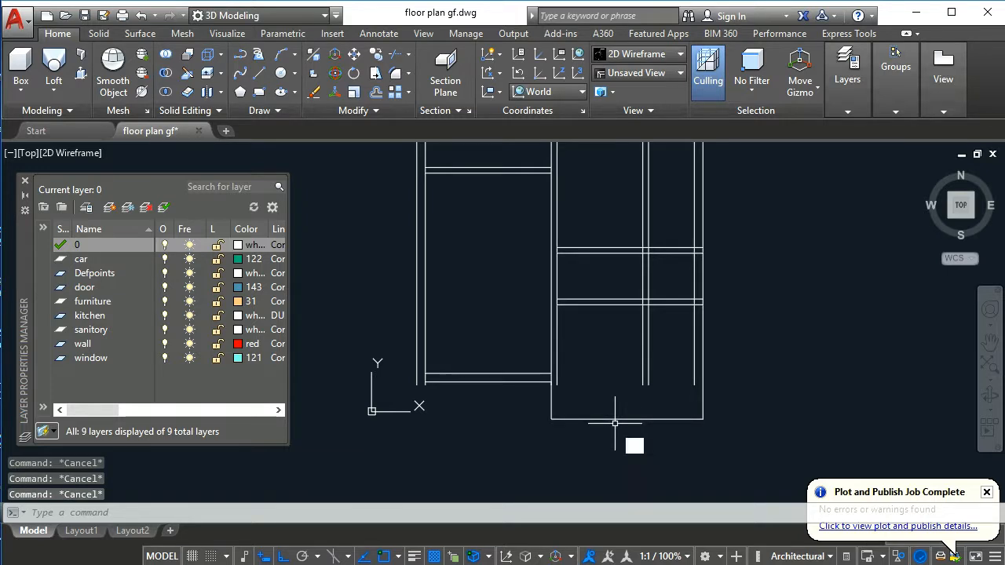
- Measure the vertical distance from the third partition's lower line to the new bottom line with a linear dimension
{"action": "type", "text": "dli"}
{"action": "key", "text": "Return"}
{"action": "left_click", "coordinate": [671, 304]}
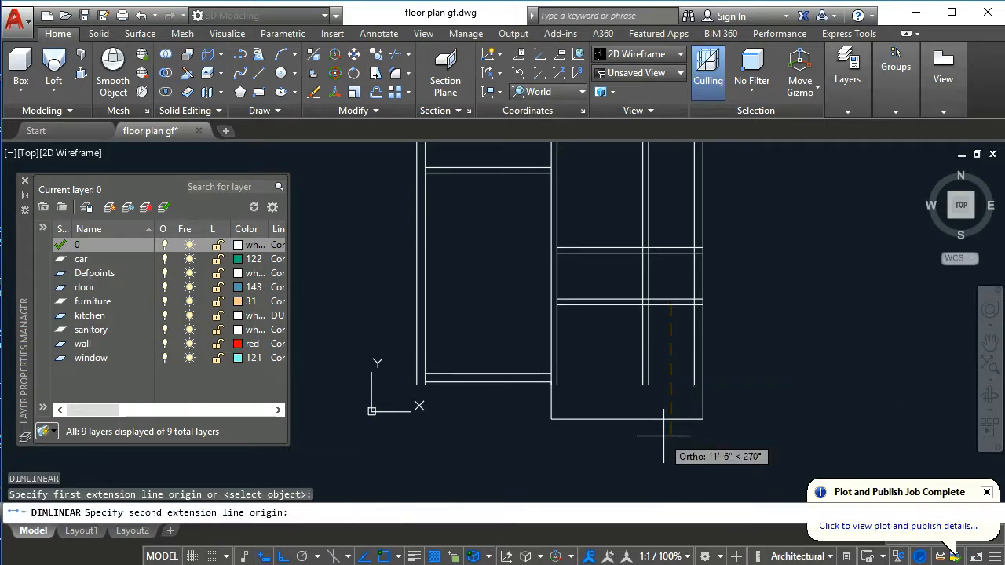
{"action": "left_click", "coordinate": [670, 420]}
{"action": "scroll", "coordinate": [718, 415], "scroll_direction": "down", "scroll_amount": 2}
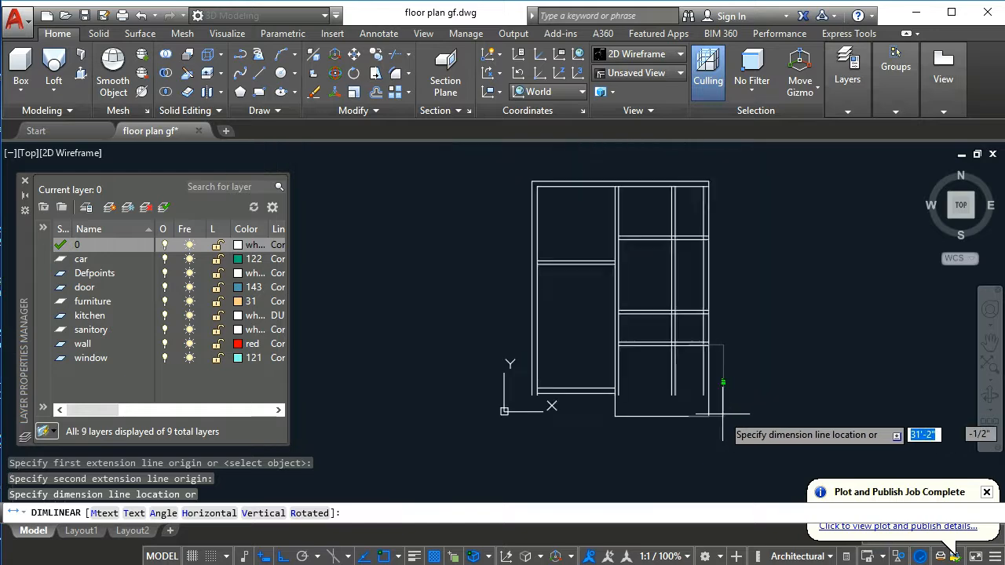
{"action": "key", "text": "Escape"}
{"action": "key", "text": "Escape"}
- Offset the bottom line of the middle and right rooms 9" downward to form the outer wall
{"action": "type", "text": "o"}
{"action": "key", "text": "Return"}
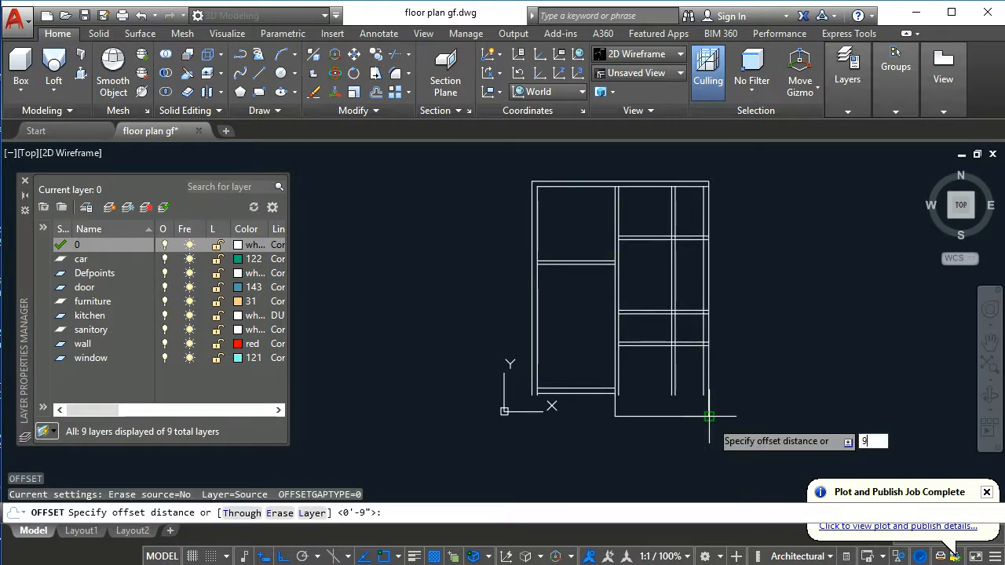
{"action": "key", "text": "Return"}
{"action": "left_click", "coordinate": [709, 416]}
{"action": "left_click", "coordinate": [709, 425]}
{"action": "scroll", "coordinate": [707, 416], "scroll_direction": "up", "scroll_amount": 2}
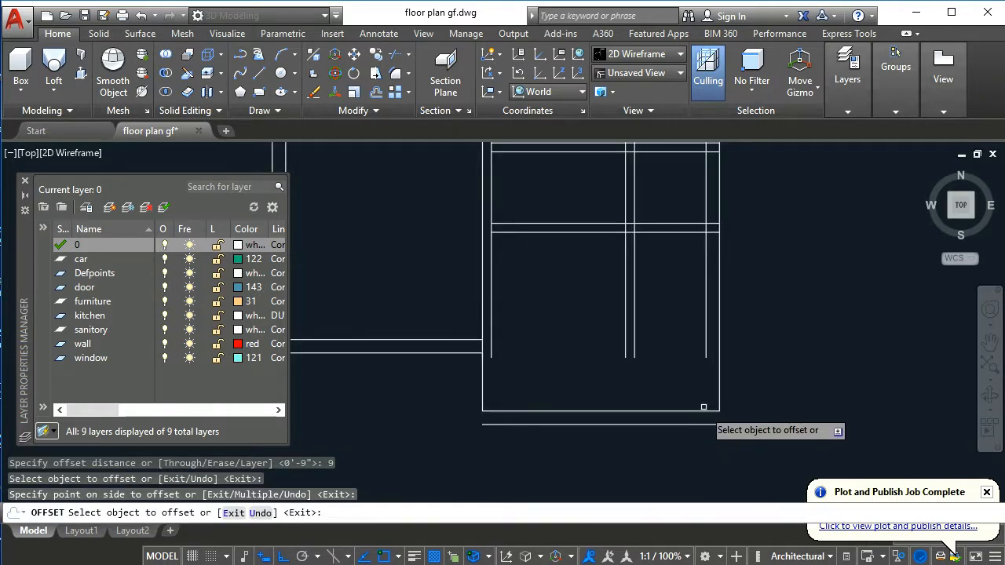
{"action": "key", "text": "Escape"}
{"action": "key", "text": "Escape"}
{"action": "key", "text": "Escape"}
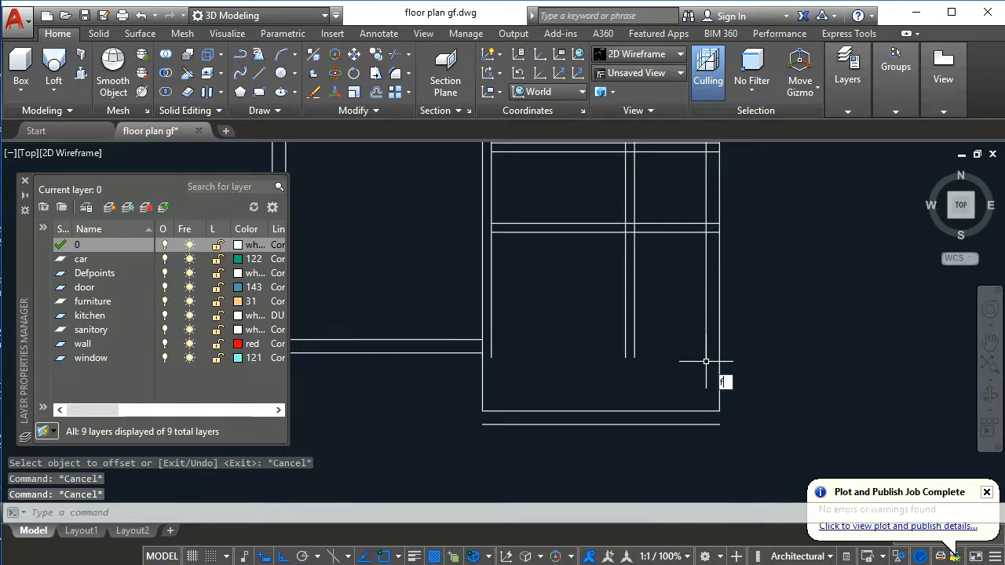
- Fillet the right outer wall's inner line with the upper bottom wall line to form the inside corner
{"action": "type", "text": "f"}
{"action": "key", "text": "Return"}
{"action": "left_click", "coordinate": [708, 354]}
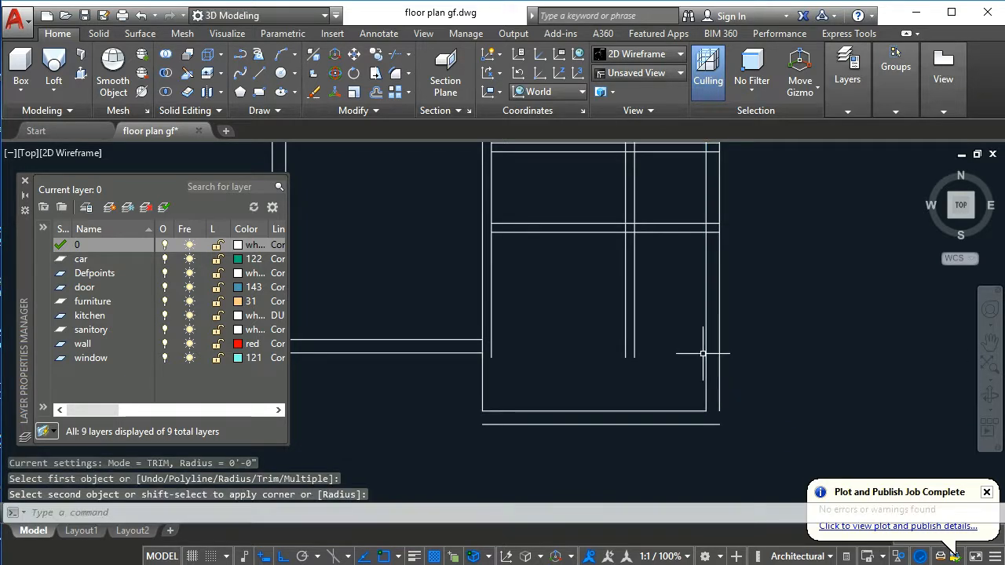
- Fillet the lowest bottom wall line with the short vertical line to form the outer lower-left corner
{"action": "key", "text": "Return"}
{"action": "middle_click_drag", "start_coordinate": [250, 392], "coordinate": [306, 386]}
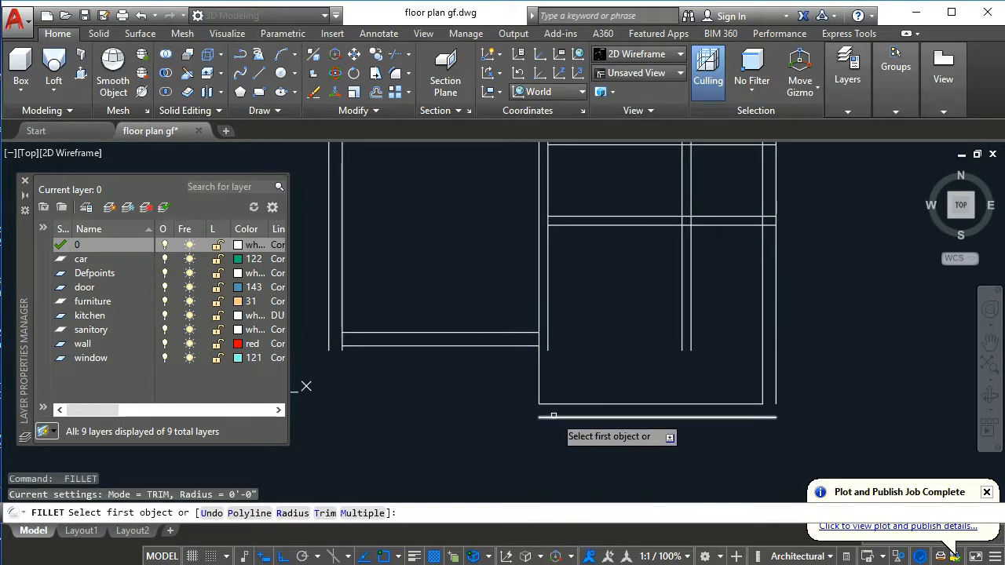
{"action": "key", "text": "Escape"}
{"action": "key", "text": "Return"}
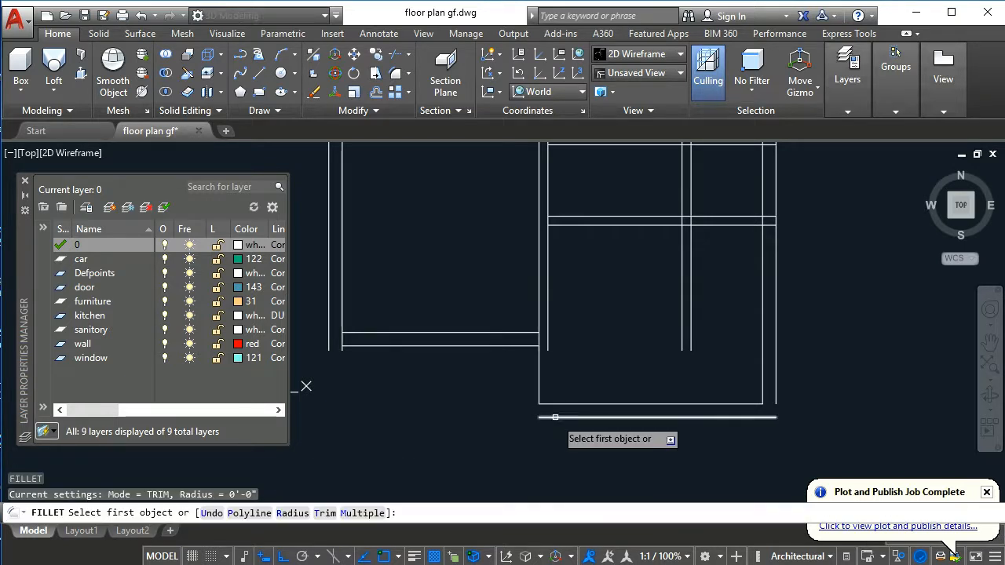
{"action": "left_click", "coordinate": [549, 417]}
{"action": "left_click", "coordinate": [538, 377]}
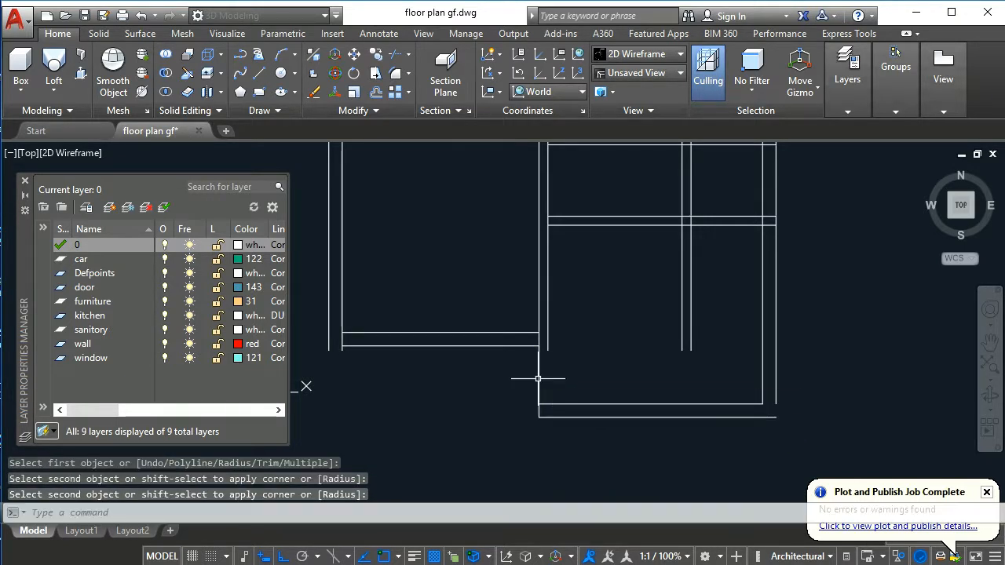
{"action": "key", "text": "Escape"}
{"action": "key", "text": "Escape"}
{"action": "key", "text": "Escape"}
- Fillet the inner bottom wall line with the right-hand line of the wall between the left and middle rooms
{"action": "mouse_move", "coordinate": [637, 429]}
{"action": "middle_mouse_down"}
{"action": "mouse_move", "coordinate": [656, 437]}
{"action": "mouse_move", "coordinate": [611, 436]}
{"action": "mouse_move", "coordinate": [589, 382]}
{"action": "middle_mouse_up"}
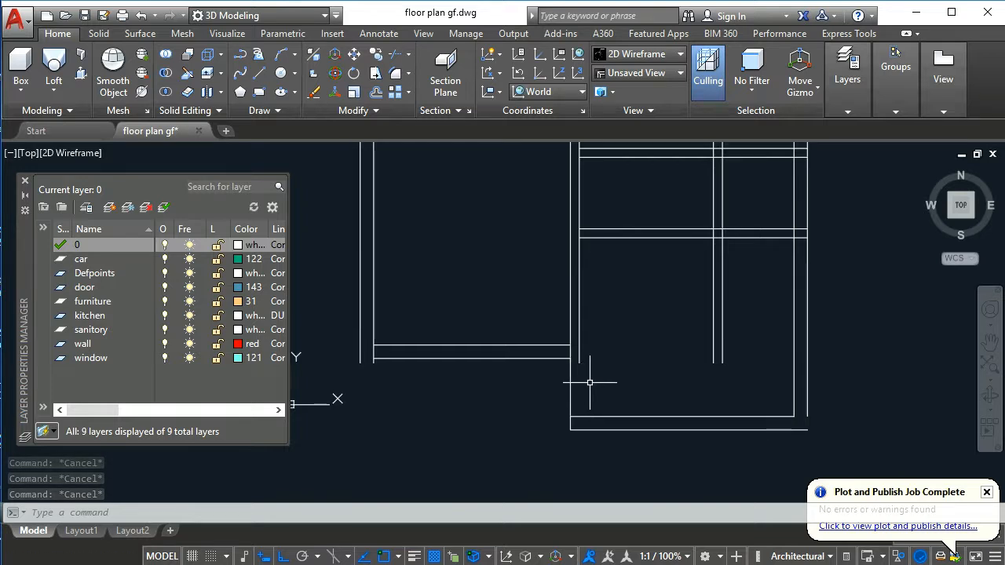
{"action": "key", "text": "Return"}
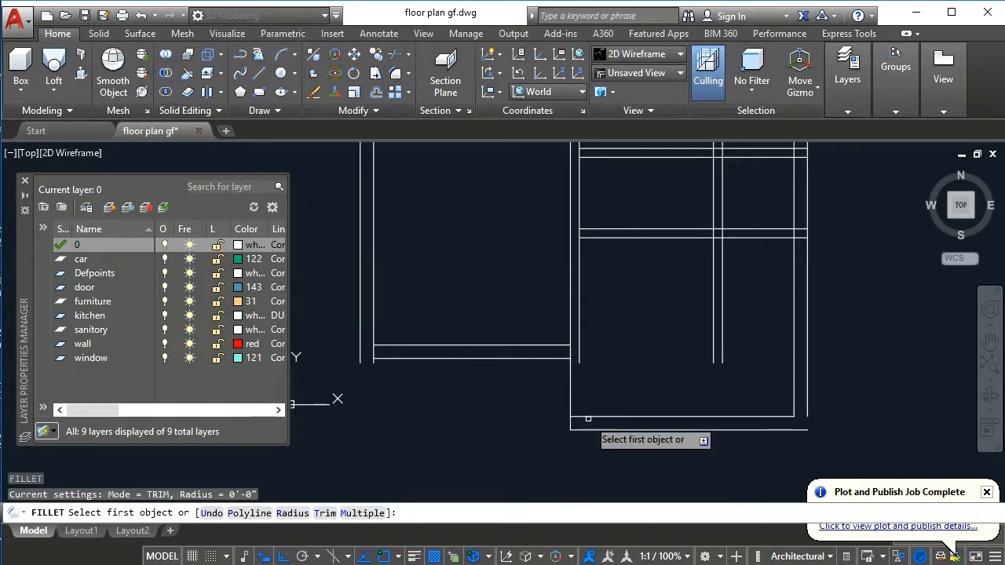
{"action": "left_click", "coordinate": [585, 416]}
{"action": "left_click", "coordinate": [579, 367]}
{"action": "key", "text": "Return"}
{"action": "middle_click_drag", "start_coordinate": [579, 367], "coordinate": [592, 368]}
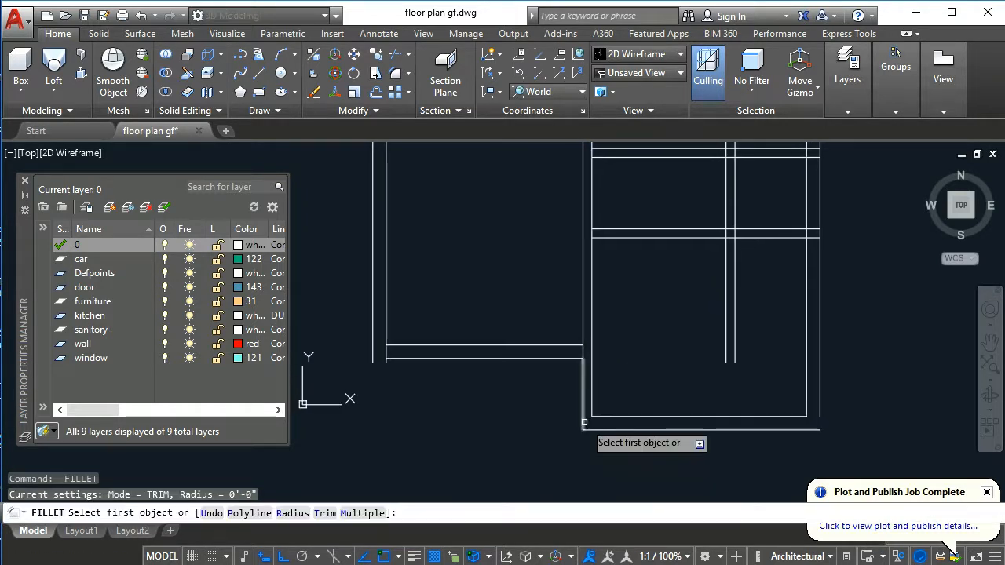
{"action": "key", "text": "Escape"}
{"action": "key", "text": "Escape"}
{"action": "key", "text": "Return"}
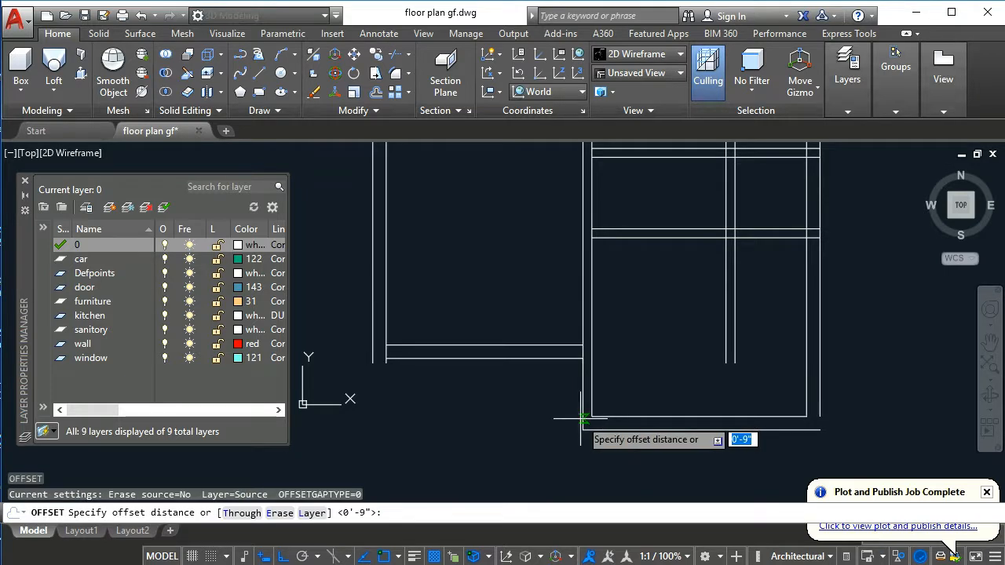
{"action": "type", "text": "9"}
{"action": "key", "text": "Return"}
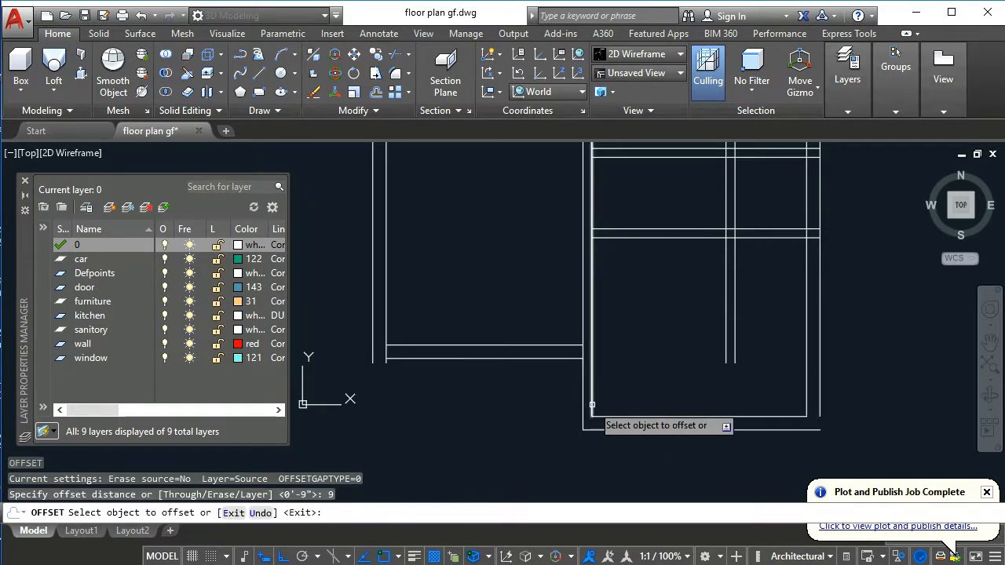
{"action": "key", "text": "Return"}
- Offset the short vertical wall line below the left room 3" to the left
{"action": "key", "text": "Return"}
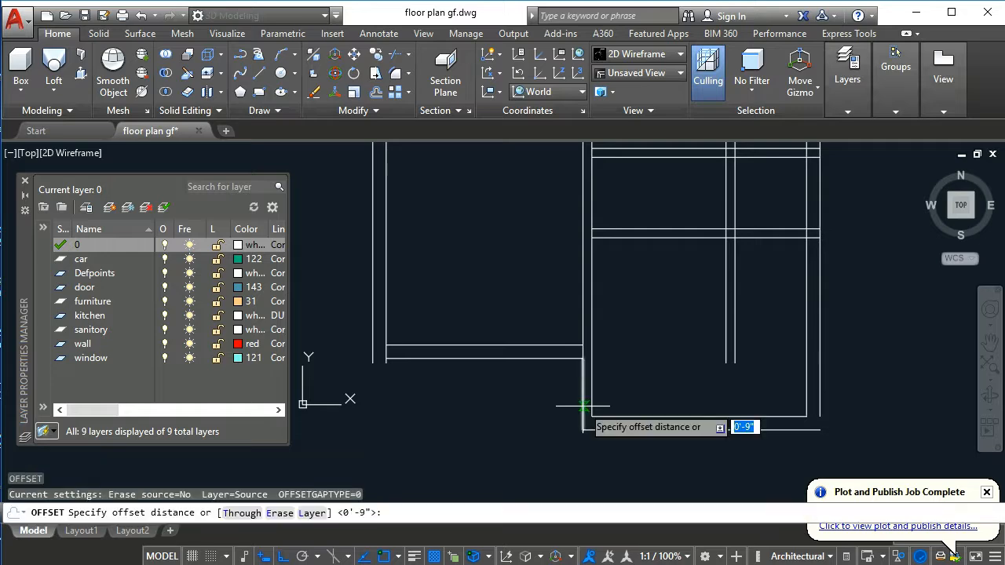
{"action": "key", "text": "Return"}
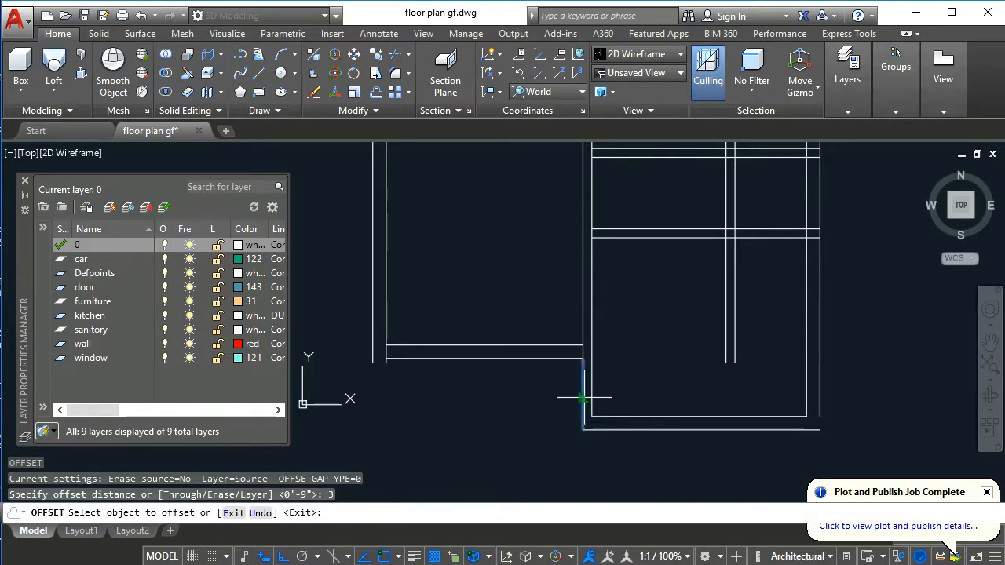
{"action": "left_click", "coordinate": [584, 398]}
{"action": "left_click", "coordinate": [569, 395]}
{"action": "scroll", "coordinate": [602, 376], "scroll_direction": "up", "scroll_amount": 4}
{"action": "key", "text": "Escape"}
{"action": "key", "text": "Escape"}
{"action": "key", "text": "Escape"}
- Erase the original short vertical line beside the new 3" offset
{"action": "type", "text": "e"}
{"action": "key", "text": "Return"}
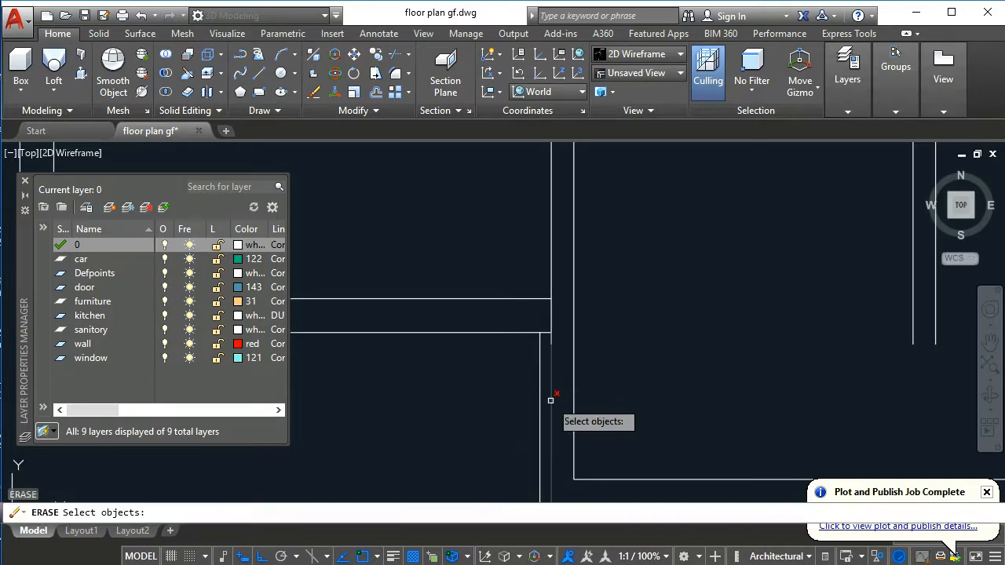
{"action": "left_click", "coordinate": [551, 400]}
{"action": "key", "text": "Return"}
{"action": "key", "text": "Escape"}
{"action": "key", "text": "Escape"}
- Shorten the middle wall's left-hand line so it ends at the left room's inner bottom line
{"action": "left_click", "coordinate": [551, 313]}
{"action": "left_click", "coordinate": [540, 316]}
{"action": "left_click", "coordinate": [551, 329]}
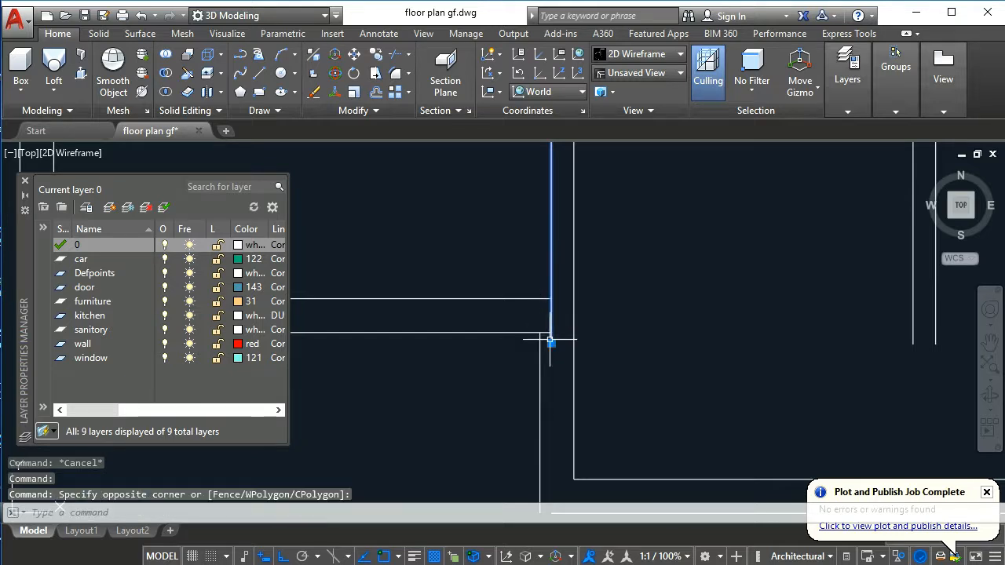
{"action": "left_click", "coordinate": [550, 342]}
{"action": "left_click", "coordinate": [551, 301]}
{"action": "key", "text": "Escape"}
{"action": "key", "text": "Escape"}
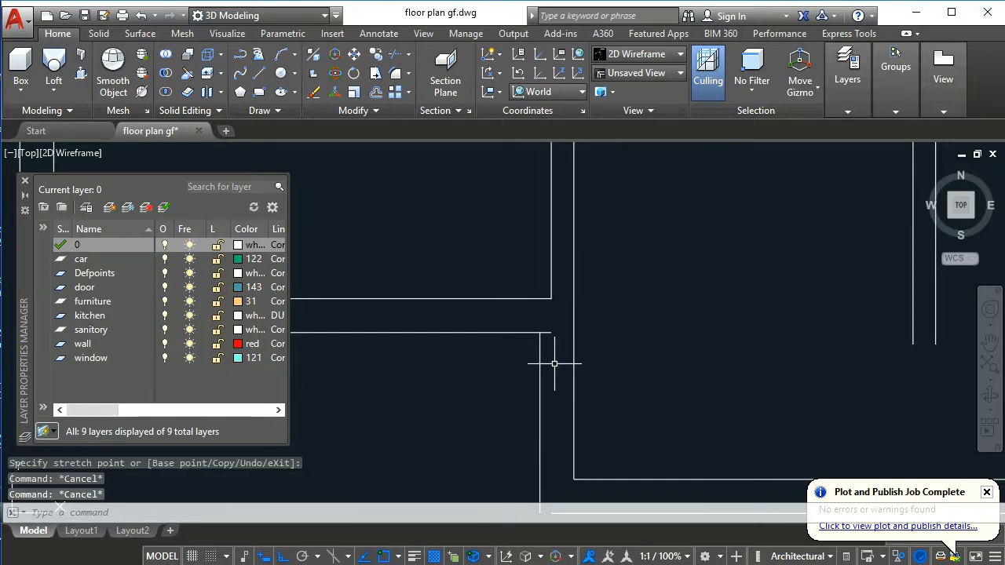
- Trim the end of the left room's outer bottom line that projects past the short vertical wall line
{"action": "type", "text": "tr"}
{"action": "key", "text": "Return"}
{"action": "key", "text": "Return"}
{"action": "scroll", "coordinate": [551, 392], "scroll_direction": "down", "scroll_amount": 5}
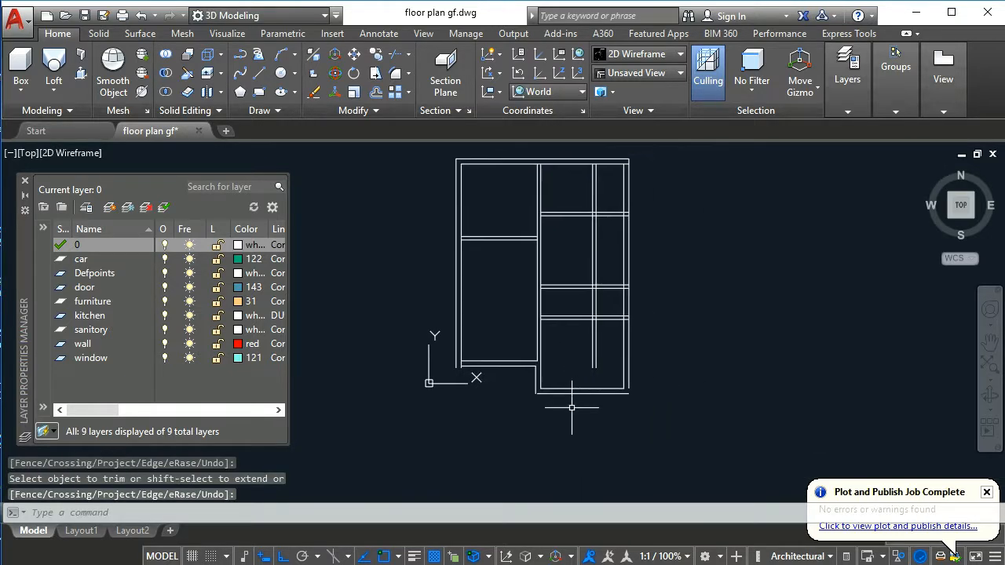
- Fillet the lower-left outer corner so the short vertical wall line meets the outer bottom line
{"action": "scroll", "coordinate": [552, 408], "scroll_direction": "up", "scroll_amount": 2}
{"action": "type", "text": "f"}
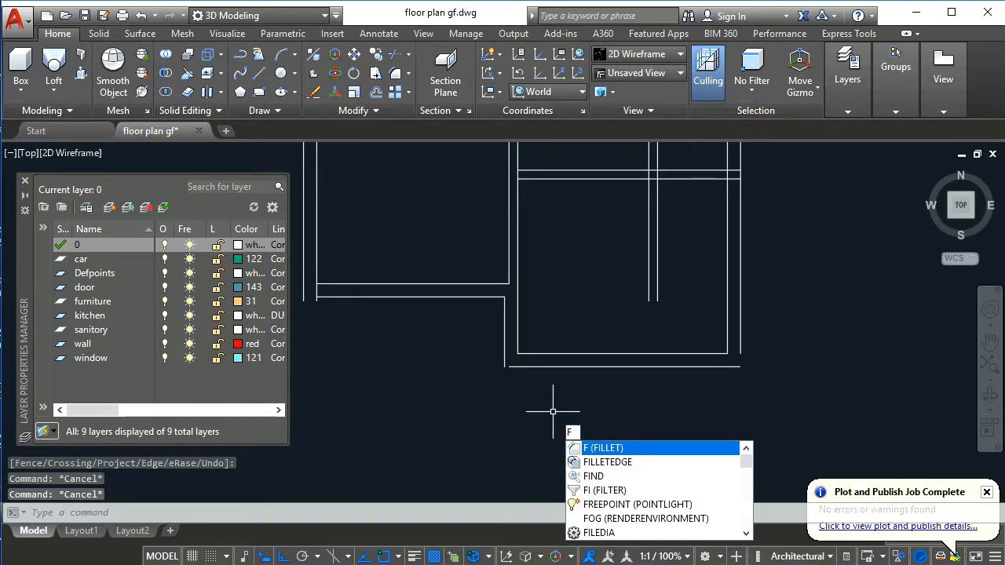
{"action": "key", "text": "Return"}
{"action": "left_click", "coordinate": [506, 360]}
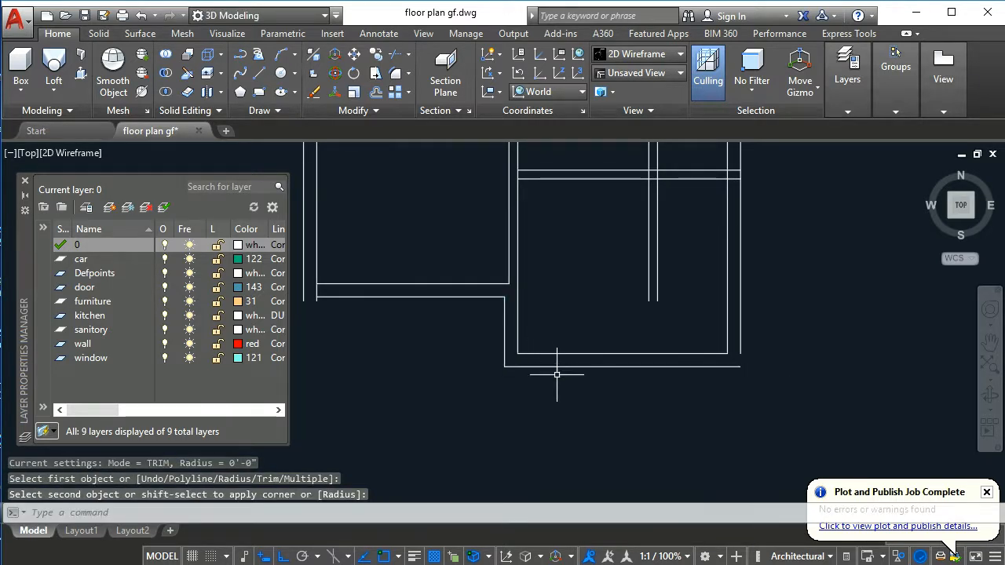
- Fillet the lower-right outer corner so the outer bottom line meets the right outer wall line
{"action": "type", "text": "fi"}
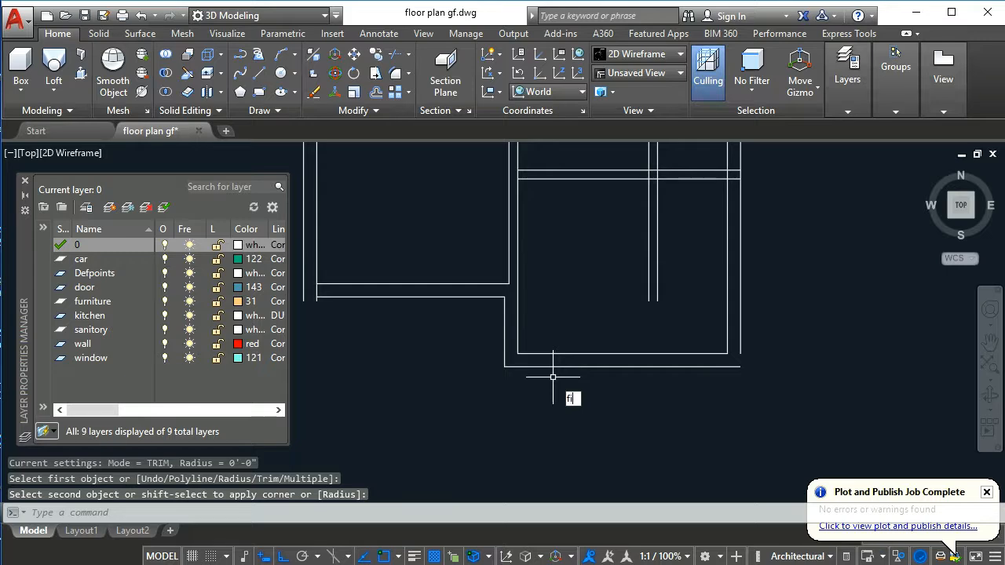
{"action": "type", "text": "l"}
{"action": "key", "text": "Return"}
{"action": "left_click", "coordinate": [736, 362]}
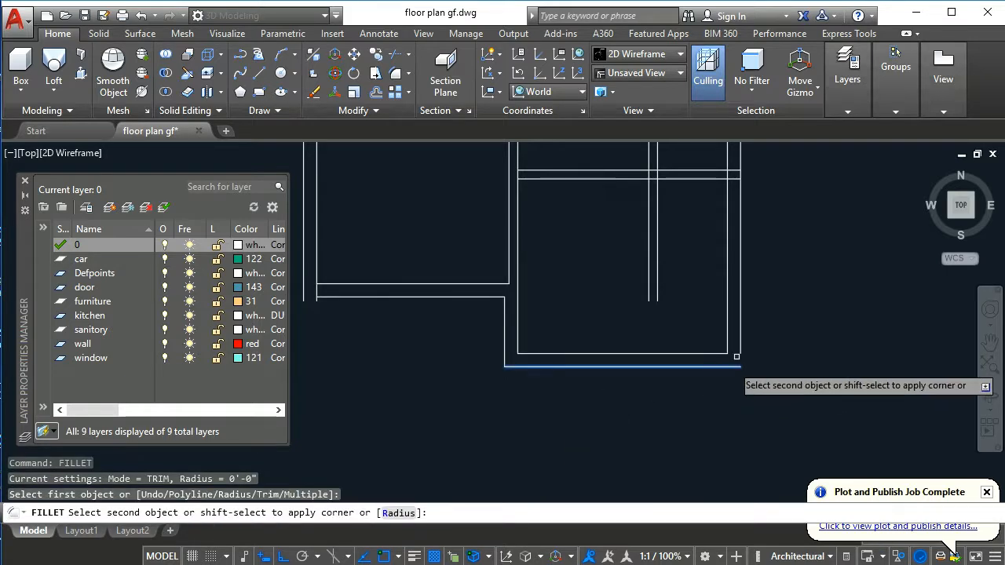
{"action": "left_click", "coordinate": [739, 358]}
{"action": "key", "text": "Return"}
{"action": "scroll", "coordinate": [675, 376], "scroll_direction": "down", "scroll_amount": 3}
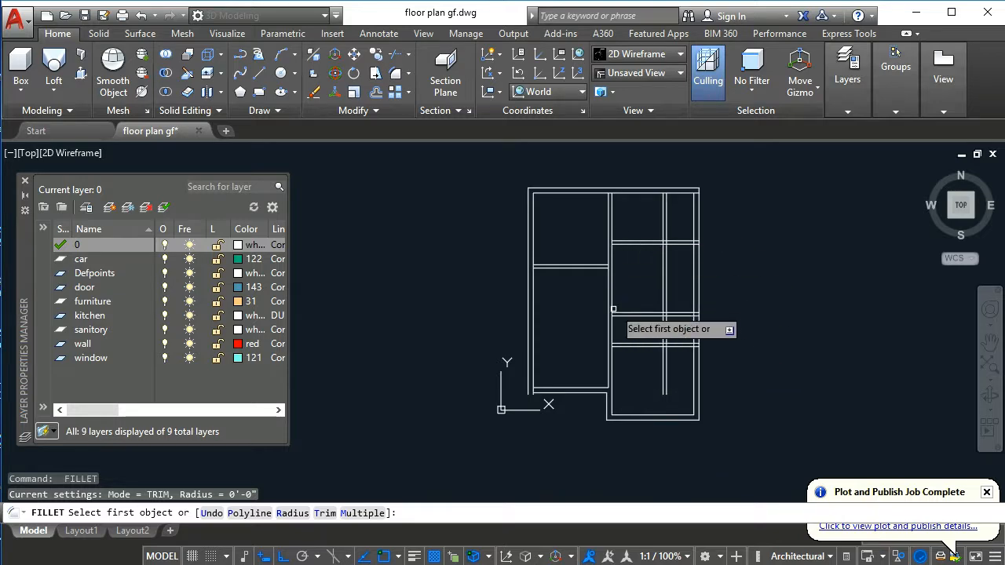
{"action": "key", "text": "Escape"}
{"action": "type", "text": "tr"}
{"action": "key", "text": "Return"}
{"action": "key", "text": "Escape"}
{"action": "key", "text": "Escape"}
{"action": "key", "text": "Escape"}
{"action": "scroll", "coordinate": [648, 239], "scroll_direction": "up", "scroll_amount": 2}
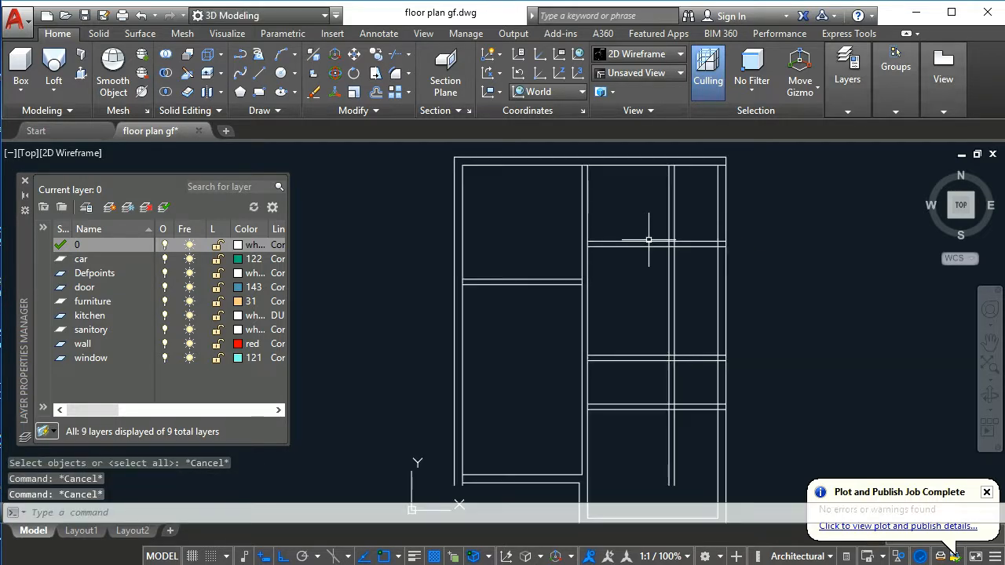
{"action": "type", "text": "tr"}
{"action": "key", "text": "Return"}
{"action": "key", "text": "Return"}
{"action": "scroll", "coordinate": [682, 235], "scroll_direction": "up", "scroll_amount": 8}
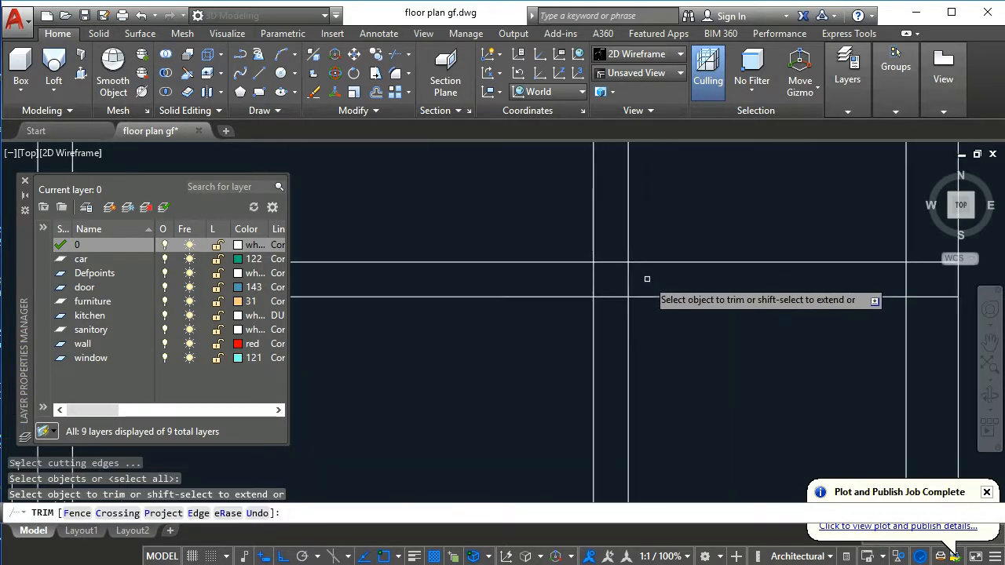
{"action": "scroll", "coordinate": [653, 324], "scroll_direction": "down", "scroll_amount": 4}
{"action": "mouse_move", "coordinate": [653, 324]}
{"action": "middle_mouse_down"}
{"action": "mouse_move", "coordinate": [672, 365]}
{"action": "mouse_move", "coordinate": [669, 326]}
{"action": "middle_mouse_up"}
{"action": "key", "text": "Escape"}
- Trim the narrow vertical partition's two lines between the upper two horizontal partitions on the plan's right side
{"action": "key", "text": "Return"}
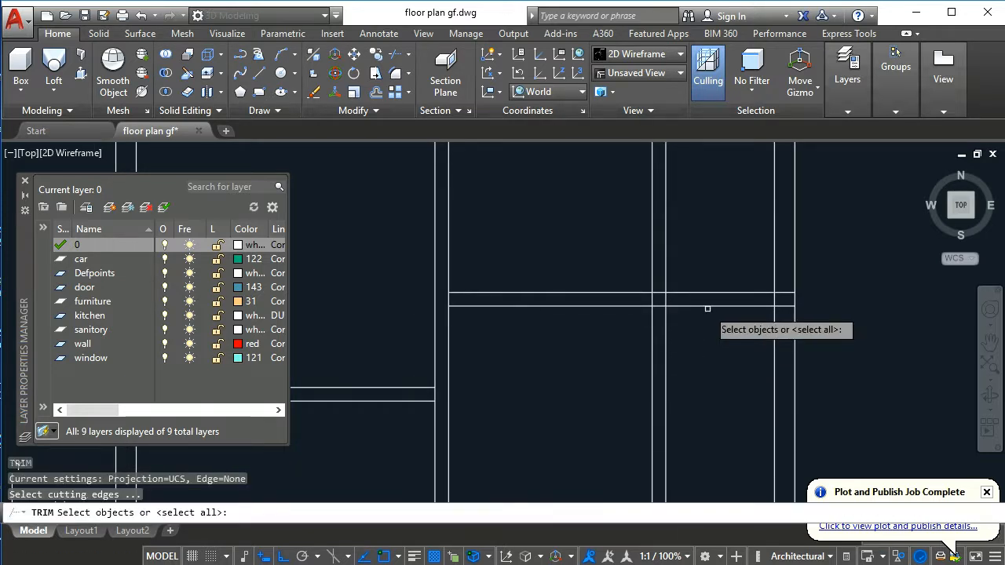
{"action": "left_click", "coordinate": [704, 306]}
{"action": "scroll", "coordinate": [678, 305], "scroll_direction": "down", "scroll_amount": 3}
{"action": "left_click", "coordinate": [685, 389]}
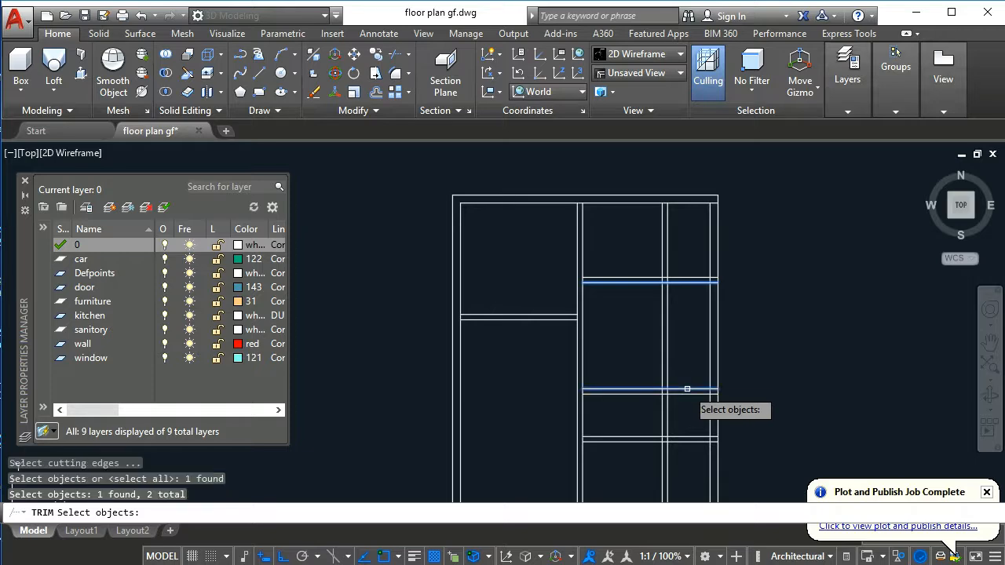
{"action": "key", "text": "Return"}
{"action": "left_click", "coordinate": [693, 335]}
{"action": "left_click", "coordinate": [652, 350]}
{"action": "key", "text": "Return"}
{"action": "scroll", "coordinate": [669, 276], "scroll_direction": "up", "scroll_amount": 6}
{"action": "key", "text": "Escape"}
{"action": "key", "text": "Escape"}
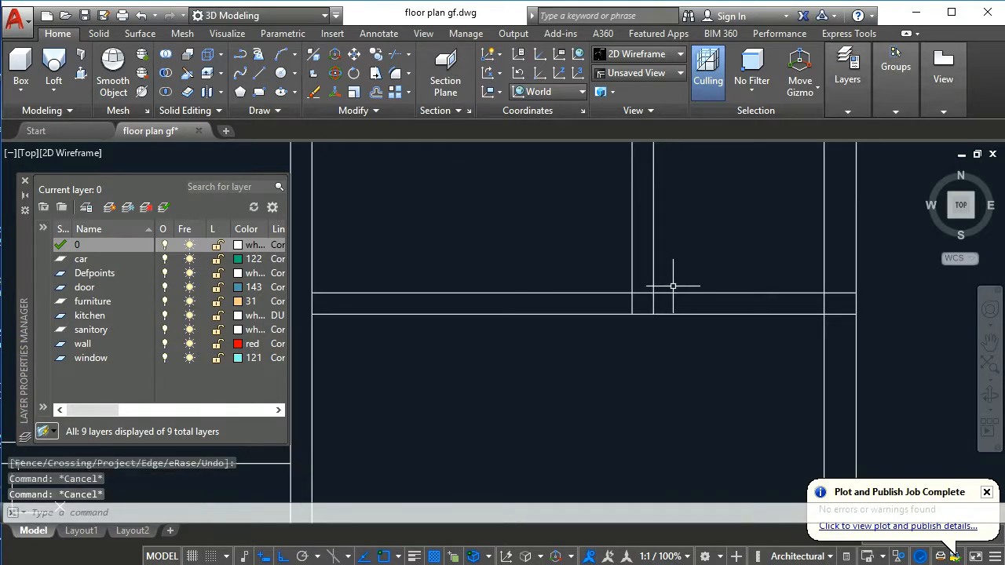
- Trim the line pieces inside the upper right horizontal partition's junctions with the vertical partition and the middle wall
{"action": "type", "text": "tr"}
{"action": "key", "text": "Return"}
{"action": "key", "text": "Return"}
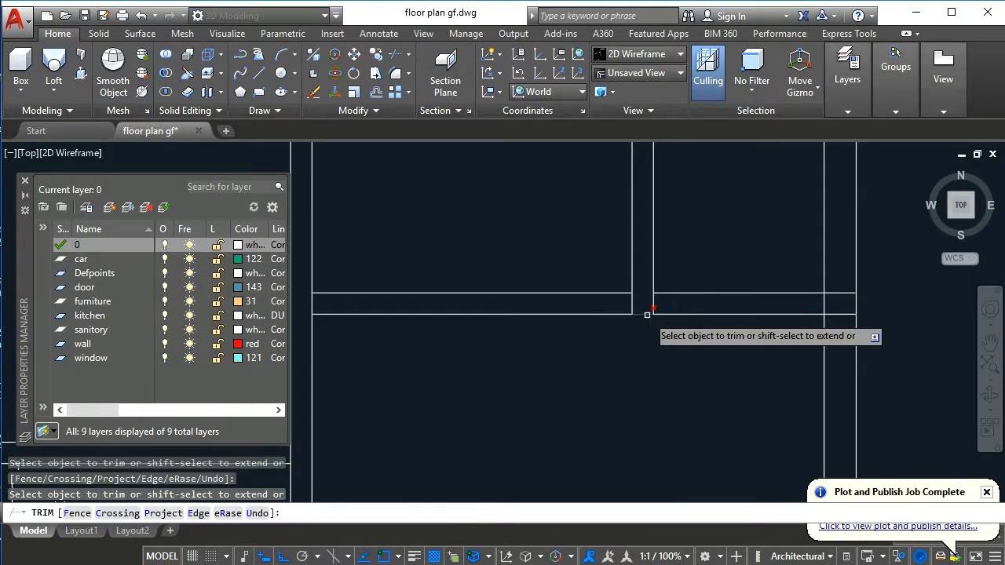
{"action": "scroll", "coordinate": [650, 308], "scroll_direction": "down", "scroll_amount": 2}
{"action": "middle_click_drag", "start_coordinate": [551, 328], "coordinate": [624, 336]}
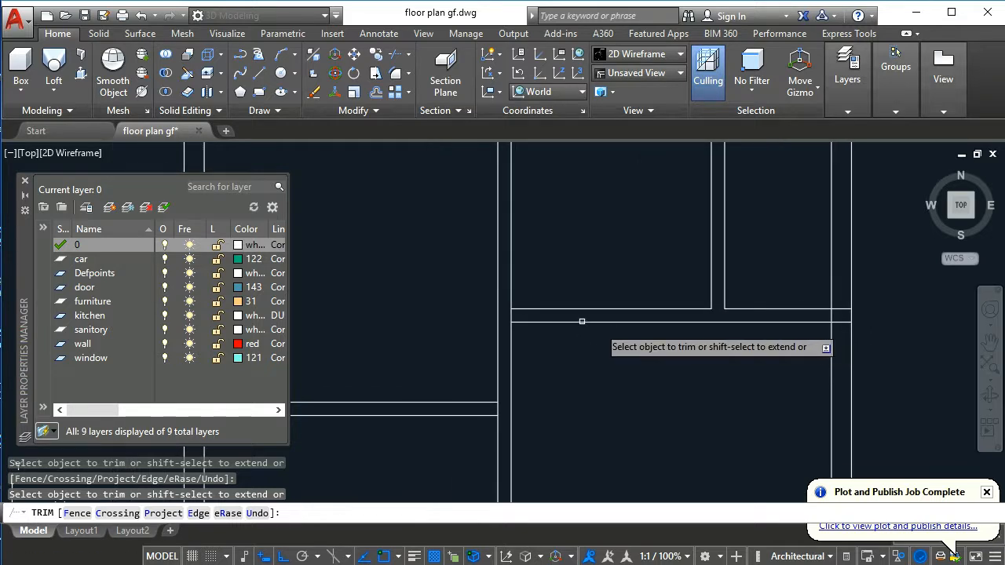
{"action": "left_click", "coordinate": [510, 316]}
{"action": "scroll", "coordinate": [626, 335], "scroll_direction": "down", "scroll_amount": 5}
{"action": "scroll", "coordinate": [659, 273], "scroll_direction": "up", "scroll_amount": 5}
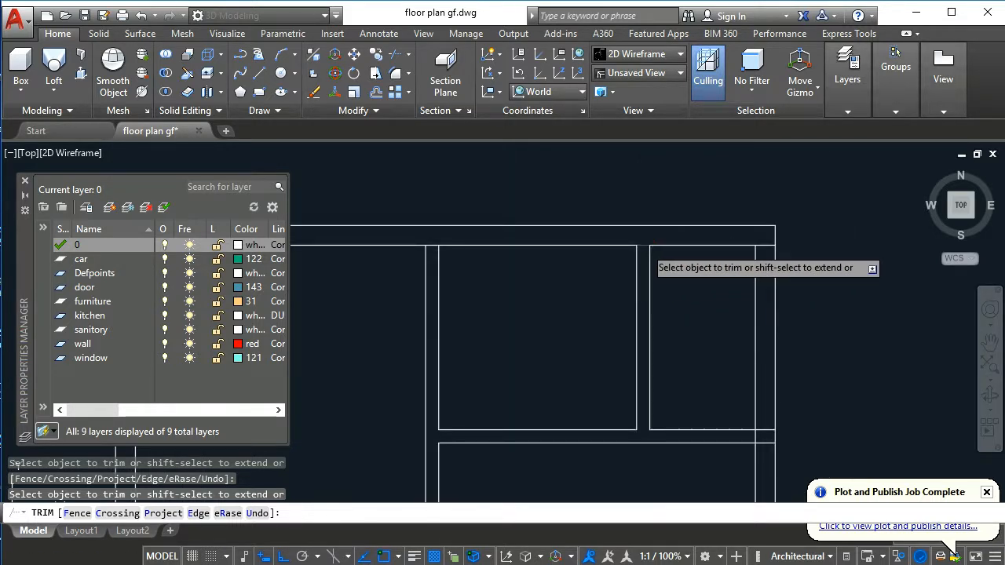
- Trim the upper right horizontal partition's line ends that project past the right outer wall's inner line
{"action": "middle_click_drag", "start_coordinate": [765, 439], "coordinate": [722, 363]}
{"action": "scroll", "coordinate": [723, 363], "scroll_direction": "up", "scroll_amount": 3}
{"action": "left_click", "coordinate": [724, 325]}
{"action": "left_click", "coordinate": [718, 295]}
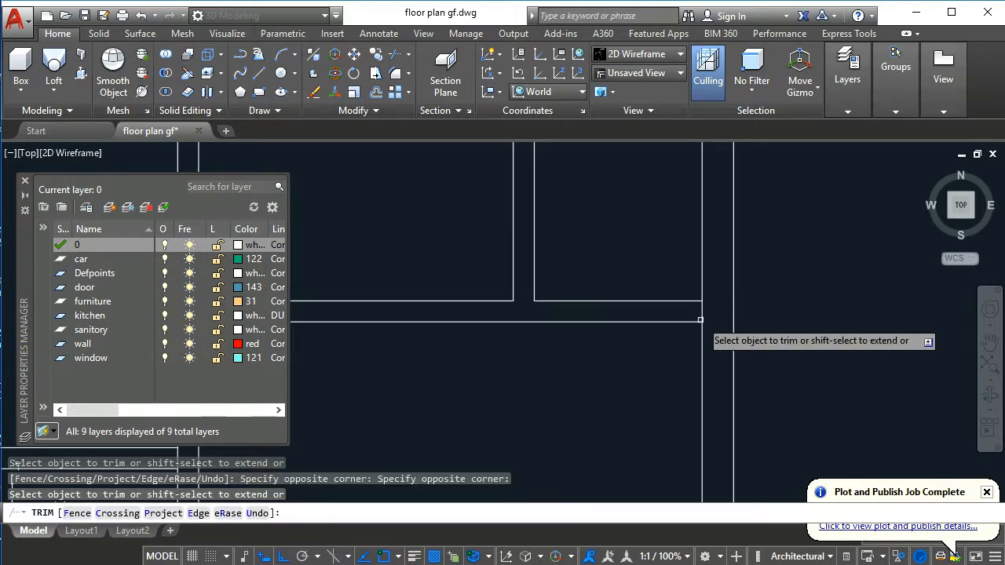
{"action": "scroll", "coordinate": [700, 320], "scroll_direction": "down", "scroll_amount": 4}
{"action": "key", "text": "Escape"}
- Draw a short vertical line across the upper right horizontal partition, in line with the vertical partition's right face
{"action": "type", "text": "l"}
{"action": "key", "text": "Return"}
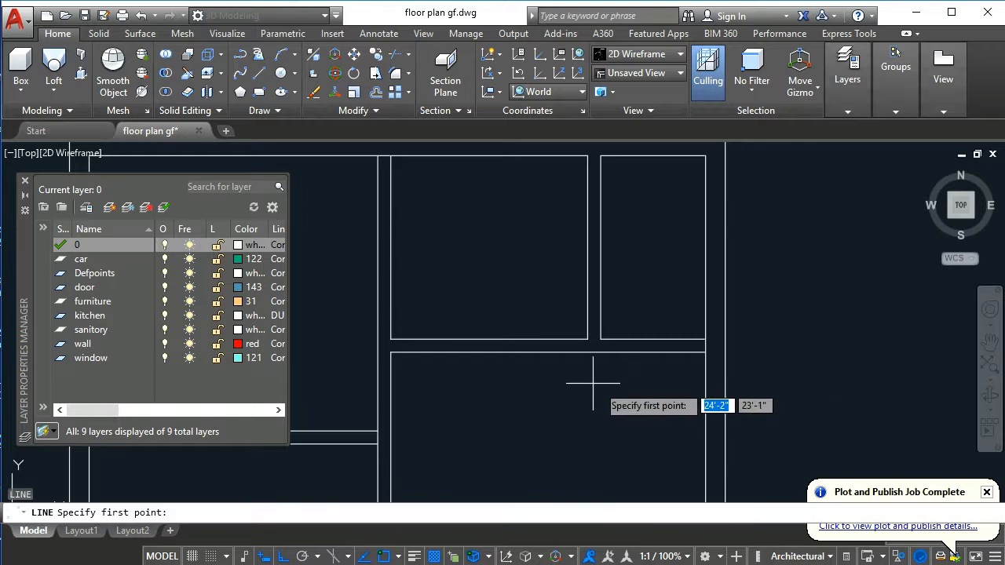
{"action": "scroll", "coordinate": [593, 384], "scroll_direction": "up", "scroll_amount": 3}
{"action": "left_click", "coordinate": [613, 317]}
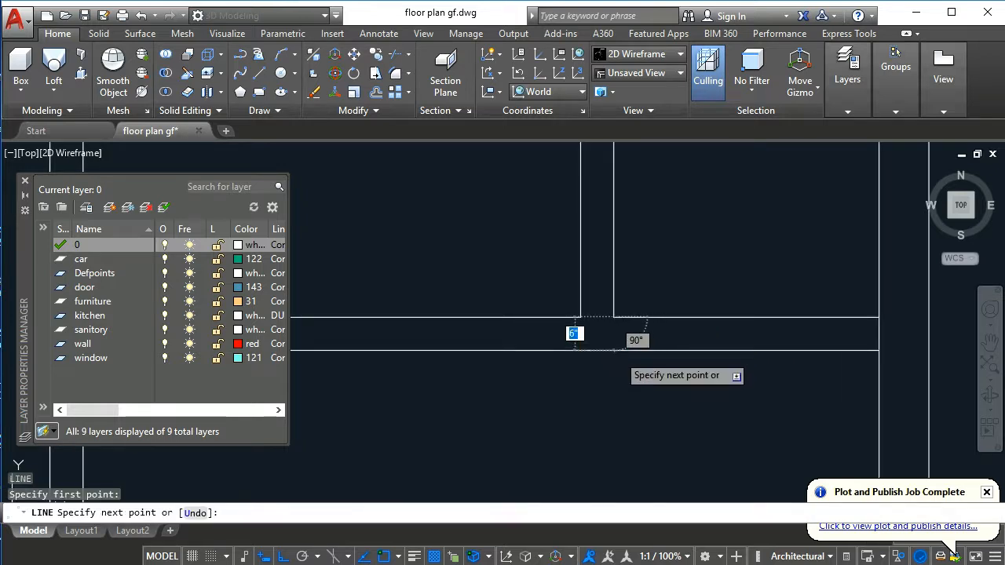
{"action": "left_click", "coordinate": [613, 350]}
{"action": "key", "text": "Escape"}
- Move the short vertical line 6" to the right along the horizontal partition
{"action": "type", "text": "m"}
{"action": "key", "text": "Return"}
{"action": "left_click", "coordinate": [614, 334]}
{"action": "key", "text": "Return"}
{"action": "left_click", "coordinate": [607, 404]}
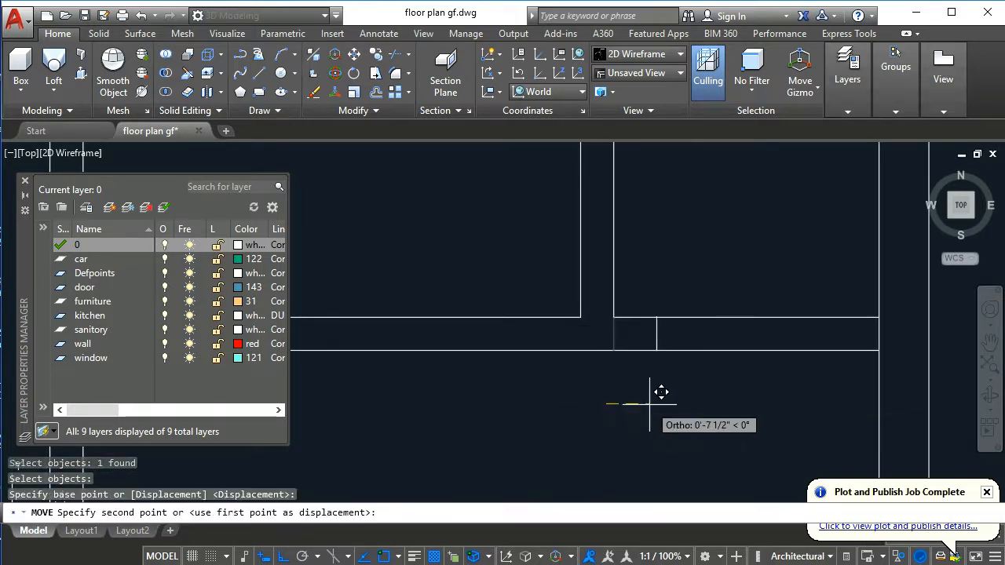
{"action": "type", "text": "6"}
{"action": "key", "text": "Return"}
{"action": "key", "text": "Return"}
{"action": "key", "text": "Escape"}
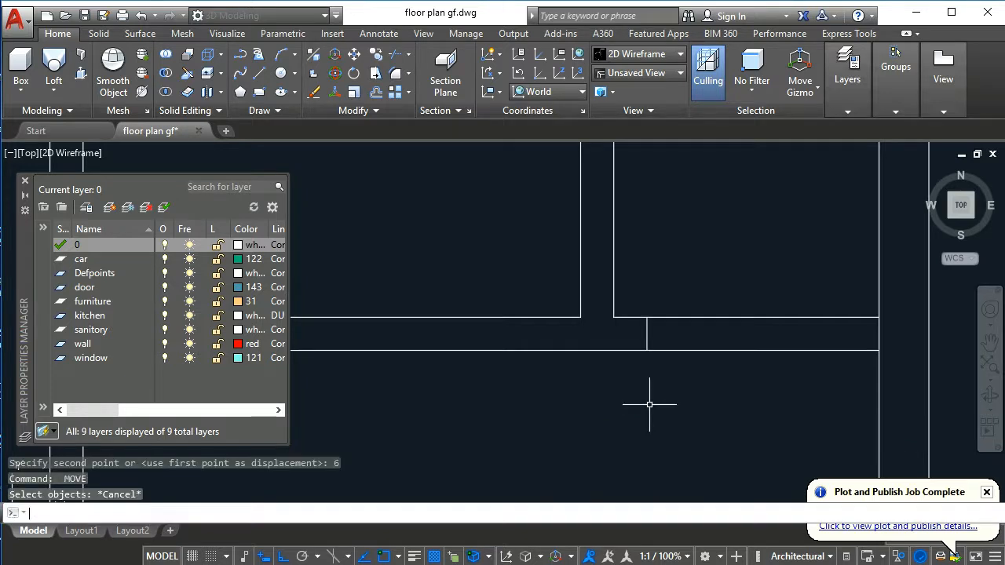
- Copy the short vertical line 30" to the right to mark the door opening's other side
{"action": "type", "text": "co"}
{"action": "key", "text": "Return"}
{"action": "left_click", "coordinate": [637, 295]}
{"action": "left_click", "coordinate": [663, 419]}
{"action": "key", "text": "Return"}
{"action": "left_click", "coordinate": [574, 408]}
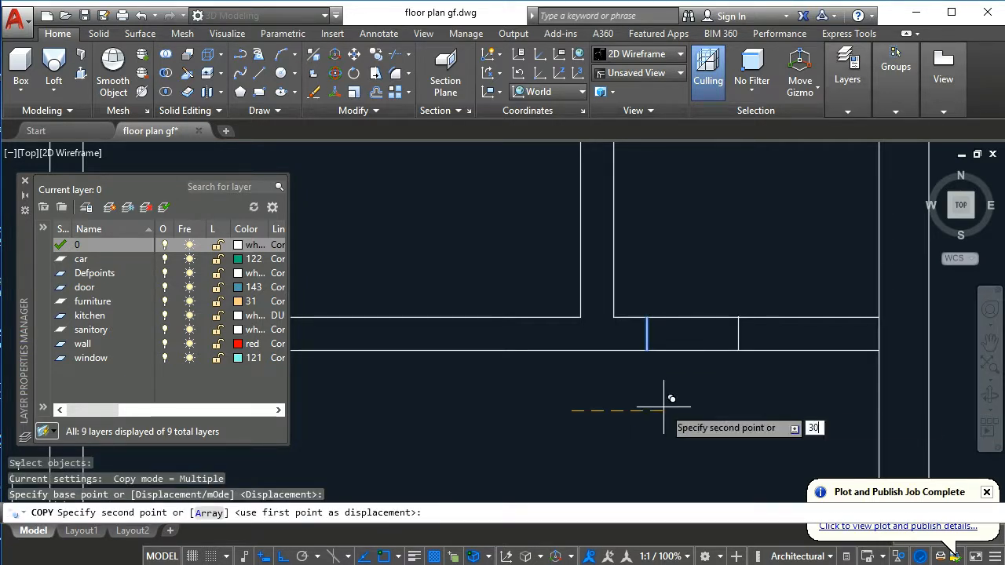
{"action": "type", "text": "30"}
{"action": "key", "text": "Return"}
{"action": "key", "text": "Escape"}
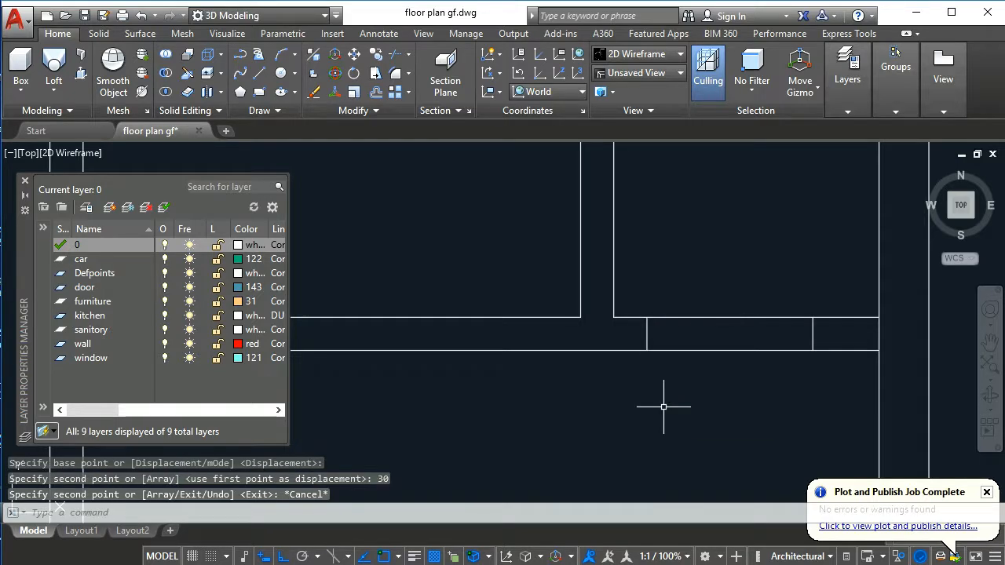
- Trim both horizontal partition lines between the two short vertical lines to cut the door opening
{"action": "type", "text": "tr"}
{"action": "key", "text": "Return"}
{"action": "key", "text": "Return"}
{"action": "left_click", "coordinate": [719, 391]}
{"action": "left_click", "coordinate": [696, 279]}
{"action": "key", "text": "Return"}
{"action": "scroll", "coordinate": [706, 384], "scroll_direction": "down", "scroll_amount": 5}
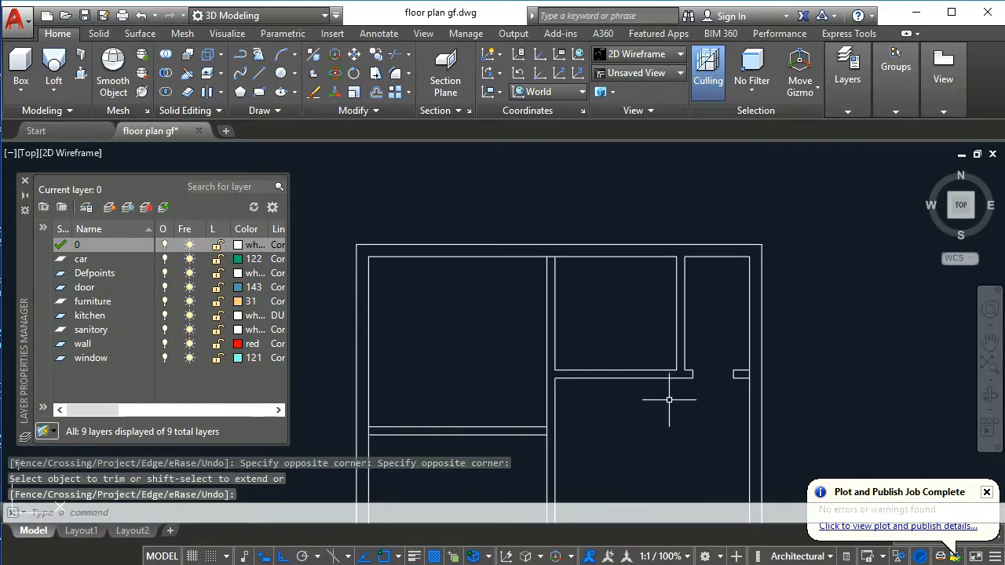
{"action": "middle_click_drag", "start_coordinate": [680, 393], "coordinate": [745, 371]}
{"action": "key", "text": "Escape"}
{"action": "key", "text": "Escape"}
{"action": "middle_click_drag", "start_coordinate": [657, 306], "coordinate": [680, 317]}
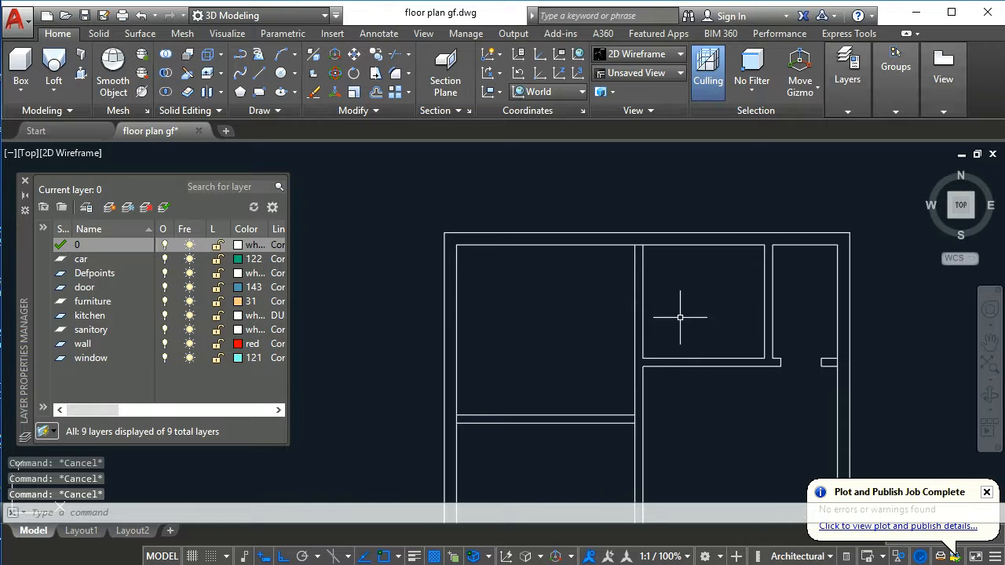
- Draw a short horizontal line across the middle wall's upper end at the top wall's inner line
{"action": "type", "text": "l"}
{"action": "key", "text": "Return"}
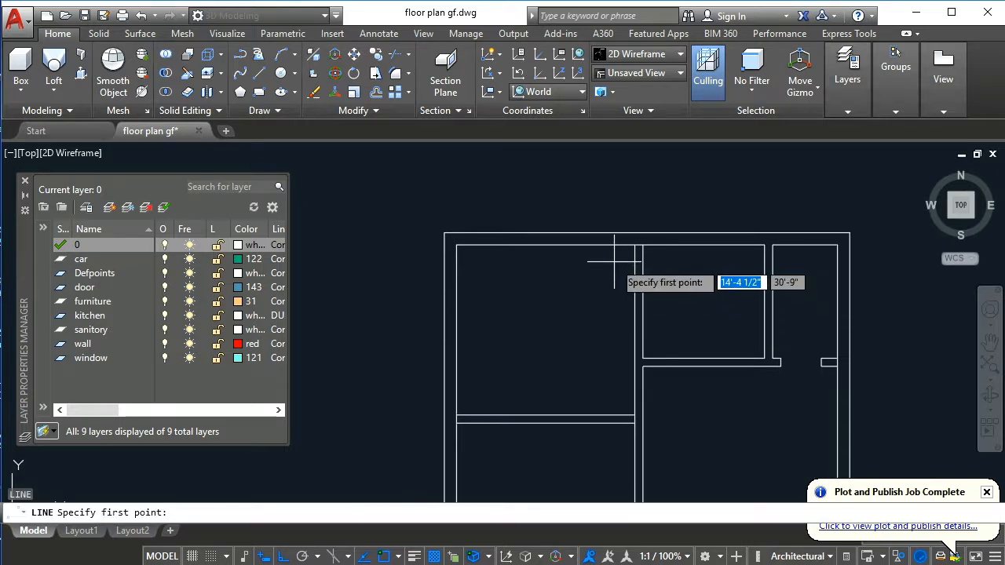
{"action": "scroll", "coordinate": [637, 256], "scroll_direction": "up", "scroll_amount": 2}
{"action": "left_click", "coordinate": [638, 233]}
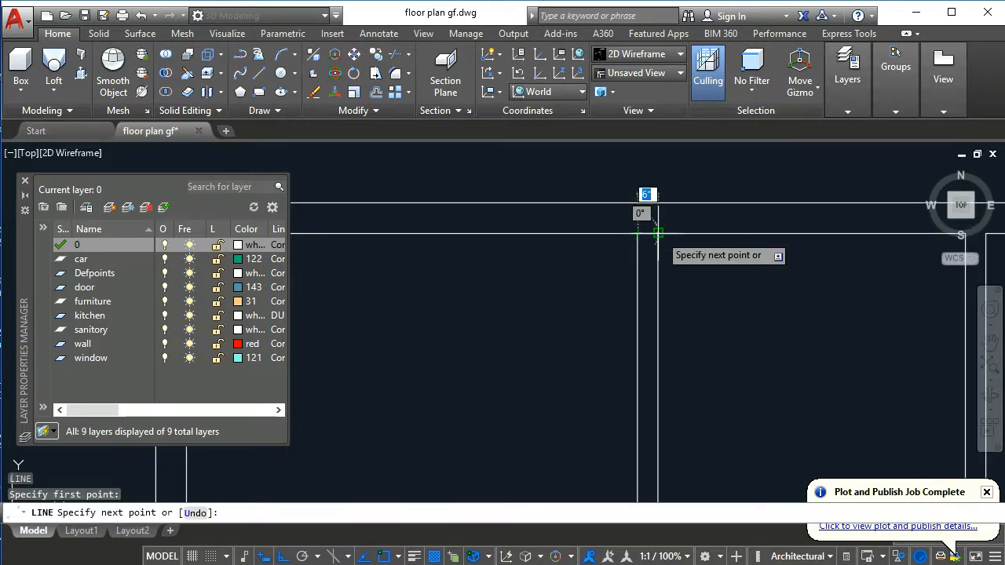
{"action": "key", "text": "Escape"}
- Move the short horizontal line 2' down along the middle wall
{"action": "type", "text": "m"}
{"action": "key", "text": "Return"}
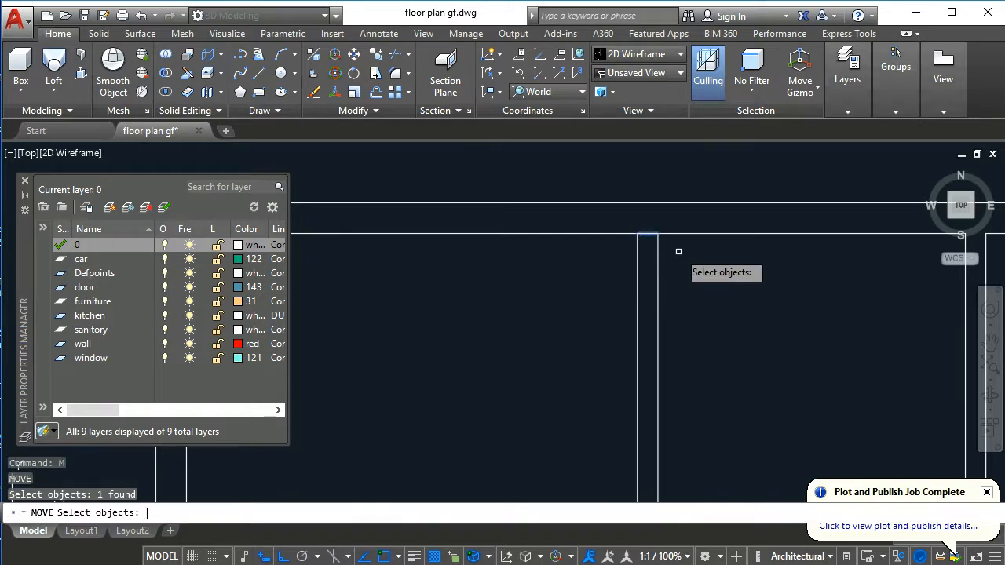
{"action": "key", "text": "Return"}
{"action": "left_click", "coordinate": [697, 255]}
{"action": "type", "text": "2"}
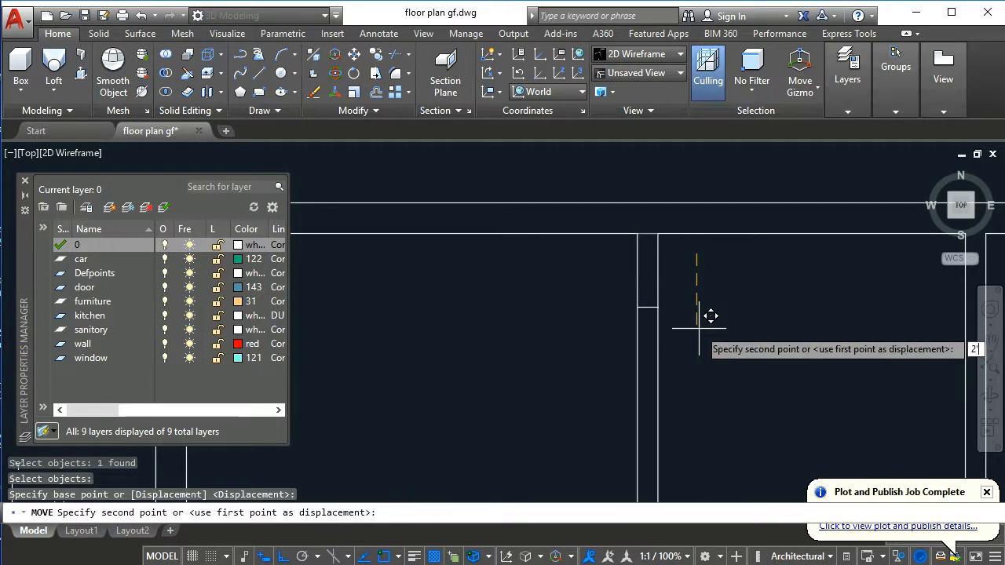
{"action": "type", "text": "'"}
{"action": "key", "text": "Return"}
{"action": "key", "text": "Return"}
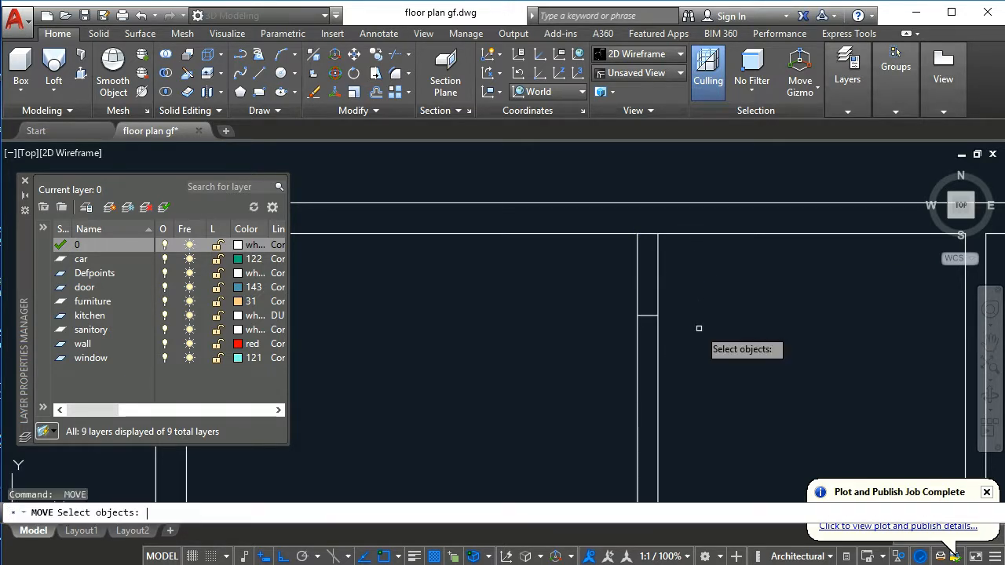
{"action": "key", "text": "Escape"}
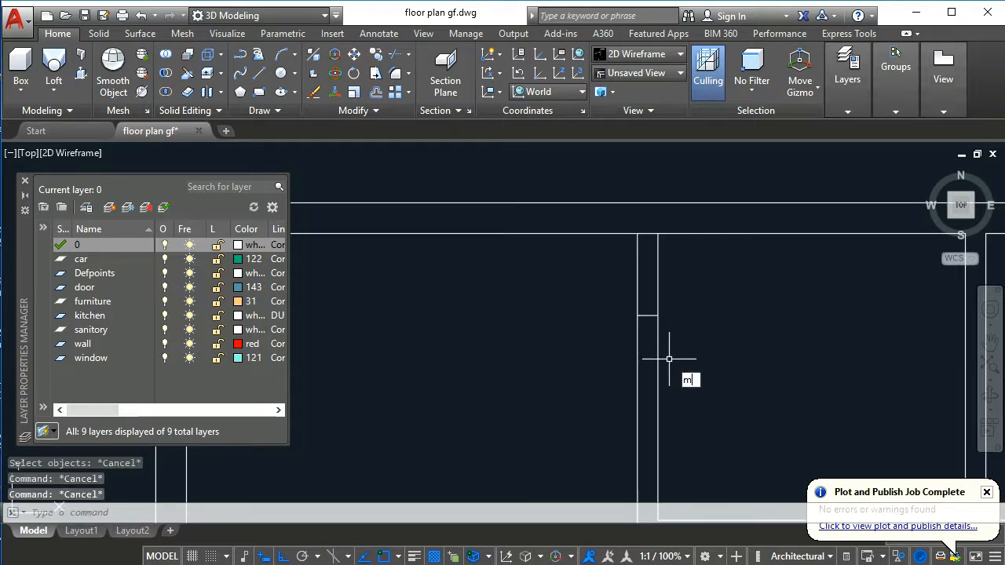
- Move the short horizontal line slightly farther down the middle wall
{"action": "key", "text": "Return"}
{"action": "left_click", "coordinate": [581, 295]}
{"action": "left_click", "coordinate": [746, 362]}
{"action": "key", "text": "Return"}
{"action": "left_click", "coordinate": [753, 308]}
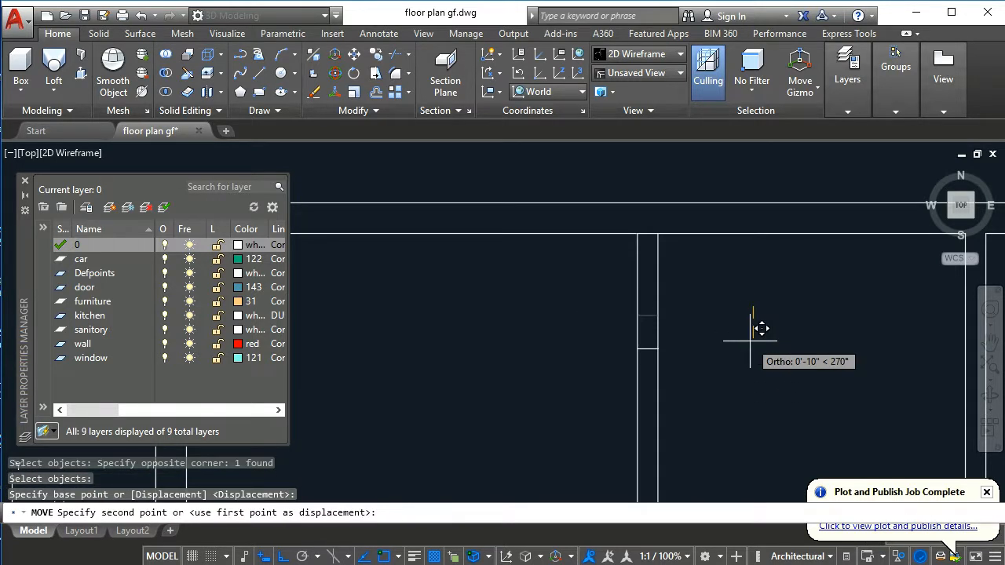
{"action": "key", "text": "Escape"}
{"action": "key", "text": "Escape"}
{"action": "key", "text": "Escape"}
{"action": "key", "text": "Escape"}
{"action": "scroll", "coordinate": [699, 345], "scroll_direction": "down", "scroll_amount": 4}
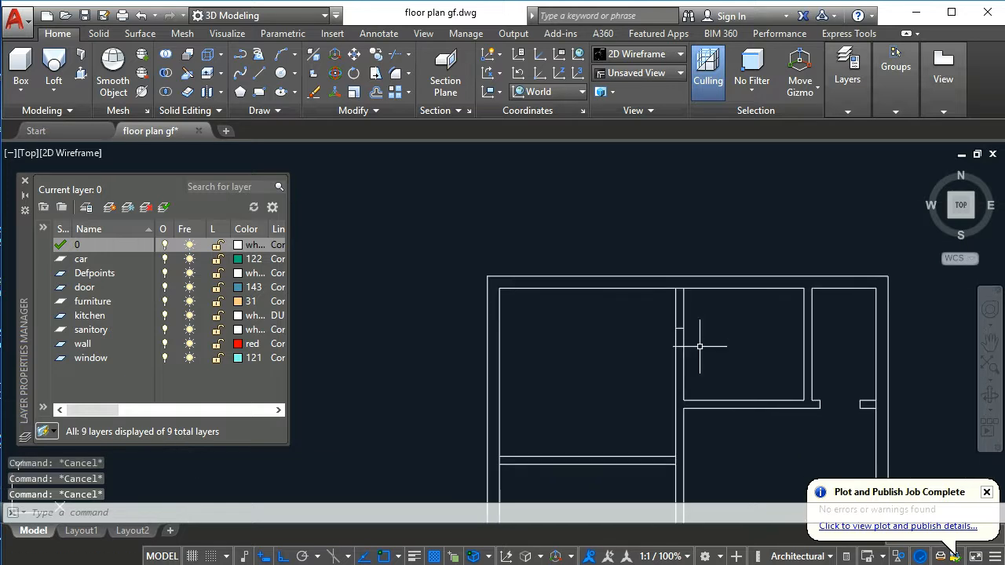
- Copy the short horizontal line down the middle wall to just above the upper right horizontal partition
{"action": "type", "text": "co"}
{"action": "key", "text": "Return"}
{"action": "scroll", "coordinate": [660, 336], "scroll_direction": "up", "scroll_amount": 2}
{"action": "left_click", "coordinate": [647, 315]}
{"action": "left_click", "coordinate": [744, 342]}
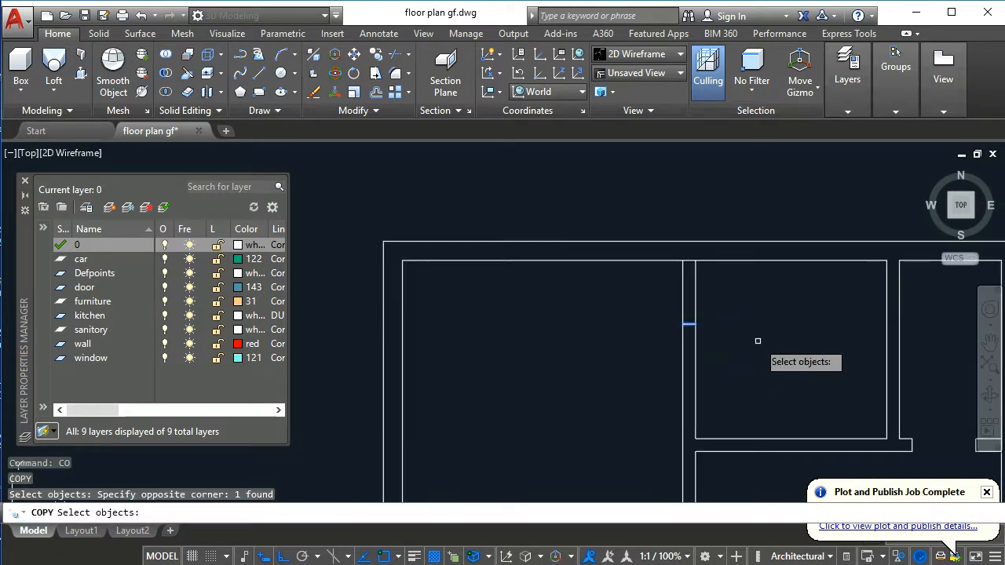
{"action": "key", "text": "Return"}
{"action": "left_click", "coordinate": [768, 308]}
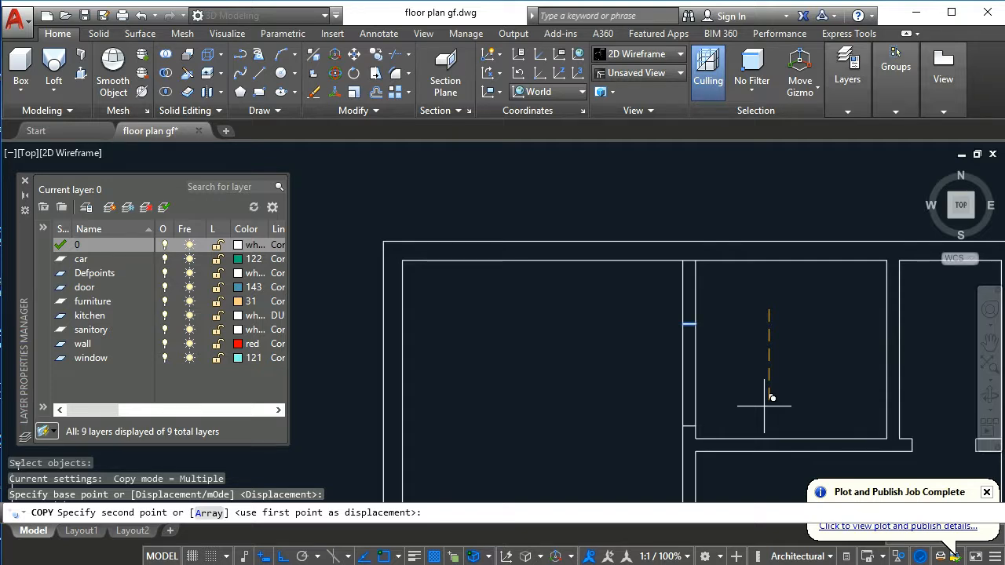
{"action": "key", "text": "Escape"}
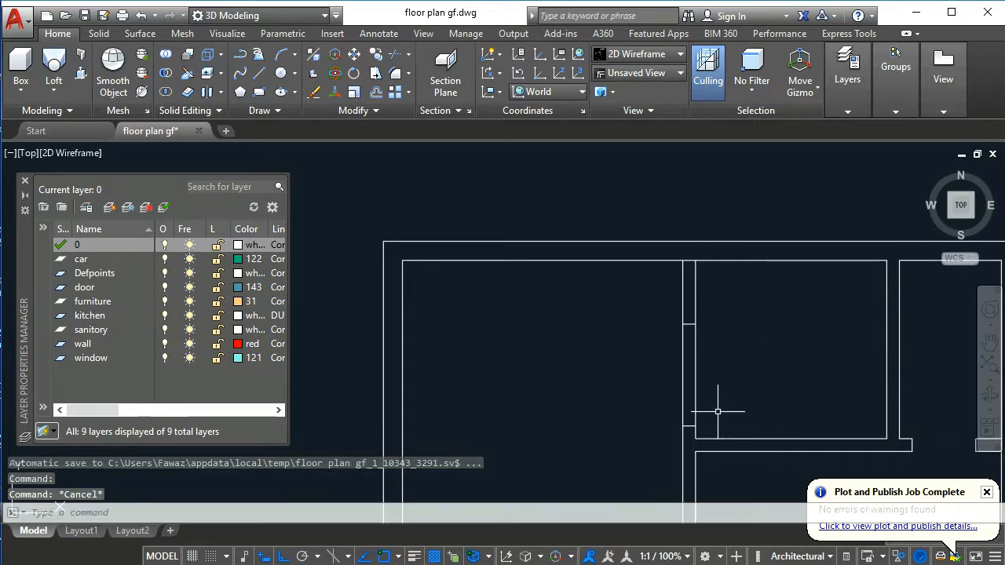
- Trim both middle wall lines between the two short horizontal lines to cut the door opening
{"action": "middle_click_drag", "start_coordinate": [716, 411], "coordinate": [678, 390]}
{"action": "key", "text": "Escape"}
{"action": "type", "text": "tr"}
{"action": "key", "text": "Return"}
{"action": "key", "text": "Return"}
{"action": "left_click", "coordinate": [689, 364]}
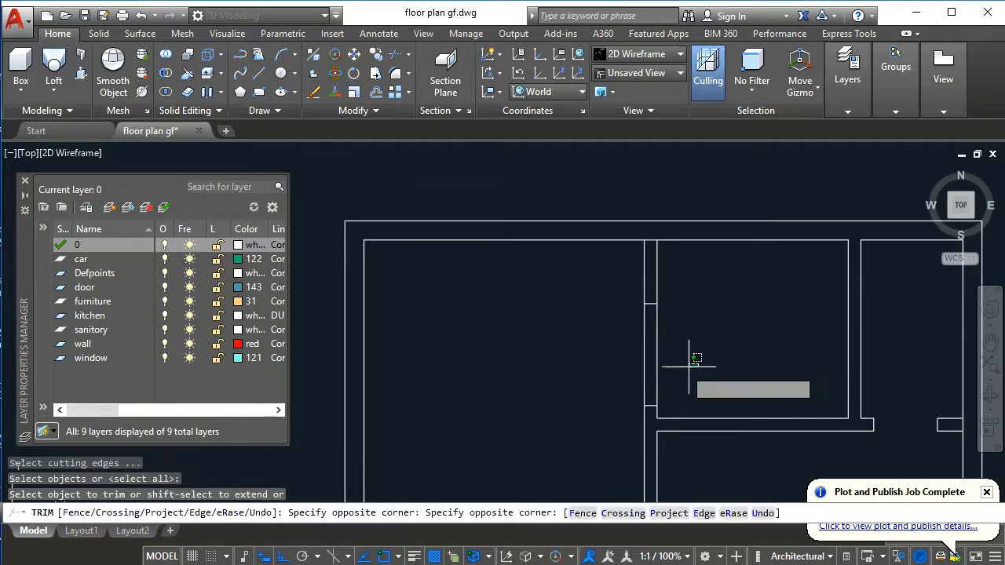
{"action": "left_click", "coordinate": [687, 365]}
{"action": "left_click", "coordinate": [592, 356]}
{"action": "left_click", "coordinate": [696, 357]}
{"action": "scroll", "coordinate": [697, 358], "scroll_direction": "down", "scroll_amount": 2}
{"action": "scroll", "coordinate": [692, 373], "scroll_direction": "up", "scroll_amount": 2}
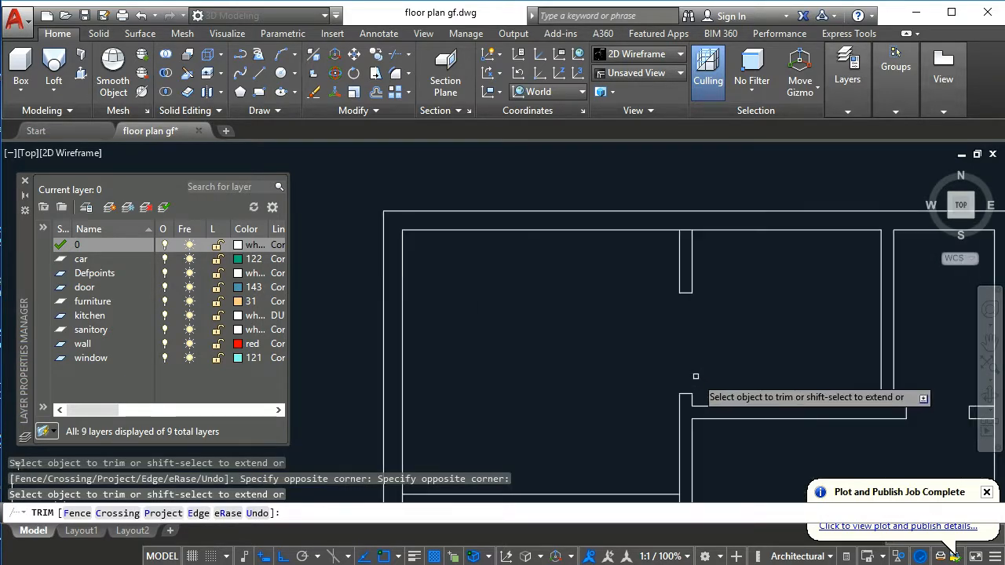
{"action": "scroll", "coordinate": [688, 375], "scroll_direction": "down", "scroll_amount": 3}
{"action": "scroll", "coordinate": [668, 369], "scroll_direction": "up", "scroll_amount": 3}
{"action": "scroll", "coordinate": [654, 357], "scroll_direction": "down", "scroll_amount": 1}
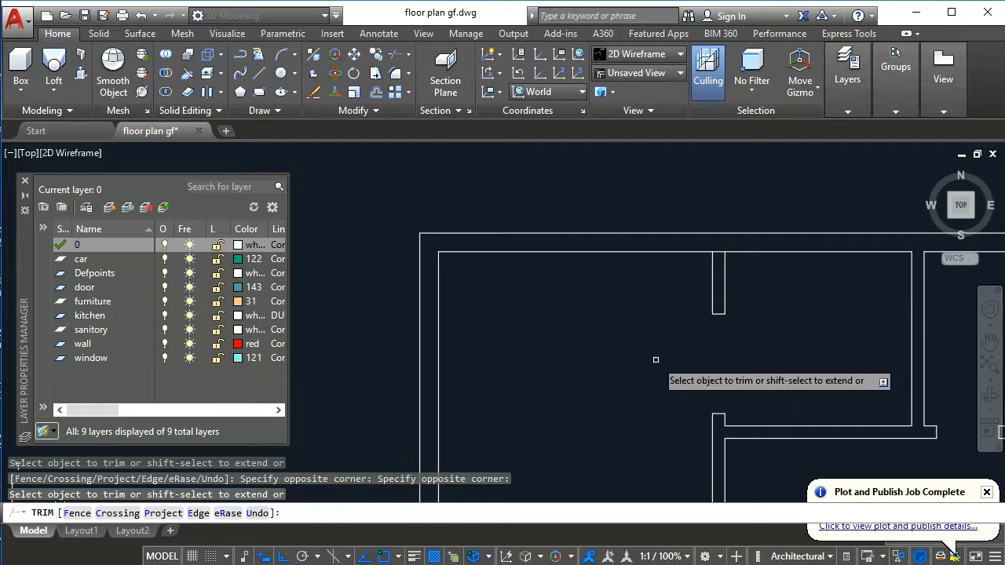
{"action": "scroll", "coordinate": [604, 314], "scroll_direction": "down", "scroll_amount": 2}
{"action": "scroll", "coordinate": [610, 412], "scroll_direction": "up", "scroll_amount": 3}
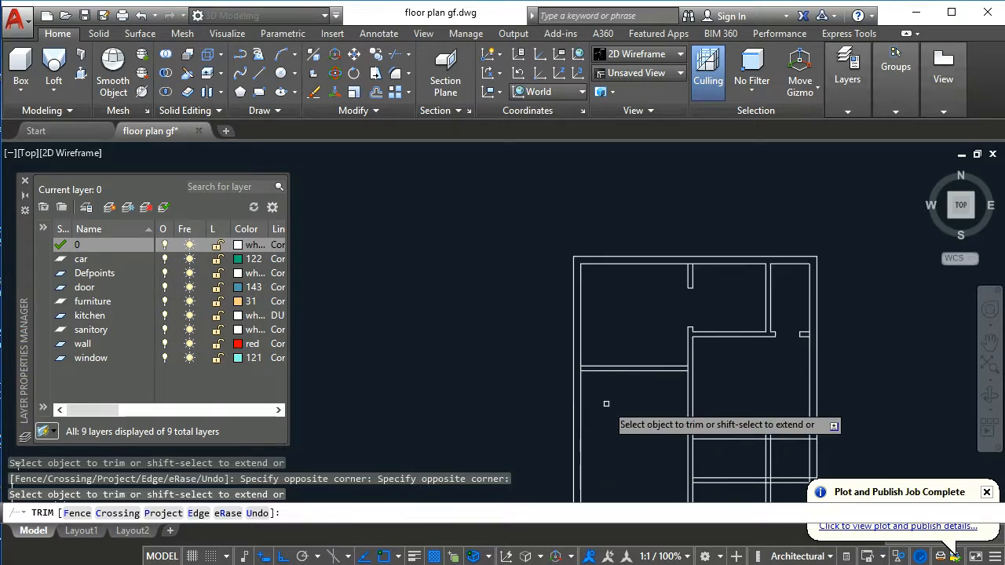
{"action": "key", "text": "Escape"}
{"action": "type", "text": "ll"}
{"action": "key", "text": "Return"}
{"action": "key", "text": "Escape"}
{"action": "key", "text": "Escape"}
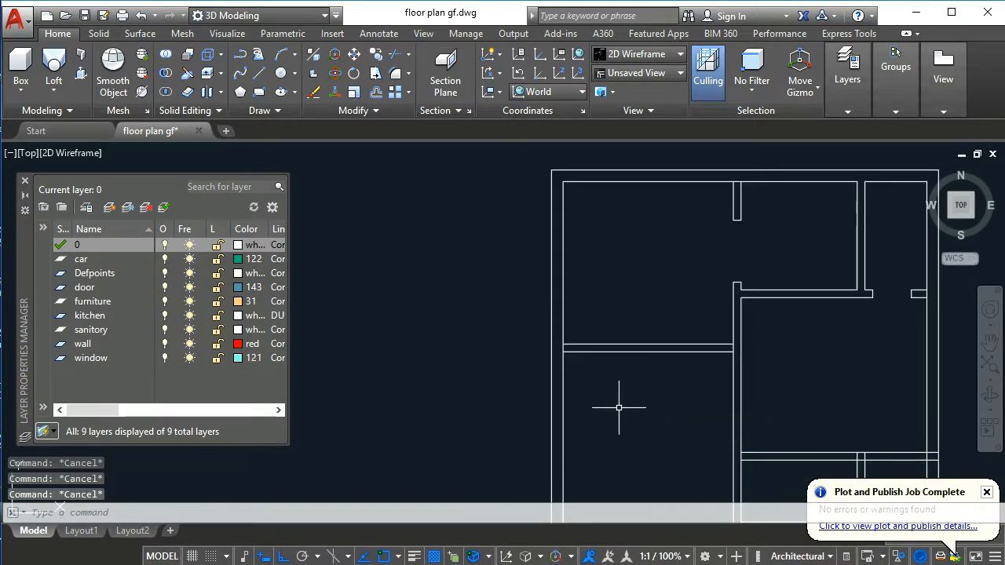
- Draw a short vertical line across the end of the left horizontal partition, where it meets the middle wall
{"action": "type", "text": "l"}
{"action": "key", "text": "Return"}
{"action": "scroll", "coordinate": [722, 351], "scroll_direction": "up", "scroll_amount": 2}
{"action": "left_click", "coordinate": [746, 333]}
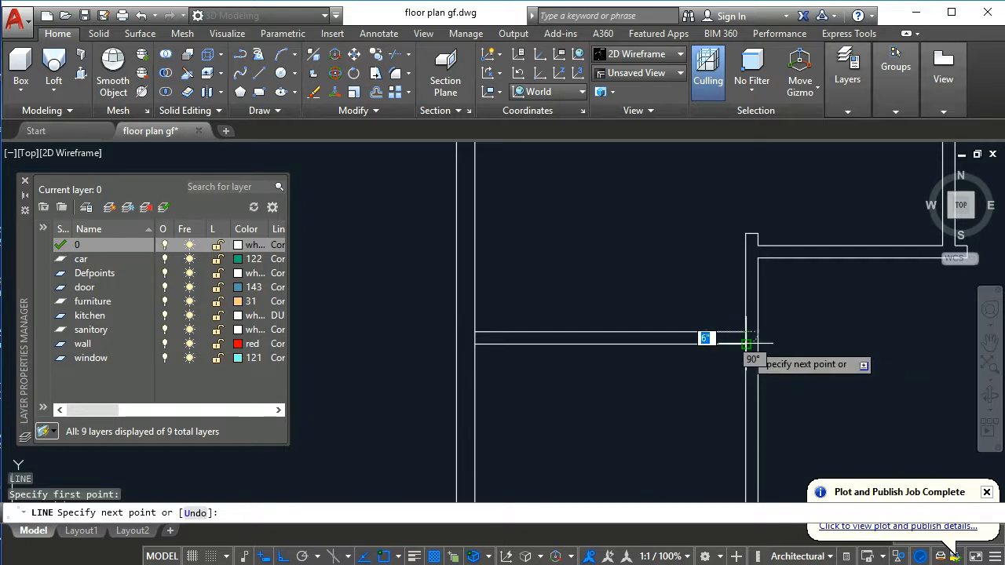
{"action": "left_click", "coordinate": [746, 344]}
{"action": "key", "text": "Return"}
{"action": "key", "text": "Escape"}
- Move the short vertical line 2' left along the horizontal partition
{"action": "scroll", "coordinate": [756, 338], "scroll_direction": "up", "scroll_amount": 4}
{"action": "type", "text": "m"}
{"action": "key", "text": "Return"}
{"action": "left_click", "coordinate": [695, 291]}
{"action": "left_click", "coordinate": [747, 378]}
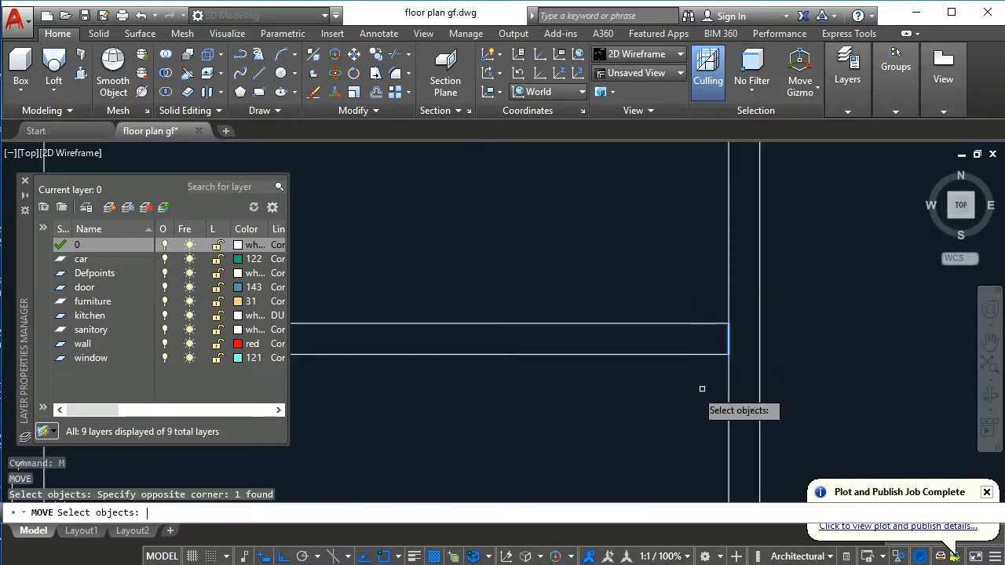
{"action": "key", "text": "Return"}
{"action": "left_click", "coordinate": [673, 391]}
{"action": "type", "text": "2"}
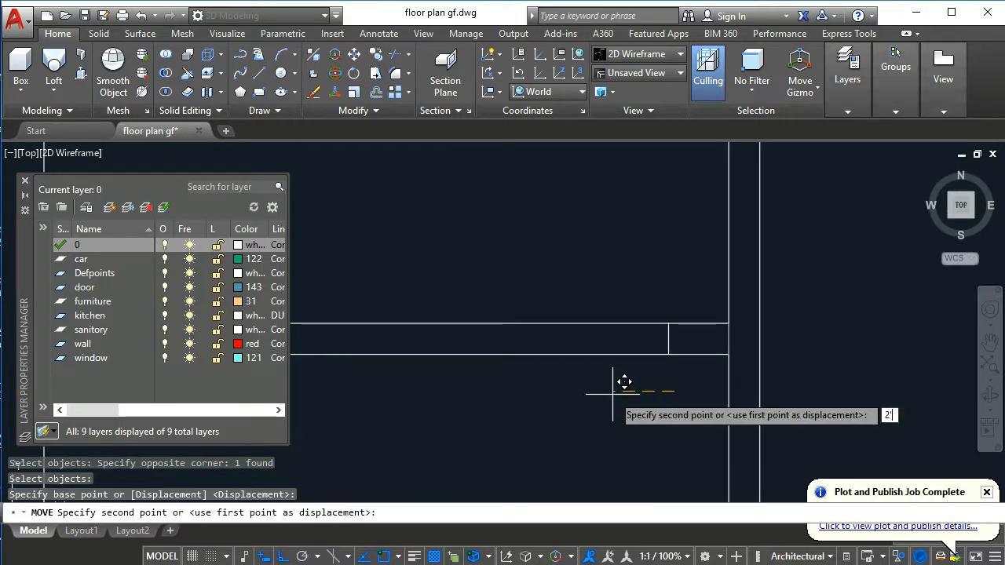
{"action": "type", "text": "'"}
{"action": "key", "text": "Return"}
{"action": "key", "text": "Escape"}
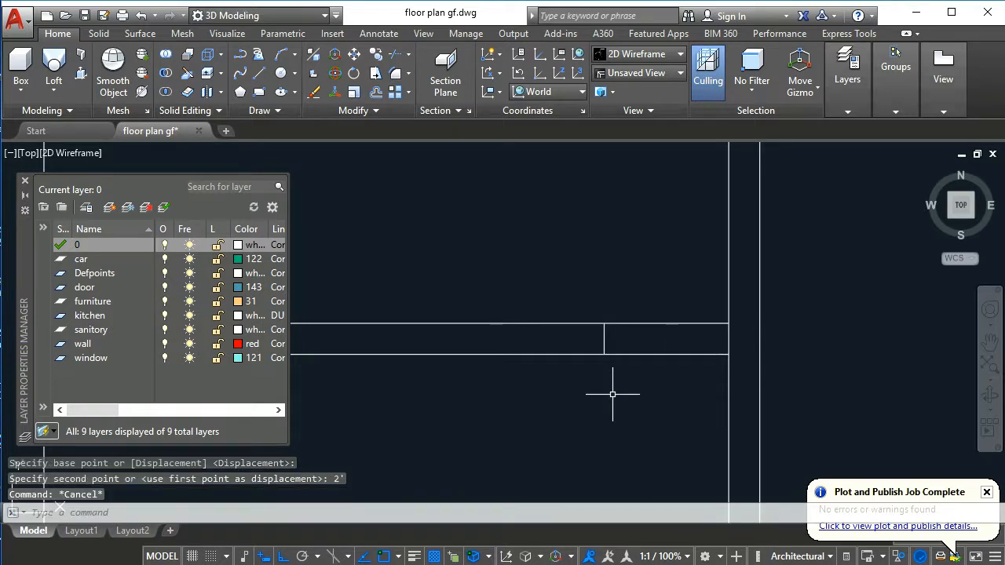
- Copy the short vertical line to a point partway along the left horizontal partition and again 4' to the left of the original
{"action": "type", "text": "ct o"}
{"action": "key", "text": "Return"}
{"action": "double_click", "coordinate": [570, 278]}
{"action": "left_click", "coordinate": [616, 393]}
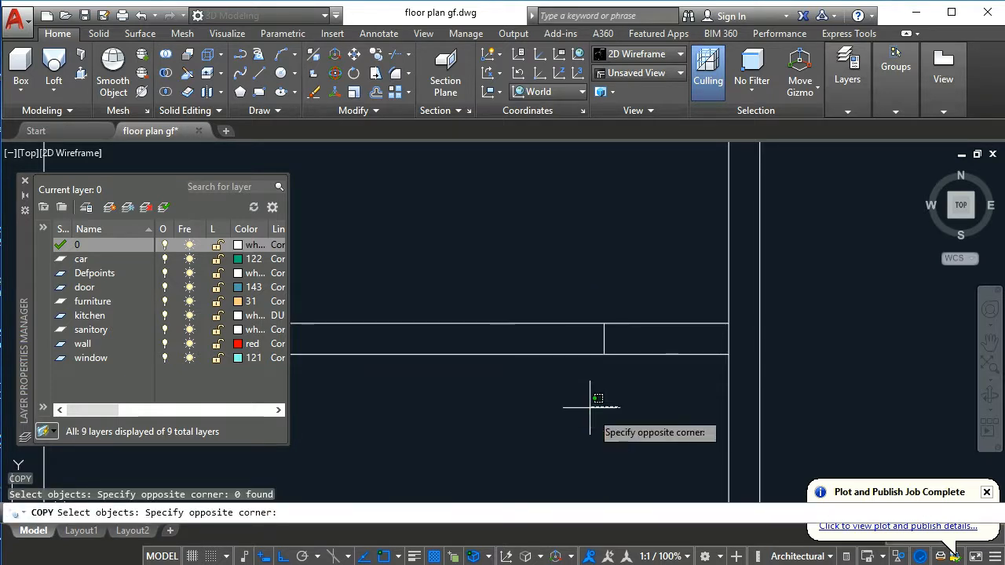
{"action": "left_click", "coordinate": [589, 406]}
{"action": "left_click", "coordinate": [565, 292]}
{"action": "left_click", "coordinate": [632, 427]}
{"action": "scroll", "coordinate": [560, 397], "scroll_direction": "down", "scroll_amount": 5}
{"action": "middle_click_drag", "start_coordinate": [565, 407], "coordinate": [675, 370]}
{"action": "key", "text": "Return"}
{"action": "left_click", "coordinate": [681, 375]}
{"action": "left_click", "coordinate": [650, 378]}
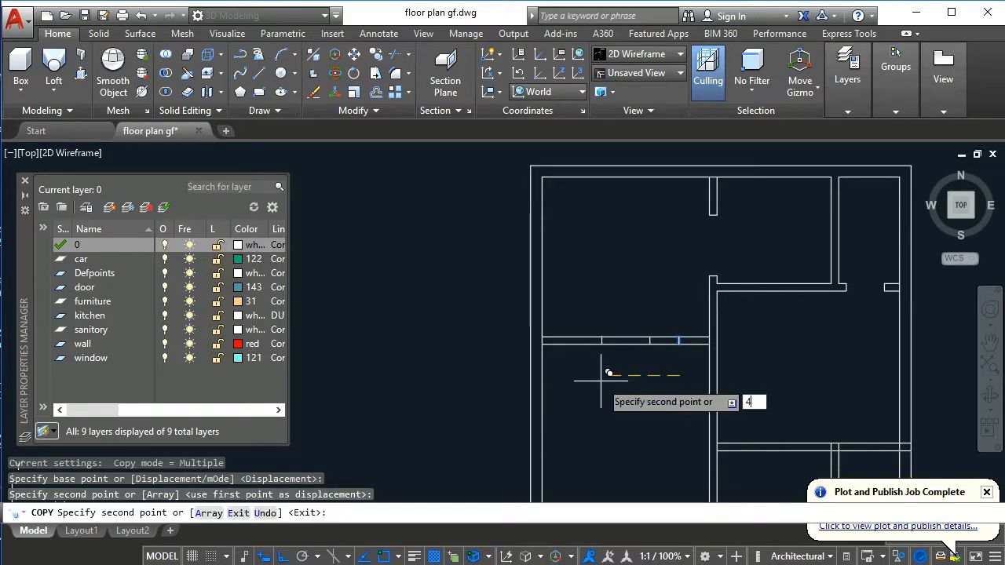
{"action": "key", "text": "Return"}
{"action": "key", "text": "Escape"}
{"action": "key", "text": "Escape"}
- Trim both lines of the left horizontal partition between the outermost short vertical lines to cut the door opening
{"action": "type", "text": "tr"}
{"action": "key", "text": "Return"}
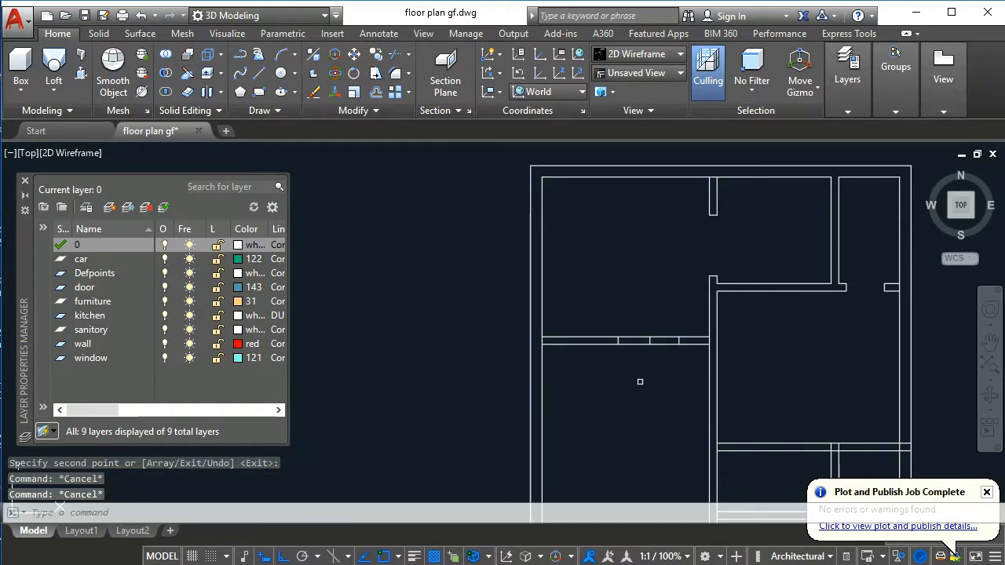
{"action": "key", "text": "Return"}
{"action": "scroll", "coordinate": [625, 348], "scroll_direction": "up", "scroll_amount": 5}
{"action": "left_click", "coordinate": [624, 348]}
{"action": "left_click", "coordinate": [623, 279]}
{"action": "left_click", "coordinate": [768, 271]}
{"action": "left_click", "coordinate": [765, 413]}
{"action": "key", "text": "Escape"}
- Erase the leftover short vertical line inside the new door opening of the left horizontal partition
{"action": "type", "text": "e"}
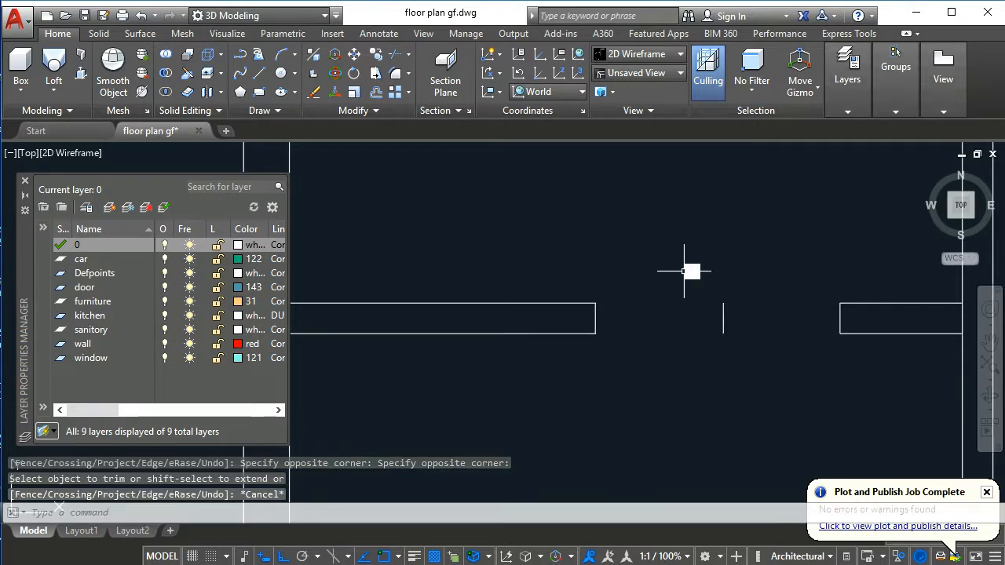
{"action": "key", "text": "Return"}
{"action": "left_click", "coordinate": [684, 271]}
{"action": "key", "text": "Return"}
{"action": "scroll", "coordinate": [739, 388], "scroll_direction": "down", "scroll_amount": 5}
{"action": "scroll", "coordinate": [576, 301], "scroll_direction": "up", "scroll_amount": 1}
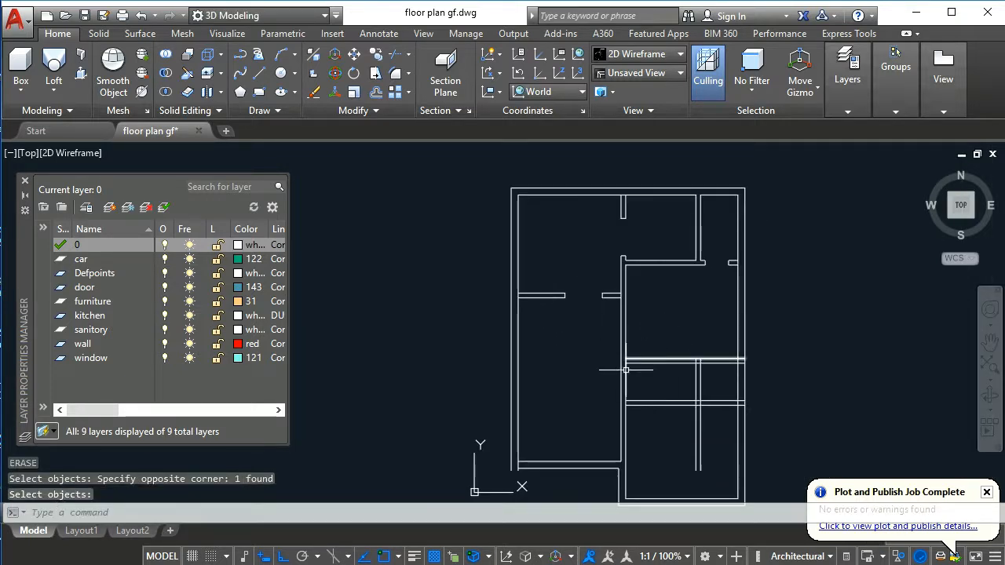
{"action": "key", "text": "Escape"}
{"action": "key", "text": "Escape"}
{"action": "key", "text": "Escape"}
- Dimension the horizontal distance from the lower vertical partition's right line to the inner face of the right outer wall
{"action": "middle_click_drag", "start_coordinate": [614, 363], "coordinate": [588, 298]}
{"action": "scroll", "coordinate": [631, 321], "scroll_direction": "up", "scroll_amount": 2}
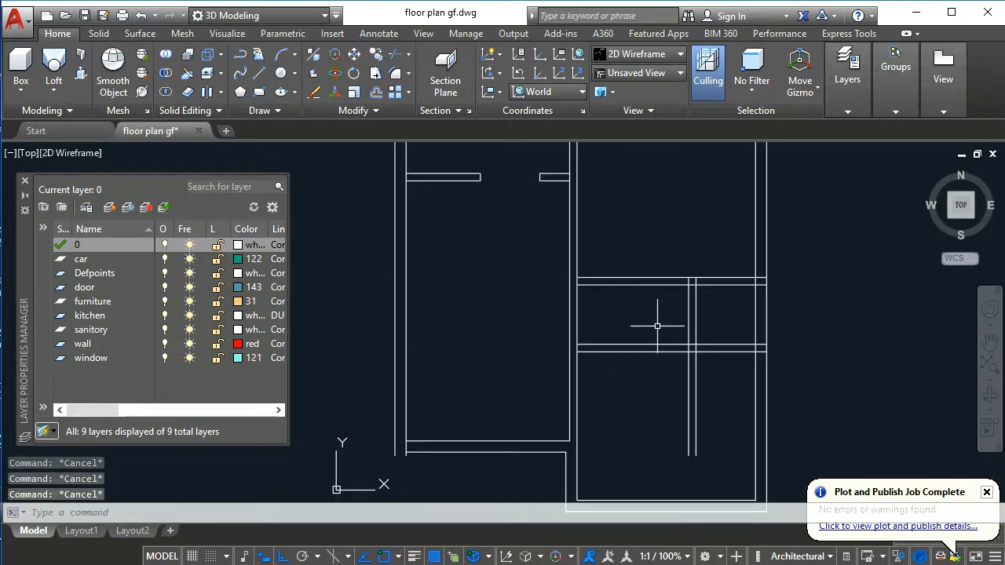
{"action": "middle_click_drag", "start_coordinate": [657, 327], "coordinate": [640, 320]}
{"action": "type", "text": "dli"}
{"action": "key", "text": "Return"}
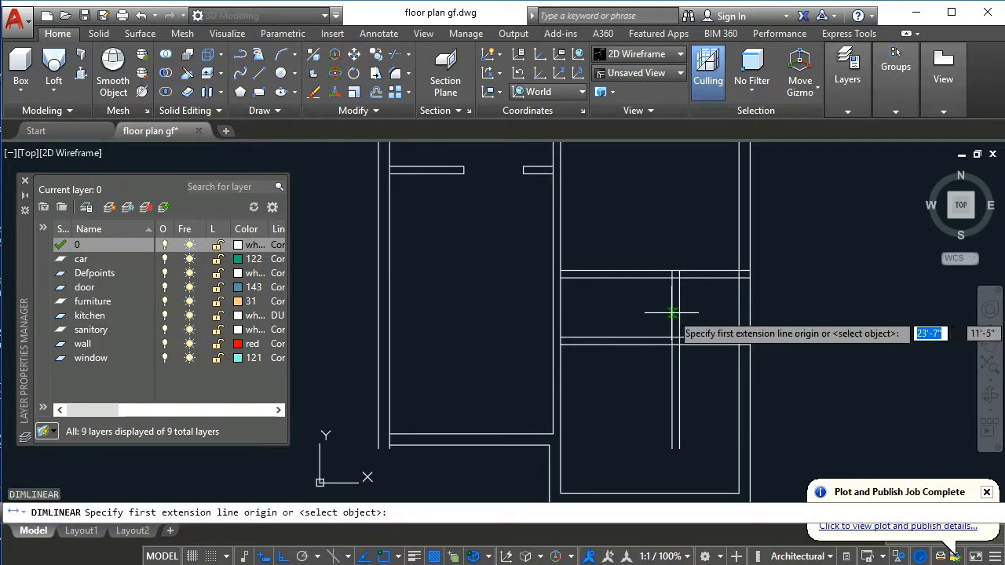
{"action": "left_click", "coordinate": [678, 316]}
{"action": "left_click", "coordinate": [738, 316]}
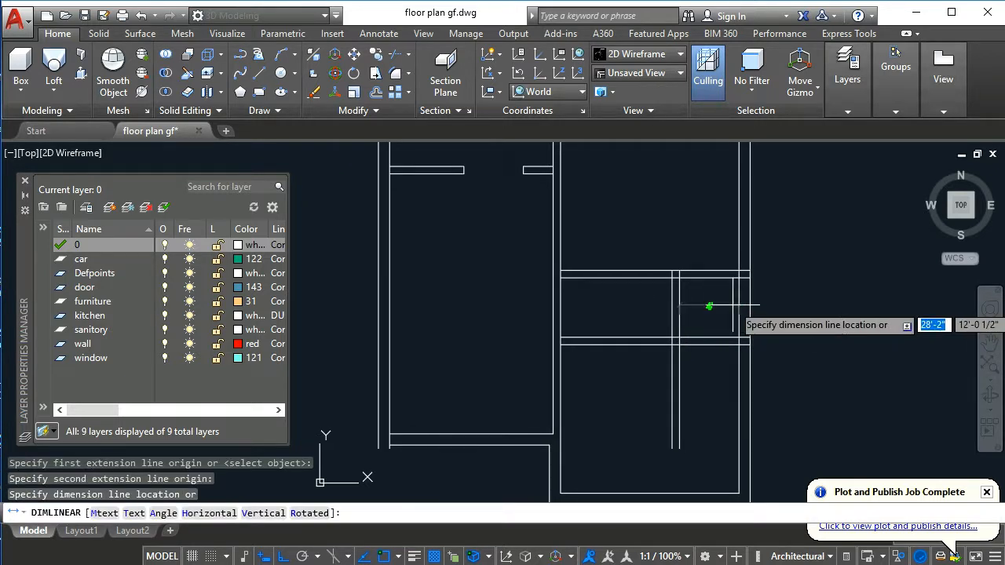
{"action": "scroll", "coordinate": [713, 306], "scroll_direction": "up", "scroll_amount": 4}
{"action": "left_click", "coordinate": [650, 320]}
{"action": "key", "text": "Escape"}
- Move both lines of the lower vertical partition 3' to the left
{"action": "type", "text": "m"}
{"action": "key", "text": "Return"}
{"action": "left_click", "coordinate": [629, 278]}
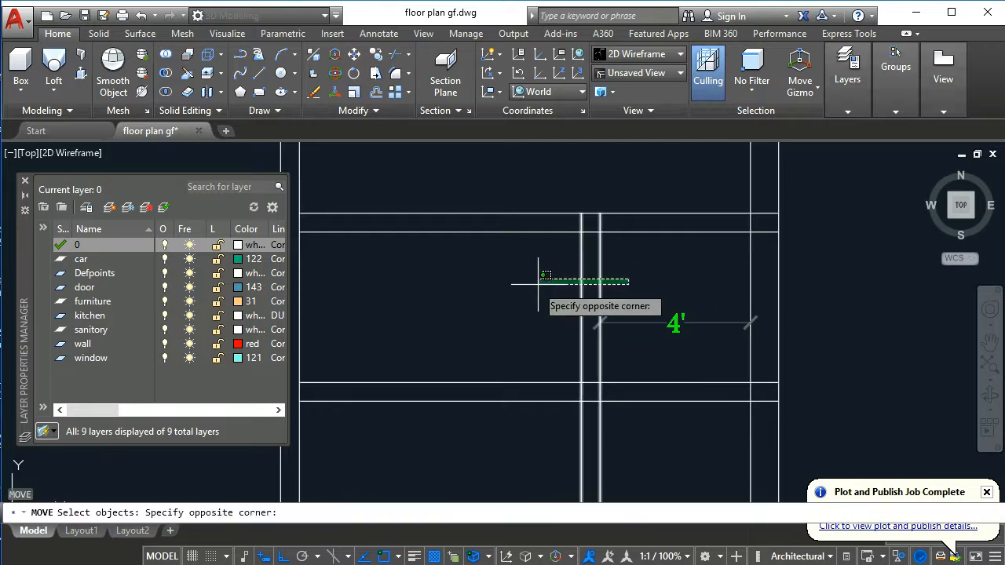
{"action": "left_click", "coordinate": [539, 283]}
{"action": "key", "text": "Return"}
{"action": "left_click", "coordinate": [541, 293]}
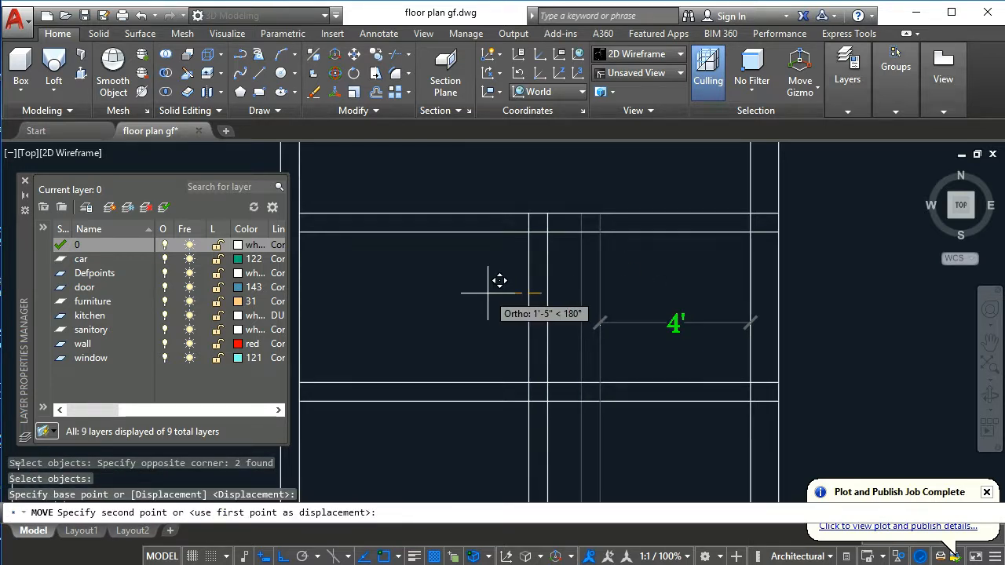
{"action": "type", "text": "3'"}
{"action": "key", "text": "Return"}
{"action": "key", "text": "Escape"}
{"action": "key", "text": "Escape"}
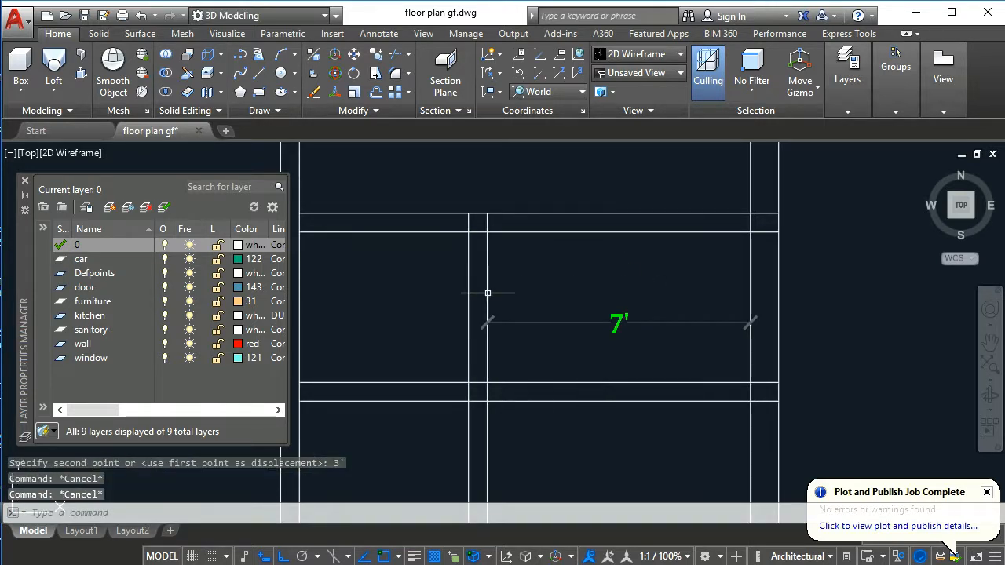
- Trim the vertical partition lines below the lower horizontal partition, using that partition's bottom line as the cutting edge
{"action": "type", "text": "tr"}
{"action": "key", "text": "Return"}
{"action": "left_click", "coordinate": [534, 401]}
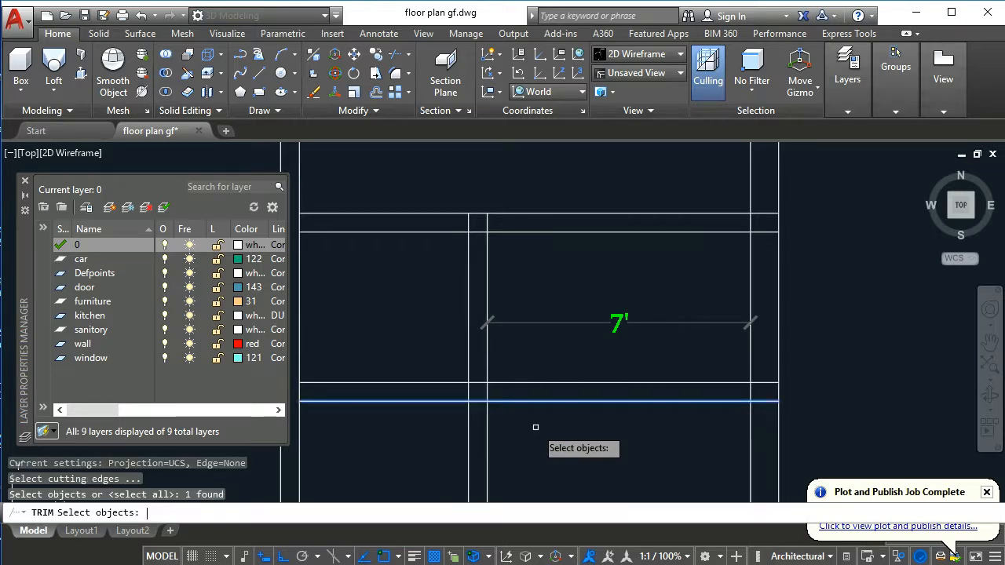
{"action": "key", "text": "Return"}
{"action": "left_click", "coordinate": [408, 435]}
{"action": "key", "text": "Return"}
{"action": "scroll", "coordinate": [523, 418], "scroll_direction": "down", "scroll_amount": 2}
{"action": "middle_click_drag", "start_coordinate": [527, 413], "coordinate": [638, 351]}
{"action": "key", "text": "Escape"}
{"action": "key", "text": "Escape"}
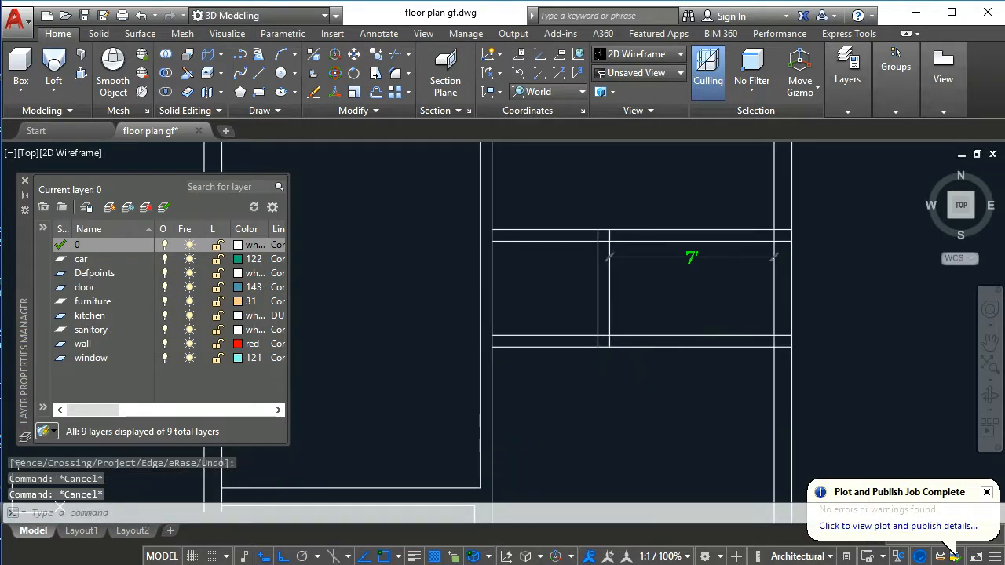
- Erase the linear dimension between the vertical partition and the right outer wall
{"action": "type", "text": "e"}
{"action": "key", "text": "Return"}
{"action": "left_click", "coordinate": [668, 253]}
{"action": "key", "text": "Return"}
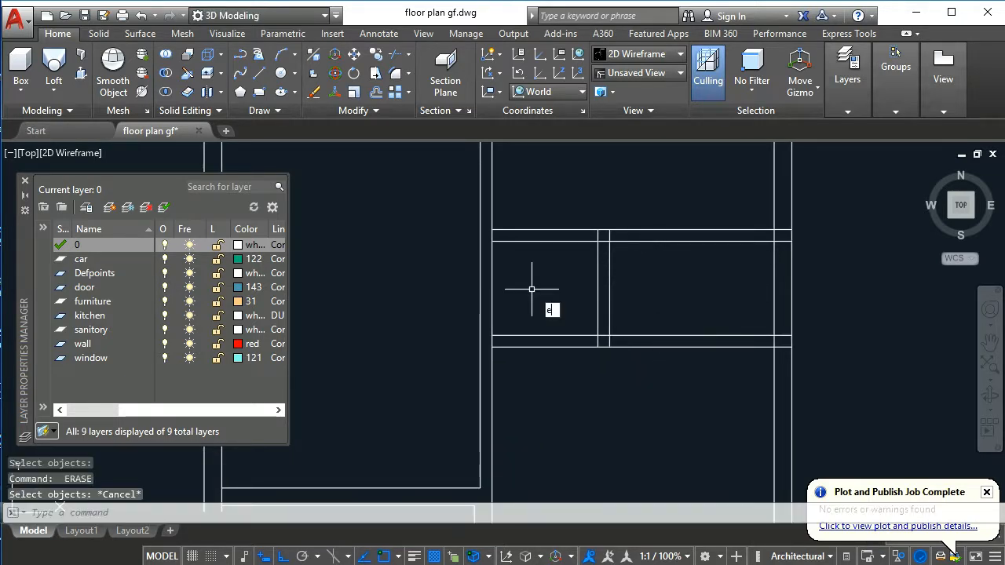
- Extend the facing lines of the two lower right horizontal partitions to the left line of the middle wall
{"action": "type", "text": "ex"}
{"action": "key", "text": "Return"}
{"action": "key", "text": "Return"}
{"action": "left_click", "coordinate": [514, 338]}
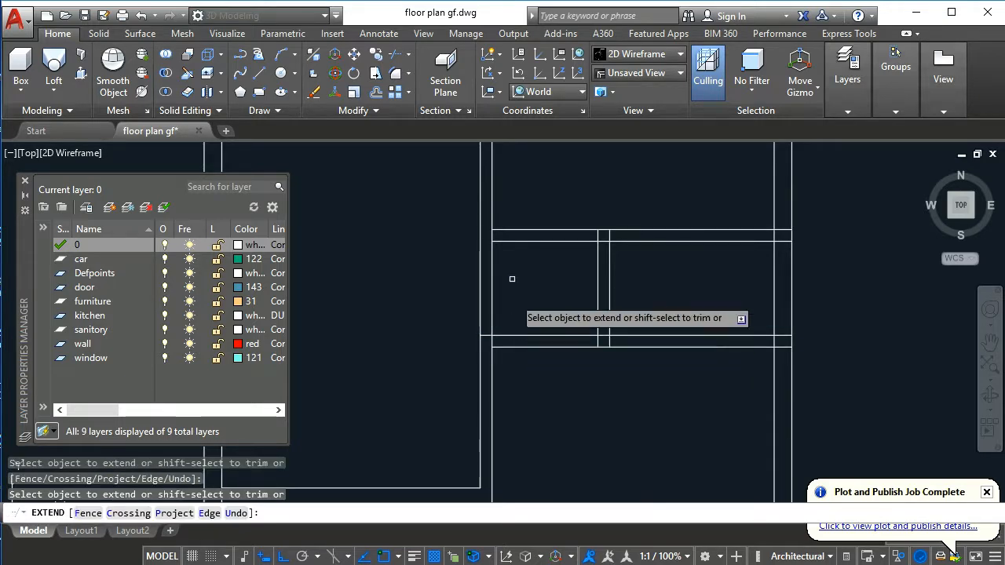
{"action": "key", "text": "Return"}
{"action": "key", "text": "Escape"}
- Trim both middle wall lines between the two extended partition lines to open the passage
{"action": "type", "text": "tr"}
{"action": "key", "text": "Return"}
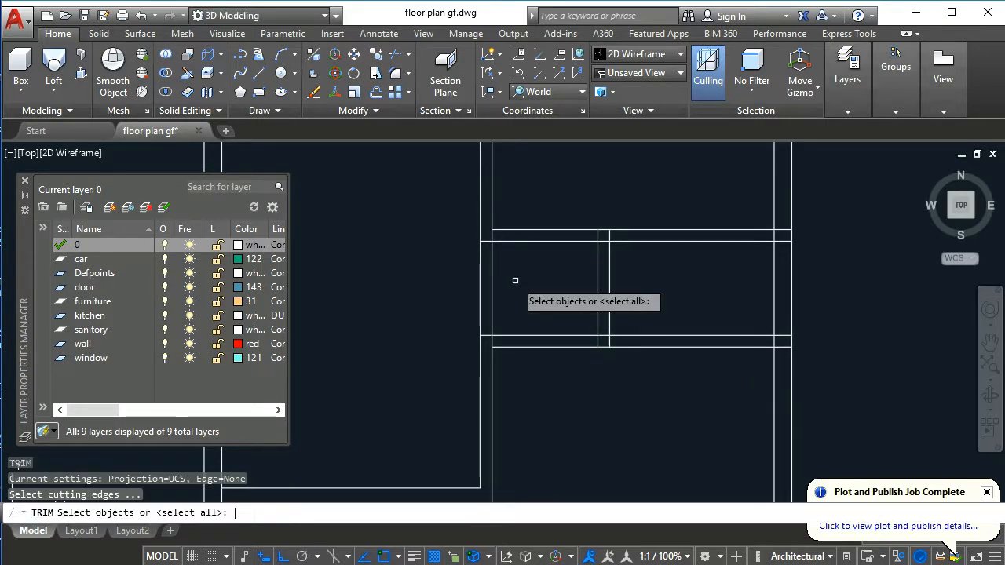
{"action": "key", "text": "Return"}
{"action": "left_click", "coordinate": [514, 281]}
{"action": "left_click", "coordinate": [439, 275]}
{"action": "key", "text": "Return"}
{"action": "key", "text": "Escape"}
{"action": "key", "text": "Escape"}
- Trim the overlapping lines where the short vertical partition joins the upper horizontal partition
{"action": "type", "text": "tr"}
{"action": "key", "text": "Return"}
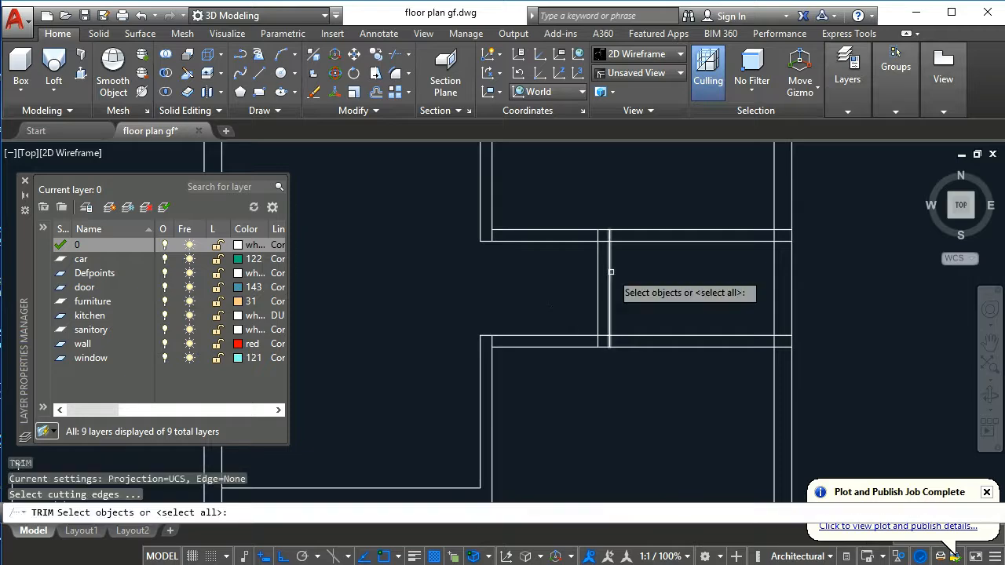
{"action": "key", "text": "Return"}
{"action": "scroll", "coordinate": [612, 237], "scroll_direction": "up", "scroll_amount": 4}
{"action": "left_click", "coordinate": [619, 232]}
{"action": "left_click", "coordinate": [528, 226]}
{"action": "left_click", "coordinate": [592, 229]}
{"action": "left_click", "coordinate": [584, 258]}
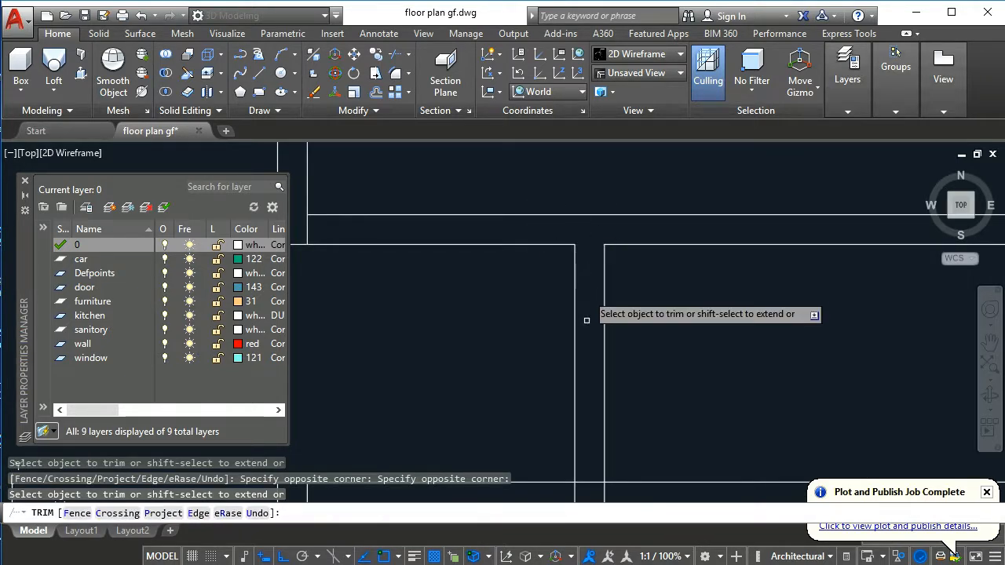
- Trim the overlapping lines at the vertical partition's lower junction and the leftover middle wall segment at the lower partition's left corner
{"action": "scroll", "coordinate": [588, 314], "scroll_direction": "down", "scroll_amount": 4}
{"action": "scroll", "coordinate": [597, 392], "scroll_direction": "up", "scroll_amount": 4}
{"action": "left_click", "coordinate": [613, 339]}
{"action": "left_click", "coordinate": [530, 340]}
{"action": "left_click", "coordinate": [580, 321]}
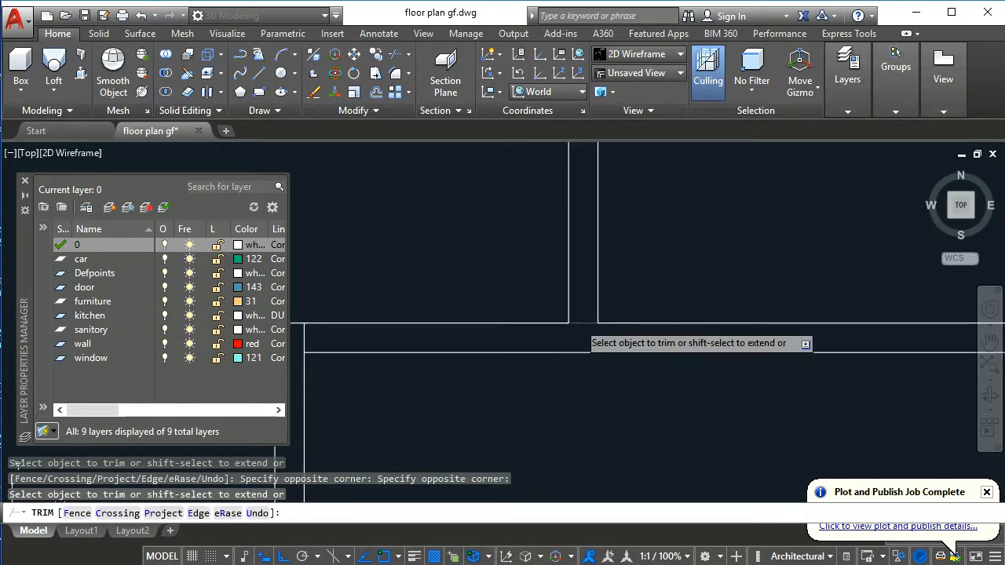
{"action": "middle_click_drag", "start_coordinate": [446, 334], "coordinate": [676, 352]}
{"action": "left_click", "coordinate": [576, 311]}
{"action": "left_click", "coordinate": [520, 310]}
{"action": "scroll", "coordinate": [709, 306], "scroll_direction": "down", "scroll_amount": 4}
{"action": "key", "text": "Escape"}
{"action": "key", "text": "Escape"}
- Draw a short vertical line across the lower horizontal partition, in line with the vertical partition's right line
{"action": "type", "text": "l"}
{"action": "key", "text": "Return"}
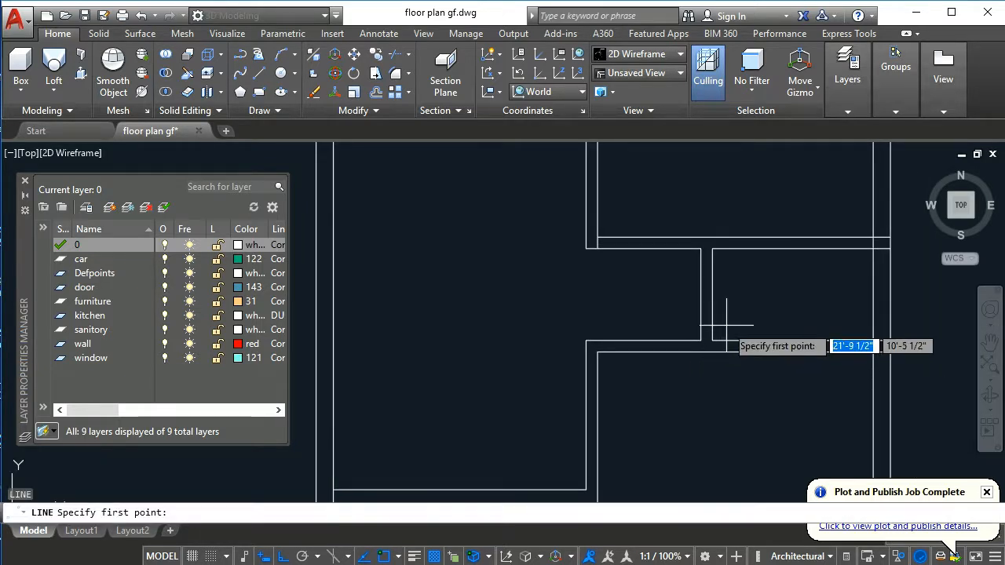
{"action": "scroll", "coordinate": [713, 341], "scroll_direction": "up", "scroll_amount": 3}
{"action": "double_click", "coordinate": [683, 384]}
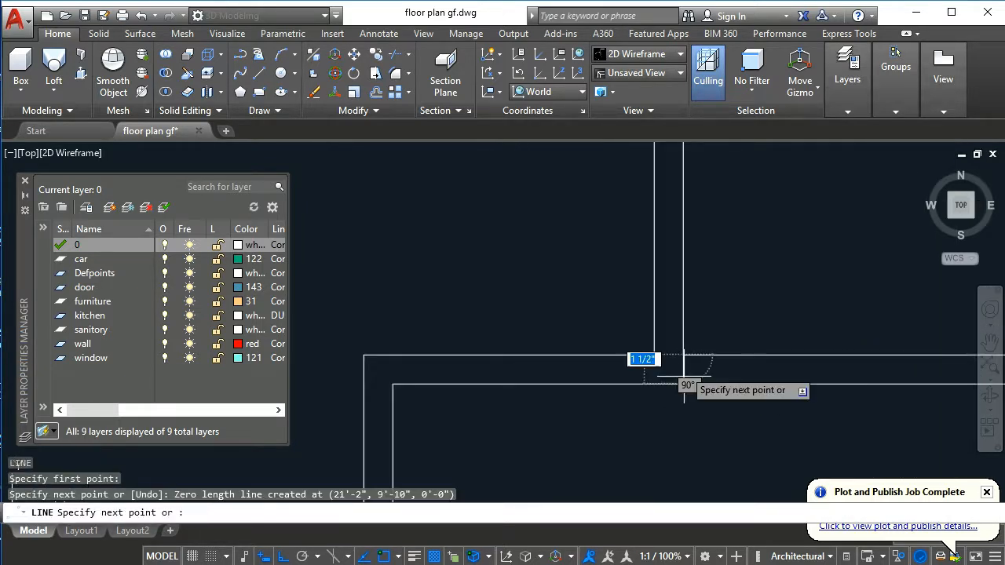
{"action": "left_click", "coordinate": [682, 383]}
{"action": "key", "text": "Escape"}
- Move the short vertical line 6" right along the lower horizontal partition
{"action": "type", "text": "m"}
{"action": "key", "text": "Return"}
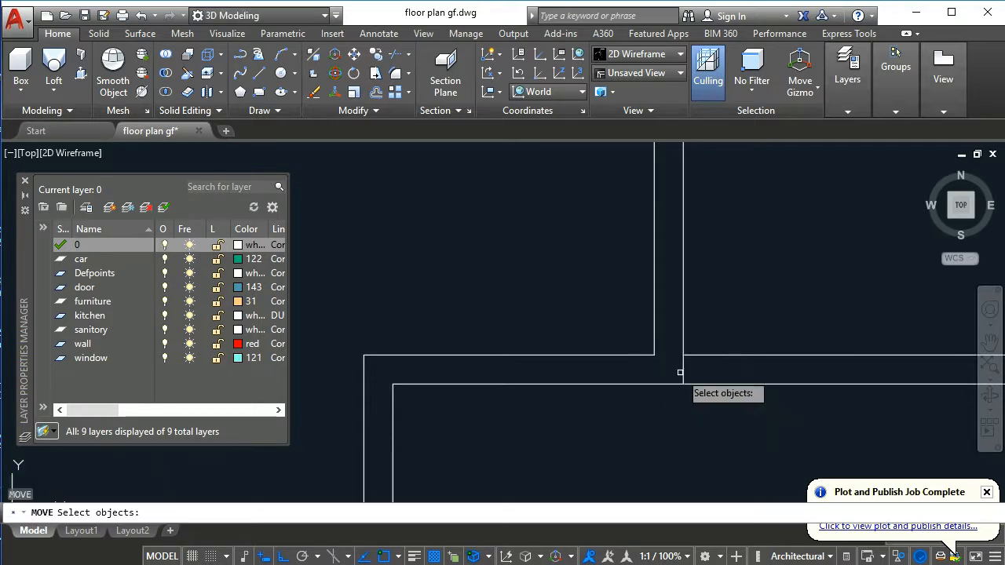
{"action": "left_click", "coordinate": [681, 369]}
{"action": "key", "text": "Return"}
{"action": "left_click", "coordinate": [669, 418]}
{"action": "type", "text": "6"}
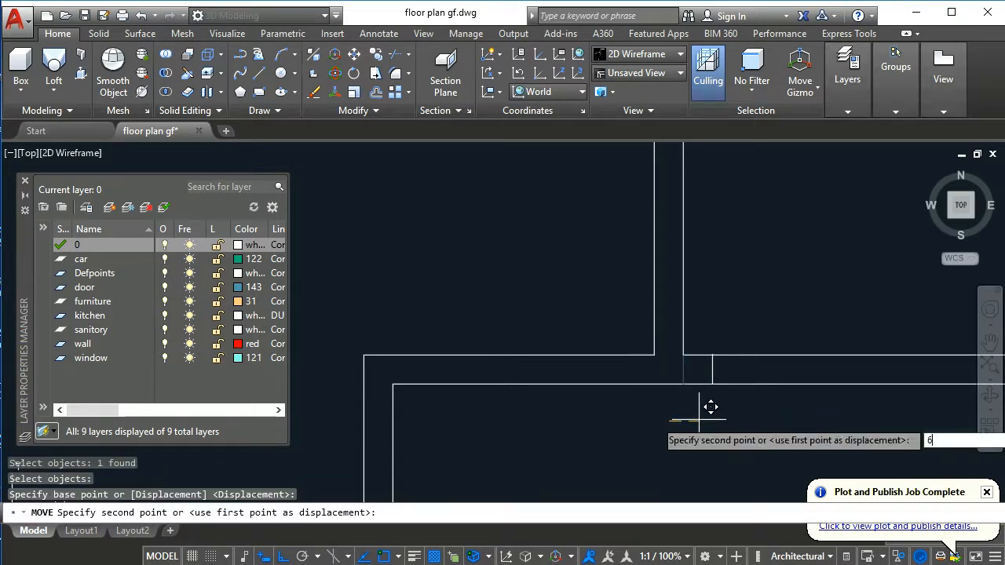
{"action": "key", "text": "Return"}
{"action": "key", "text": "Return"}
{"action": "scroll", "coordinate": [698, 419], "scroll_direction": "down", "scroll_amount": 2}
{"action": "key", "text": "Escape"}
- Copy the short vertical line 30" right along the lower horizontal partition
{"action": "type", "text": "c"}
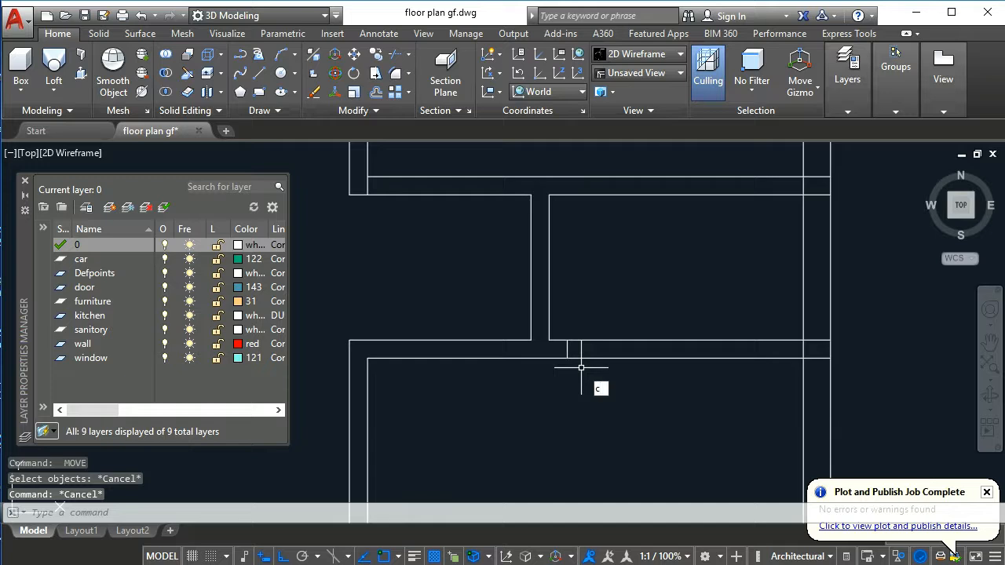
{"action": "type", "text": "o"}
{"action": "key", "text": "Return"}
{"action": "left_click", "coordinate": [563, 321]}
{"action": "left_click", "coordinate": [593, 406]}
{"action": "key", "text": "Return"}
{"action": "left_click", "coordinate": [562, 408]}
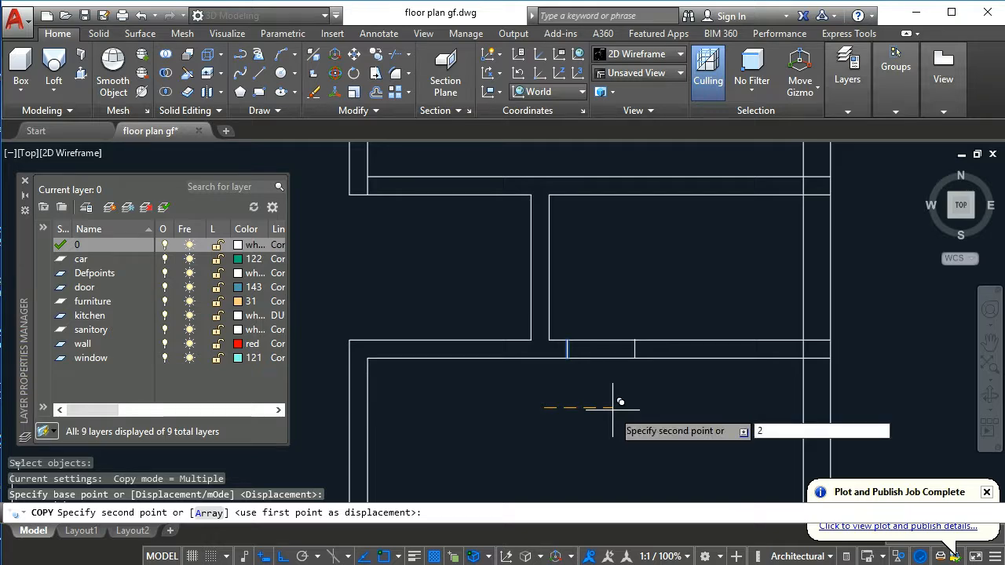
{"action": "type", "text": "30"}
{"action": "key", "text": "Return"}
{"action": "key", "text": "Escape"}
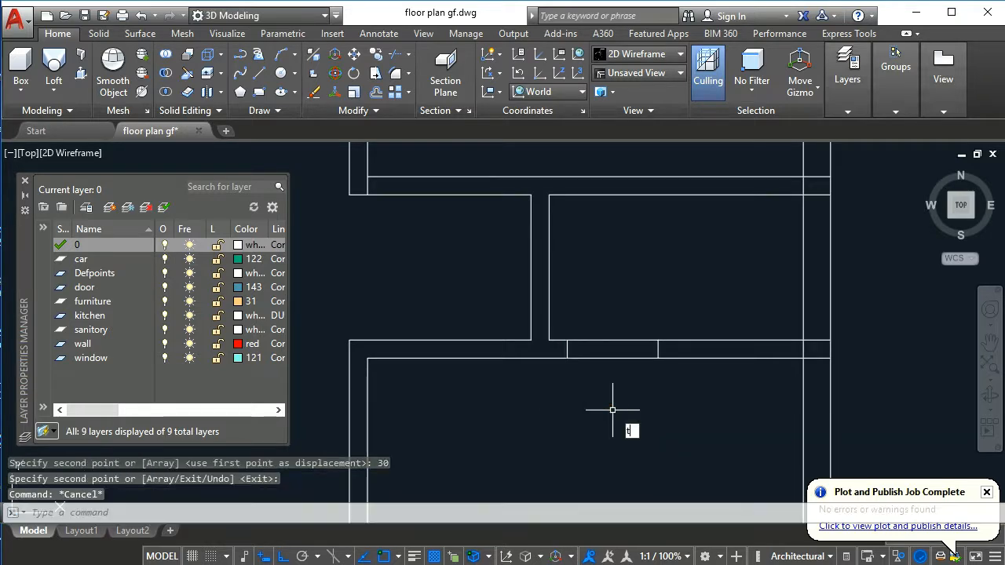
- Trim both lower horizontal partition lines between the two short vertical lines to cut the door opening
{"action": "type", "text": "tr"}
{"action": "key", "text": "Return"}
{"action": "left_click_drag", "start_coordinate": [612, 409], "coordinate": [606, 316]}
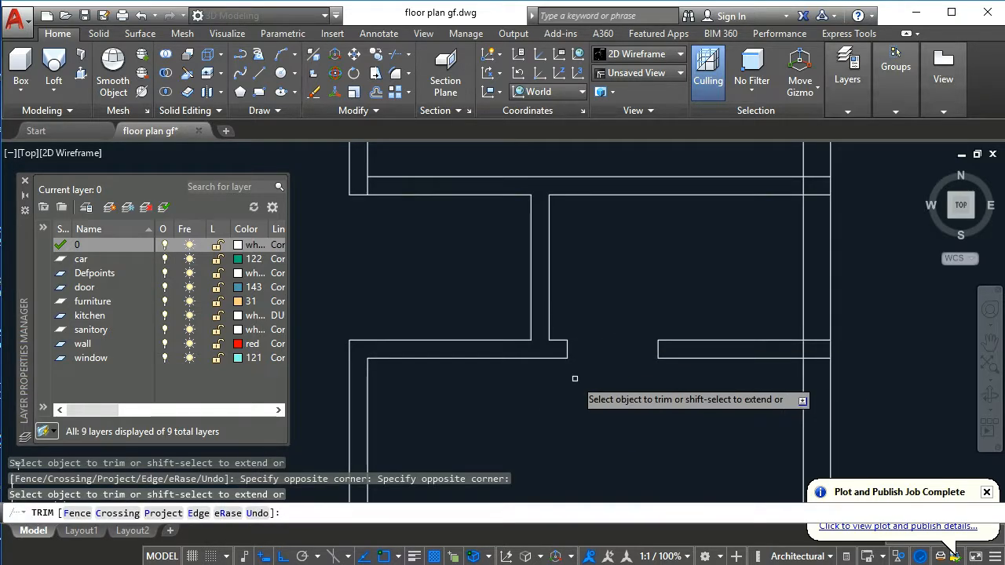
{"action": "scroll", "coordinate": [589, 325], "scroll_direction": "down", "scroll_amount": 4}
{"action": "middle_click_drag", "start_coordinate": [591, 324], "coordinate": [583, 361]}
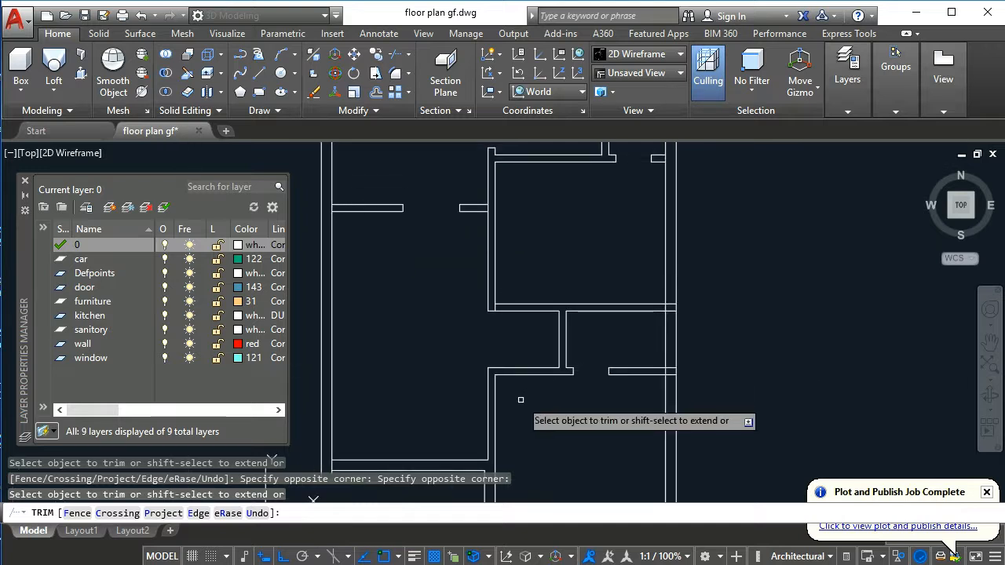
- Draw a short vertical line across the lower horizontal partition near its left end, in line with the vertical partition's inner line
{"action": "mouse_move", "coordinate": [504, 403]}
{"action": "middle_mouse_down"}
{"action": "mouse_move", "coordinate": [530, 376]}
{"action": "mouse_move", "coordinate": [560, 370]}
{"action": "middle_mouse_up"}
{"action": "scroll", "coordinate": [559, 370], "scroll_direction": "up", "scroll_amount": 4}
{"action": "key", "text": "Escape"}
{"action": "key", "text": "Escape"}
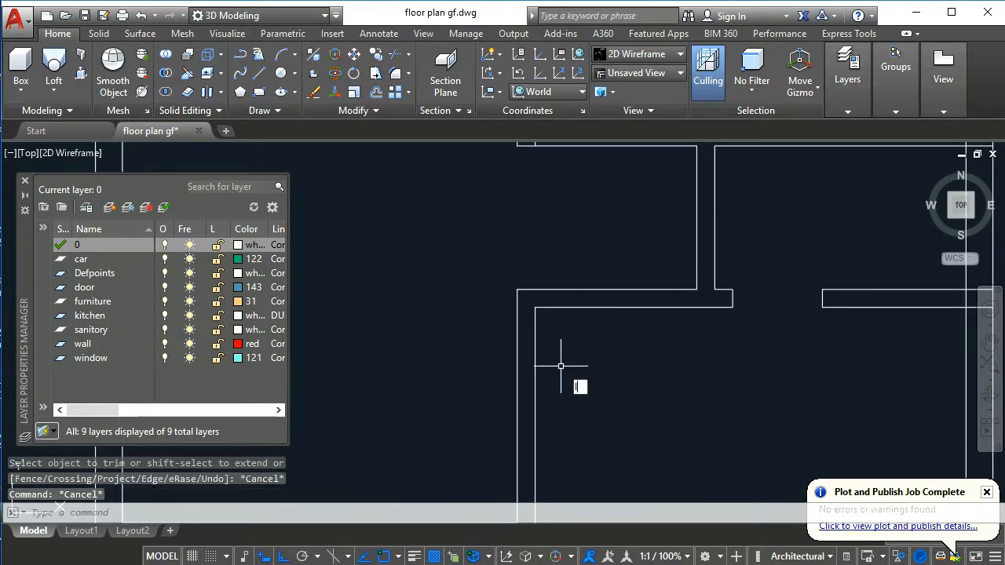
{"action": "type", "text": "l"}
{"action": "key", "text": "Return"}
{"action": "left_click", "coordinate": [535, 307]}
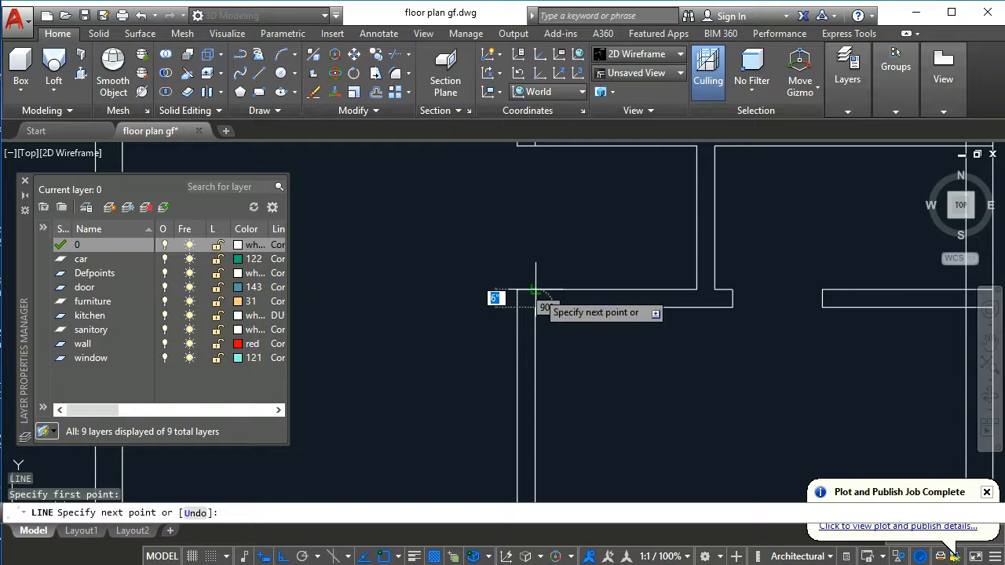
{"action": "left_click", "coordinate": [535, 290]}
{"action": "key", "text": "Escape"}
{"action": "key", "text": "Escape"}
- Move the short vertical line at the left end of the lower horizontal partition 6" to the right
{"action": "scroll", "coordinate": [524, 283], "scroll_direction": "up", "scroll_amount": 2}
{"action": "type", "text": "m"}
{"action": "key", "text": "Return"}
{"action": "left_click", "coordinate": [525, 274]}
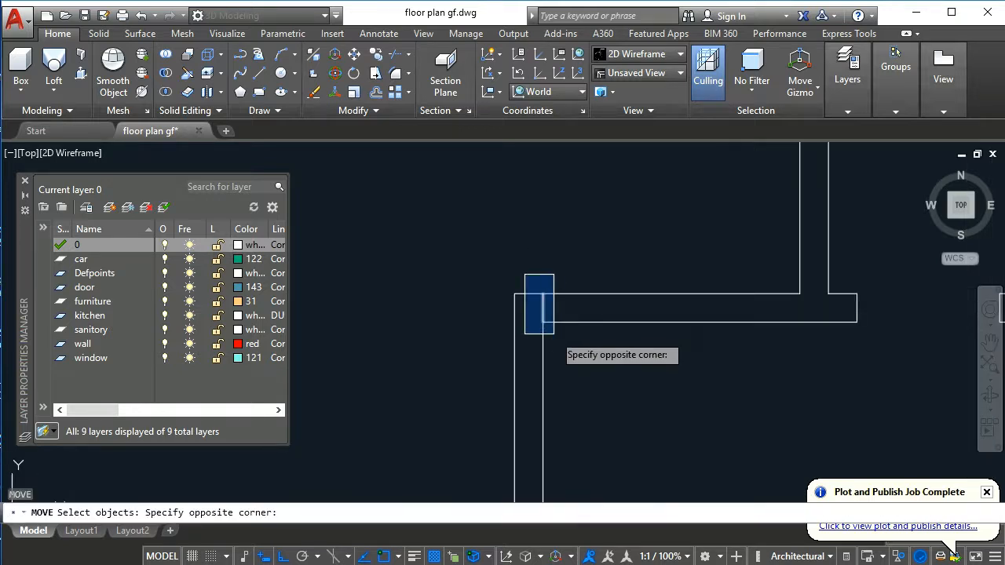
{"action": "left_click", "coordinate": [574, 354]}
{"action": "key", "text": "Return"}
{"action": "left_click", "coordinate": [543, 356]}
{"action": "key", "text": "Escape"}
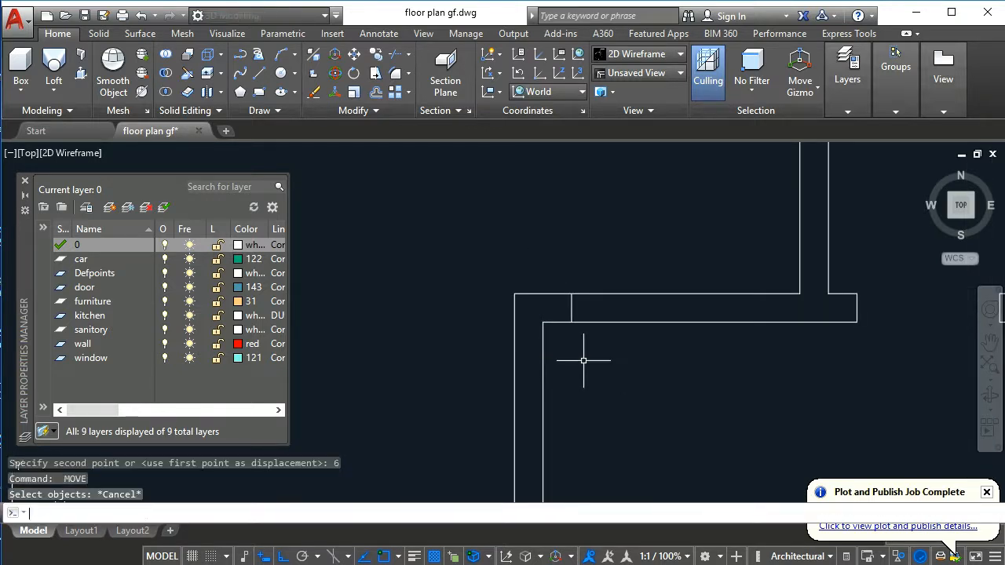
- Offset the short vertical line 3' to the right within the lower horizontal partition
{"action": "type", "text": "o"}
{"action": "key", "text": "Return"}
{"action": "type", "text": "3'"}
{"action": "key", "text": "Return"}
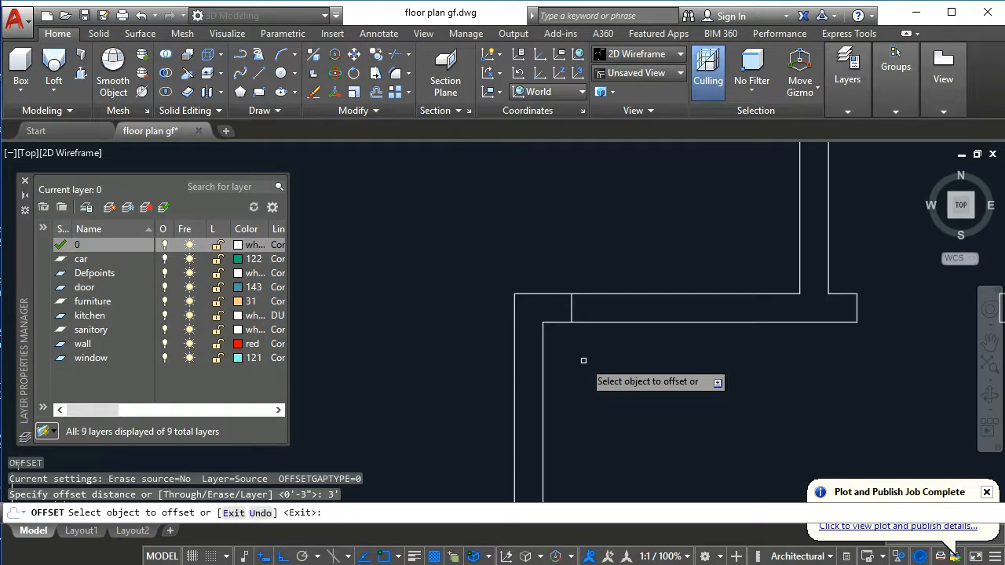
{"action": "left_click", "coordinate": [572, 301]}
{"action": "left_click", "coordinate": [709, 382]}
{"action": "key", "text": "Escape"}
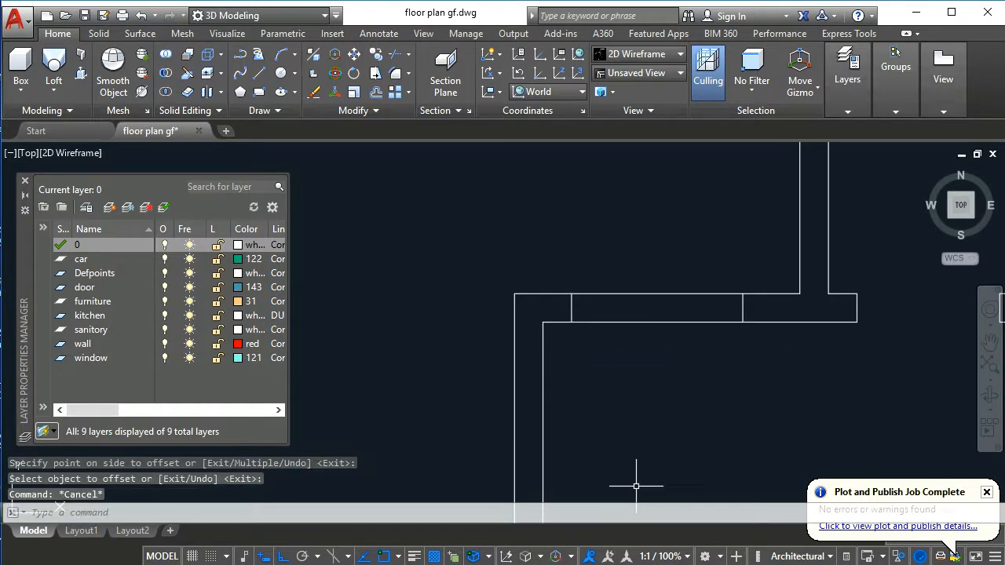
- Trim both lower partition lines between the two short vertical lines to cut the left door opening
{"action": "key", "text": "Return"}
{"action": "key", "text": "Return"}
{"action": "left_click", "coordinate": [668, 408]}
{"action": "left_click", "coordinate": [637, 218]}
{"action": "key", "text": "Return"}
{"action": "scroll", "coordinate": [666, 338], "scroll_direction": "down", "scroll_amount": 7}
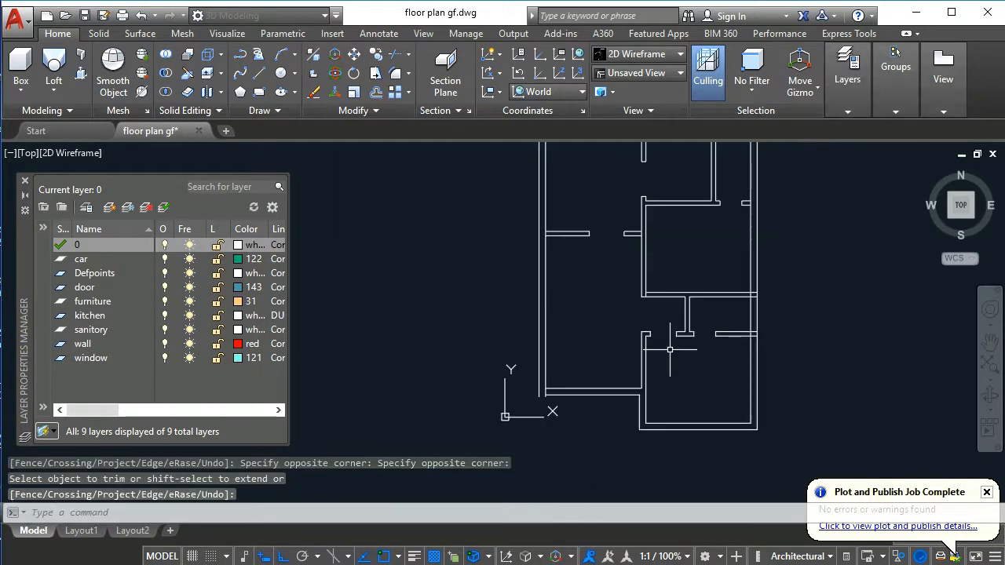
- Trim the junction of the upper of the two horizontal partitions with the right outer wall so their interiors connect
{"action": "middle_click_drag", "start_coordinate": [669, 336], "coordinate": [630, 321]}
{"action": "scroll", "coordinate": [682, 314], "scroll_direction": "up", "scroll_amount": 2}
{"action": "key", "text": "Escape"}
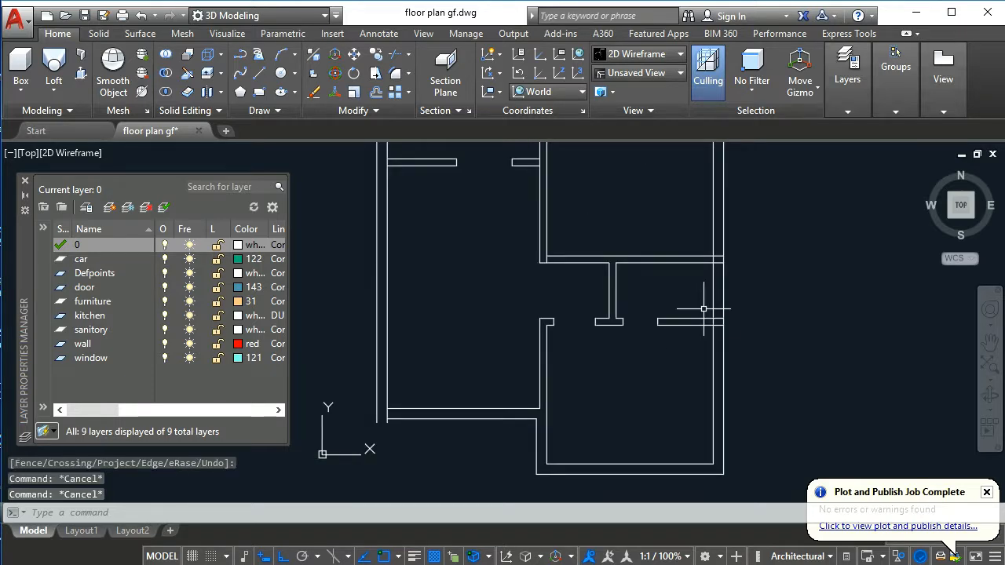
{"action": "key", "text": "Return"}
{"action": "key", "text": "Return"}
{"action": "scroll", "coordinate": [714, 283], "scroll_direction": "up", "scroll_amount": 8}
{"action": "left_click", "coordinate": [695, 230]}
{"action": "left_click", "coordinate": [692, 271]}
{"action": "left_click", "coordinate": [690, 255]}
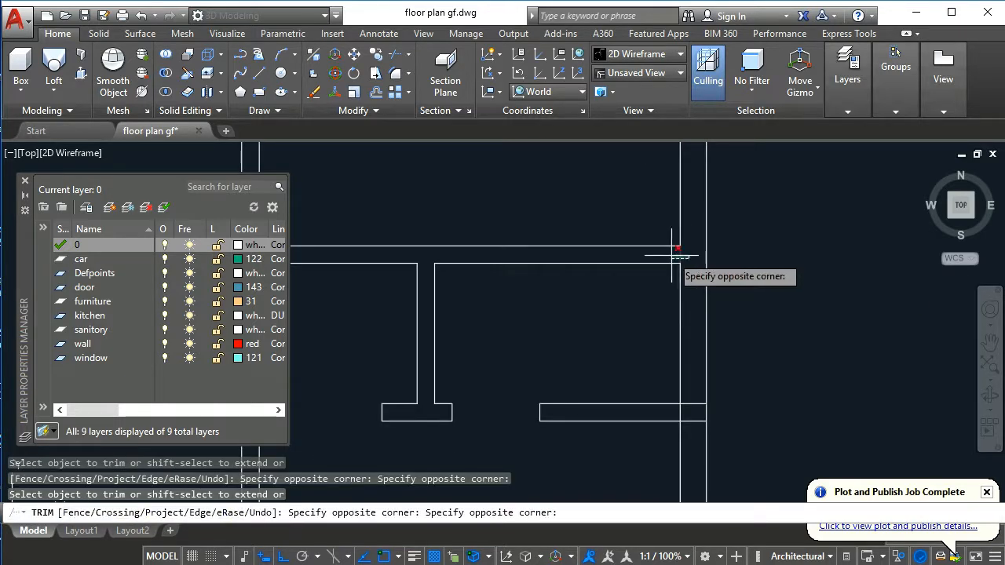
{"action": "left_click", "coordinate": [672, 256]}
- Trim the junction of the lower horizontal partition with the right outer wall so their interiors connect
{"action": "scroll", "coordinate": [684, 330], "scroll_direction": "down", "scroll_amount": 2}
{"action": "scroll", "coordinate": [696, 379], "scroll_direction": "up", "scroll_amount": 4}
{"action": "left_click", "coordinate": [677, 375]}
{"action": "left_click", "coordinate": [670, 435]}
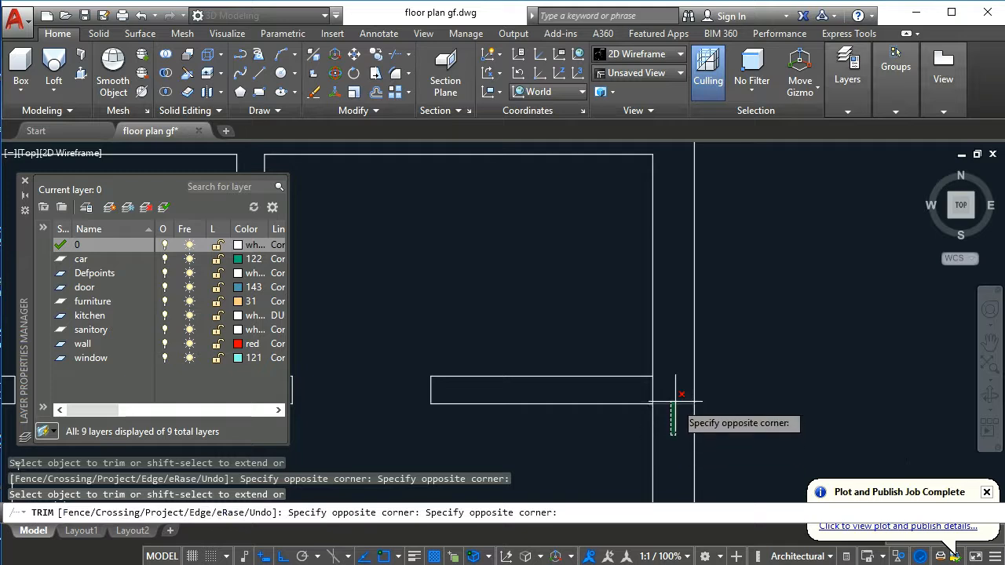
{"action": "left_click", "coordinate": [675, 394]}
{"action": "left_click", "coordinate": [671, 382]}
{"action": "left_click", "coordinate": [634, 393]}
{"action": "scroll", "coordinate": [666, 385], "scroll_direction": "down", "scroll_amount": 6}
{"action": "middle_click_drag", "start_coordinate": [670, 385], "coordinate": [746, 275]}
{"action": "middle_click_drag", "start_coordinate": [713, 381], "coordinate": [723, 381]}
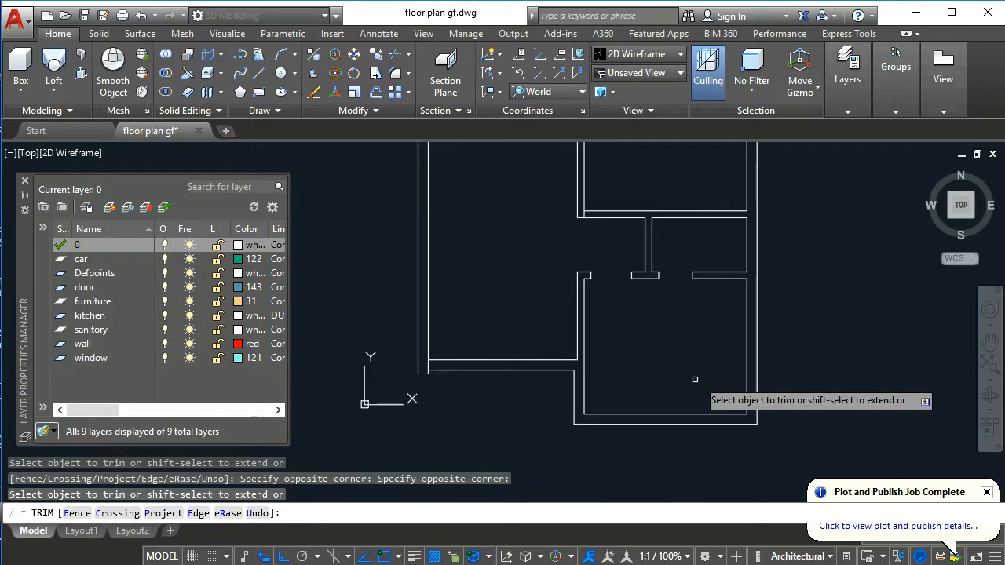
{"action": "scroll", "coordinate": [649, 381], "scroll_direction": "down", "scroll_amount": 2}
{"action": "middle_click_drag", "start_coordinate": [641, 340], "coordinate": [646, 380]}
{"action": "middle_click_drag", "start_coordinate": [622, 348], "coordinate": [630, 358]}
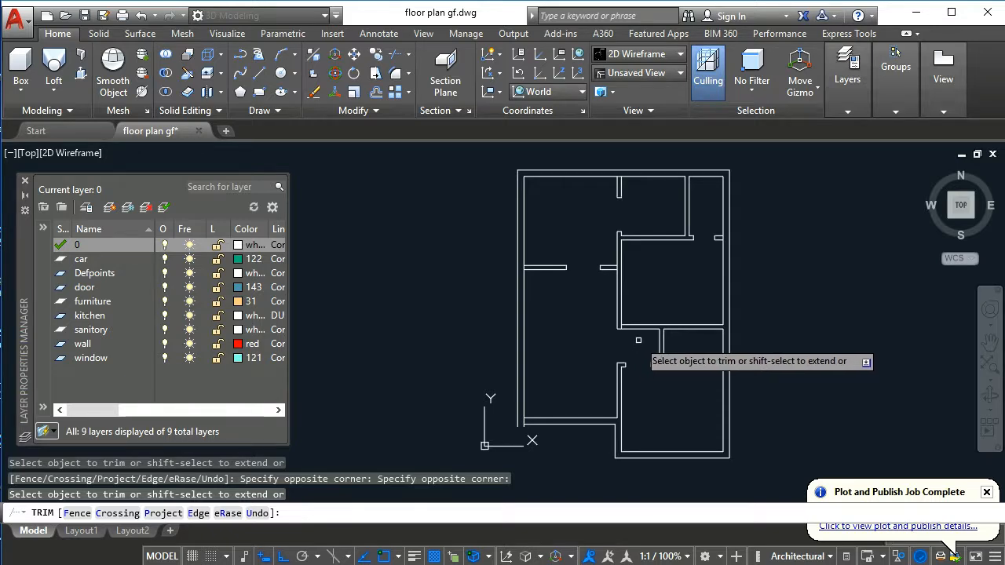
{"action": "key", "text": "Escape"}
{"action": "key", "text": "Escape"}
{"action": "key", "text": "Escape"}
- Trim the vertical partition's right line where it crosses the corner with the horizontal partition above the small room
{"action": "scroll", "coordinate": [614, 337], "scroll_direction": "up", "scroll_amount": 2}
{"action": "type", "text": "tr"}
{"action": "key", "text": "Return"}
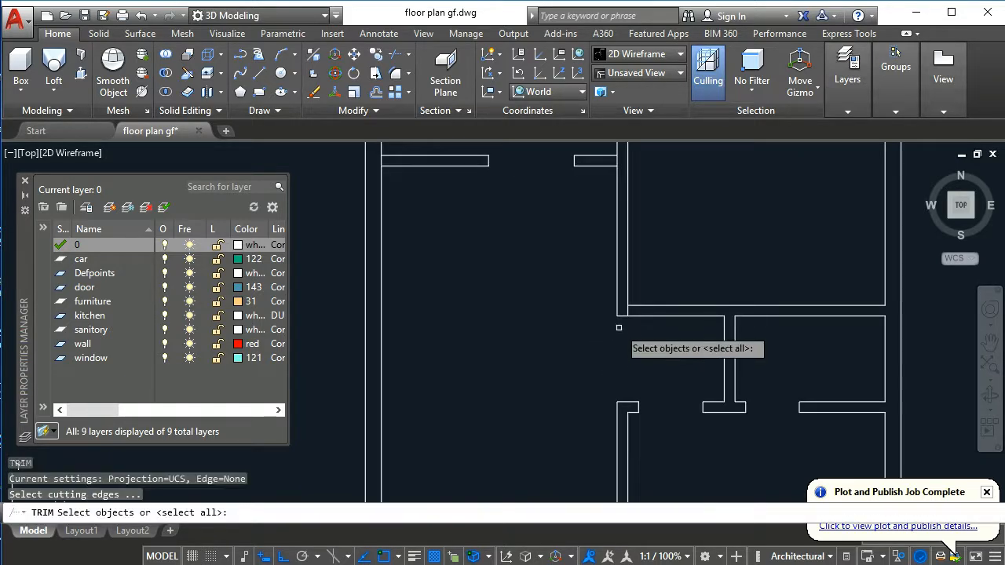
{"action": "key", "text": "Return"}
{"action": "scroll", "coordinate": [629, 319], "scroll_direction": "up", "scroll_amount": 3}
{"action": "left_click", "coordinate": [598, 292]}
{"action": "left_click", "coordinate": [630, 290]}
{"action": "key", "text": "Escape"}
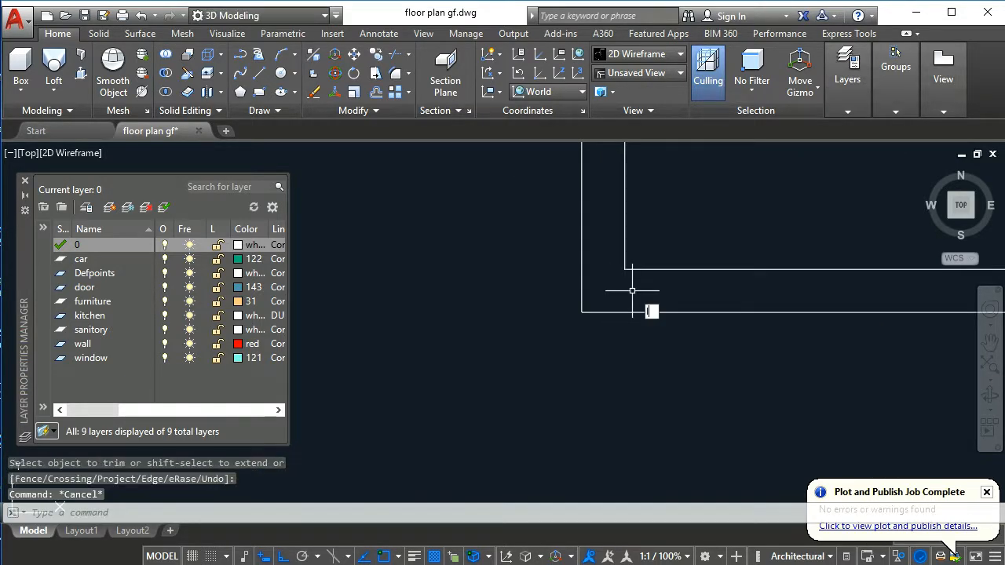
- Draw a short vertical line across the horizontal partition above the small room, in line with the vertical partition's right line
{"action": "type", "text": "l"}
{"action": "key", "text": "Return"}
{"action": "left_click", "coordinate": [625, 269]}
{"action": "scroll", "coordinate": [625, 314], "scroll_direction": "down", "scroll_amount": 4}
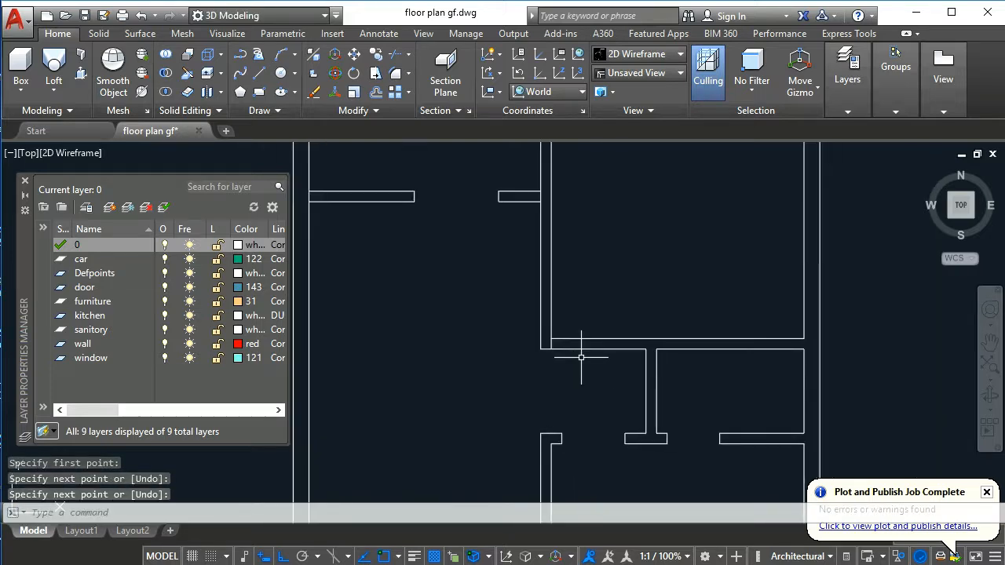
{"action": "key", "text": "Escape"}
{"action": "key", "text": "Escape"}
{"action": "type", "text": "co"}
{"action": "key", "text": "Return"}
{"action": "key", "text": "Escape"}
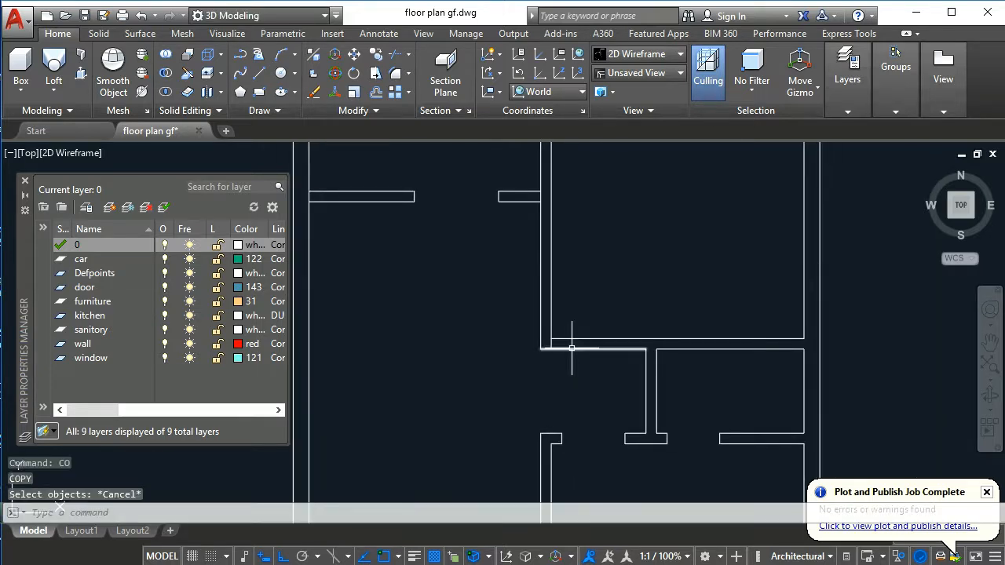
- Move the short vertical line 6" right along the horizontal partition above the small room
{"action": "type", "text": "m"}
{"action": "key", "text": "Return"}
{"action": "scroll", "coordinate": [566, 338], "scroll_direction": "up", "scroll_amount": 4}
{"action": "left_click_drag", "start_coordinate": [542, 349], "coordinate": [523, 349]}
{"action": "key", "text": "Return"}
{"action": "left_click", "coordinate": [559, 408]}
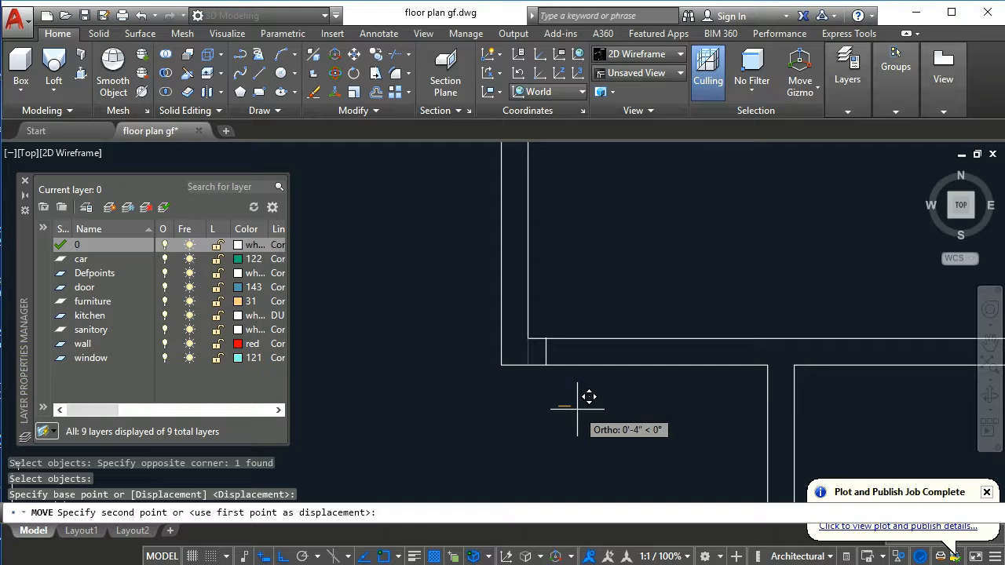
{"action": "type", "text": "6"}
{"action": "key", "text": "Return"}
{"action": "key", "text": "Return"}
{"action": "key", "text": "Escape"}
{"action": "key", "text": "Escape"}
- Copy the short vertical line 3' right along the horizontal partition above the small room
{"action": "type", "text": "co"}
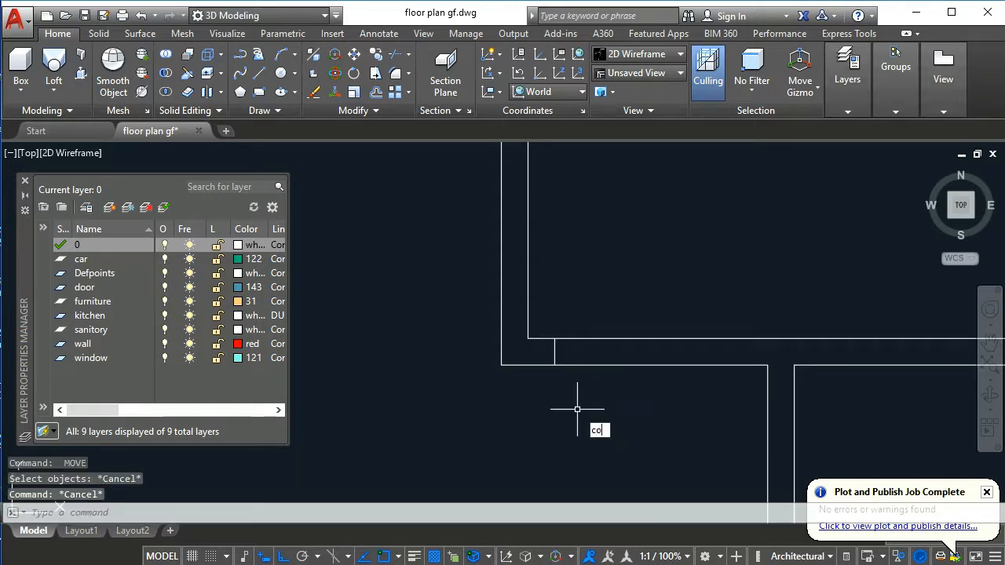
{"action": "key", "text": "Return"}
{"action": "left_click", "coordinate": [540, 315]}
{"action": "left_click", "coordinate": [571, 385]}
{"action": "key", "text": "Return"}
{"action": "left_click", "coordinate": [532, 425]}
{"action": "type", "text": "3"}
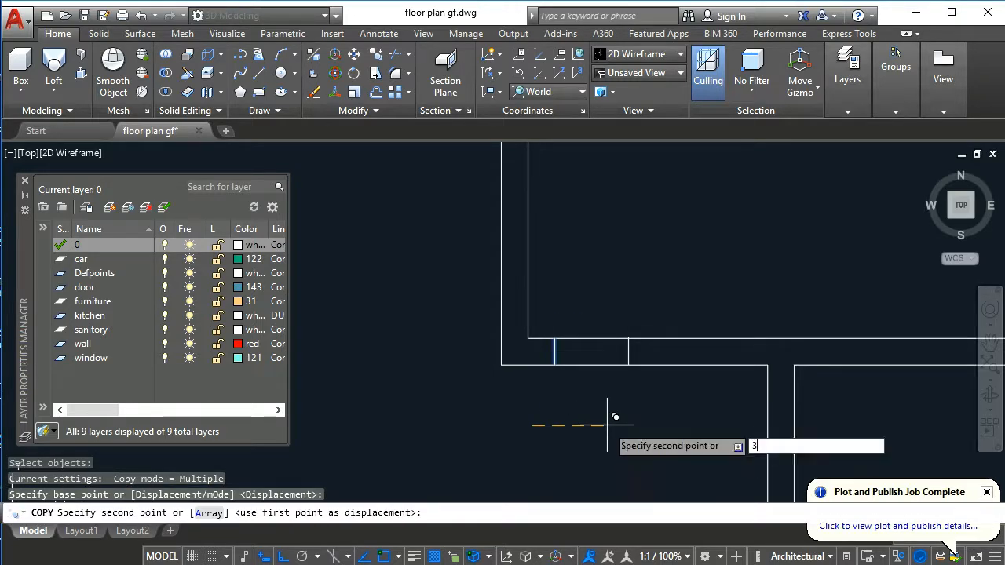
{"action": "type", "text": "'"}
{"action": "key", "text": "Return"}
{"action": "key", "text": "Escape"}
- Trim both partition lines between the two short vertical lines to cut the door opening above the small room
{"action": "key", "text": "Return"}
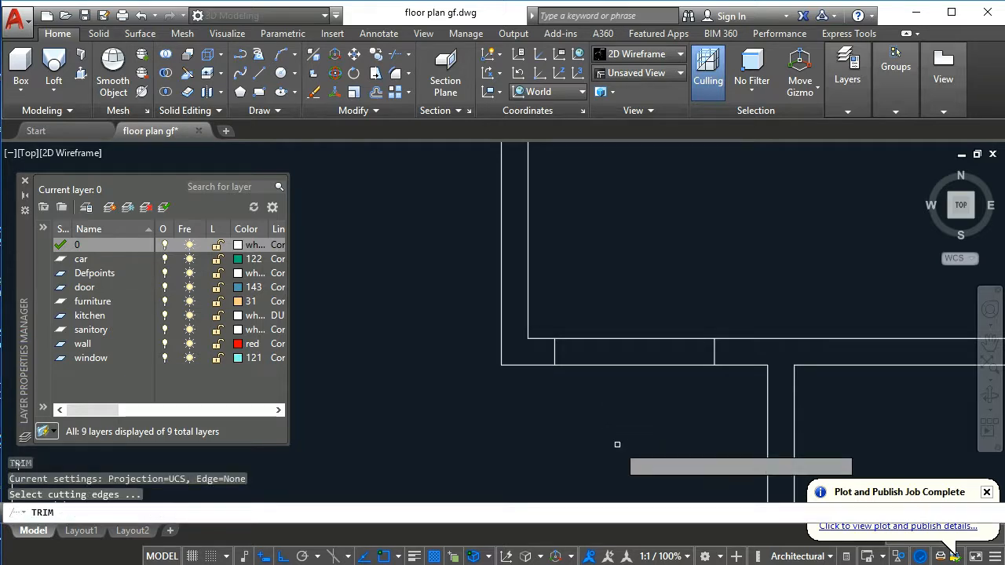
{"action": "key", "text": "Return"}
{"action": "left_click", "coordinate": [616, 445]}
{"action": "left_click", "coordinate": [615, 276]}
{"action": "scroll", "coordinate": [636, 311], "scroll_direction": "down", "scroll_amount": 8}
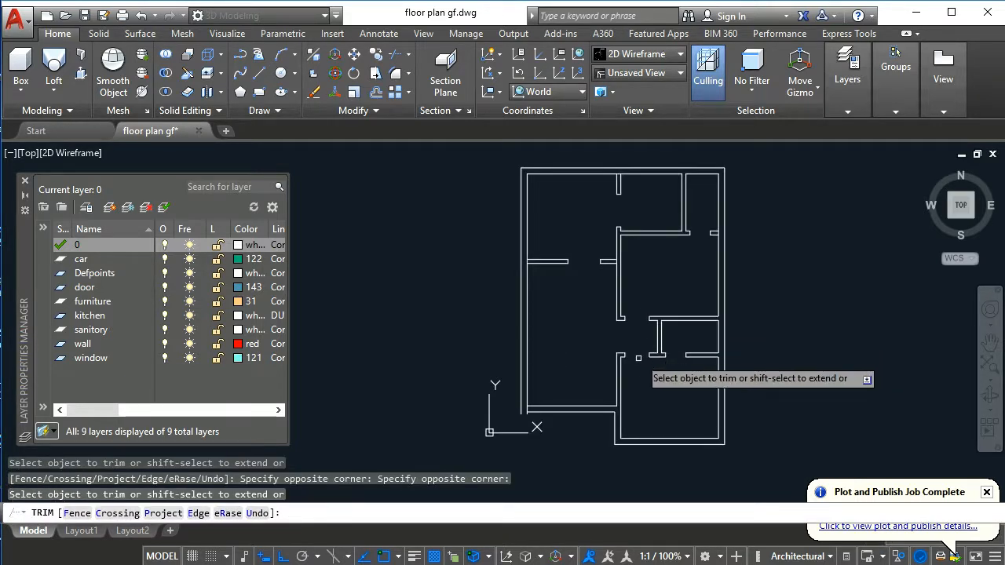
{"action": "middle_click_drag", "start_coordinate": [642, 360], "coordinate": [652, 328]}
{"action": "scroll", "coordinate": [657, 361], "scroll_direction": "up", "scroll_amount": 4}
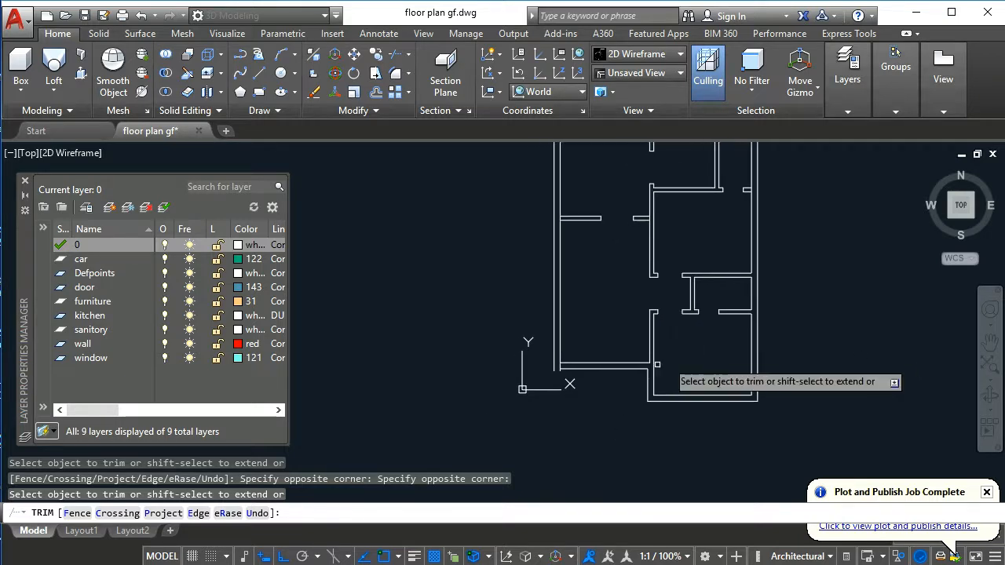
{"action": "key", "text": "Escape"}
- Fillet the left outer wall's outer line with the lower line of the left room's bottom wall into a sharp corner
{"action": "scroll", "coordinate": [667, 344], "scroll_direction": "up", "scroll_amount": 2}
{"action": "key", "text": "Escape"}
{"action": "key", "text": "Escape"}
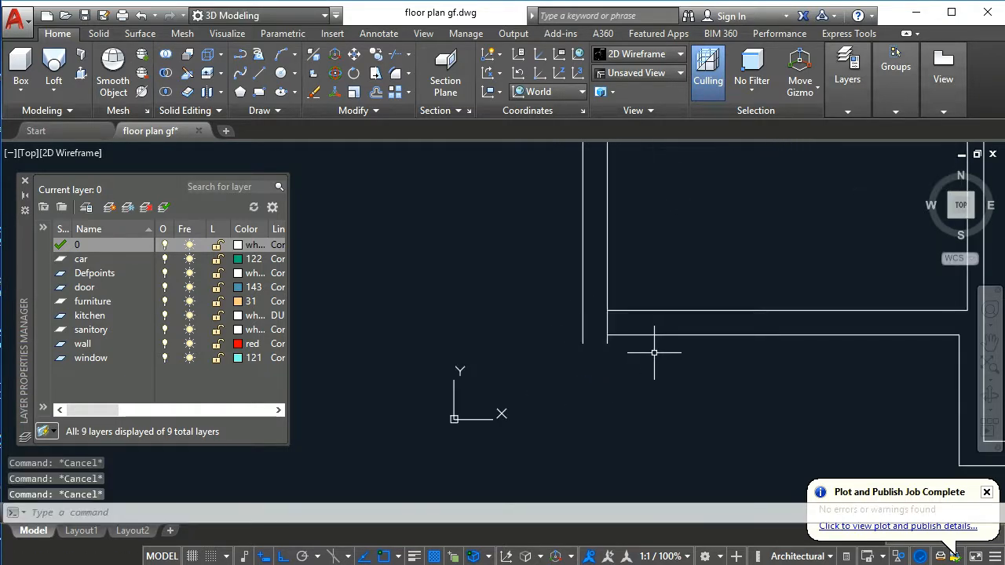
{"action": "type", "text": "f"}
{"action": "key", "text": "Return"}
{"action": "left_click", "coordinate": [634, 343]}
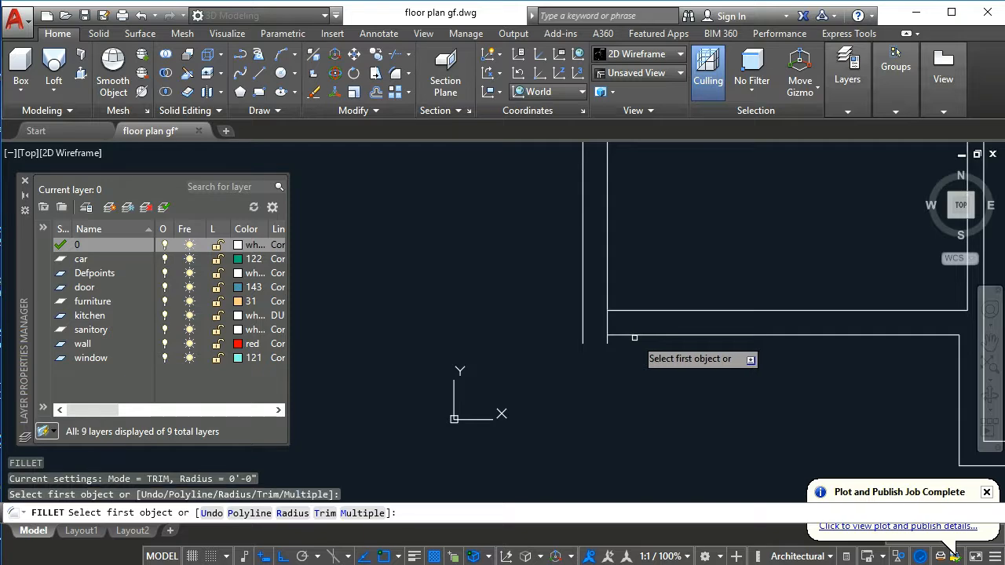
{"action": "left_click", "coordinate": [633, 336]}
{"action": "left_click", "coordinate": [581, 314]}
{"action": "key", "text": "Return"}
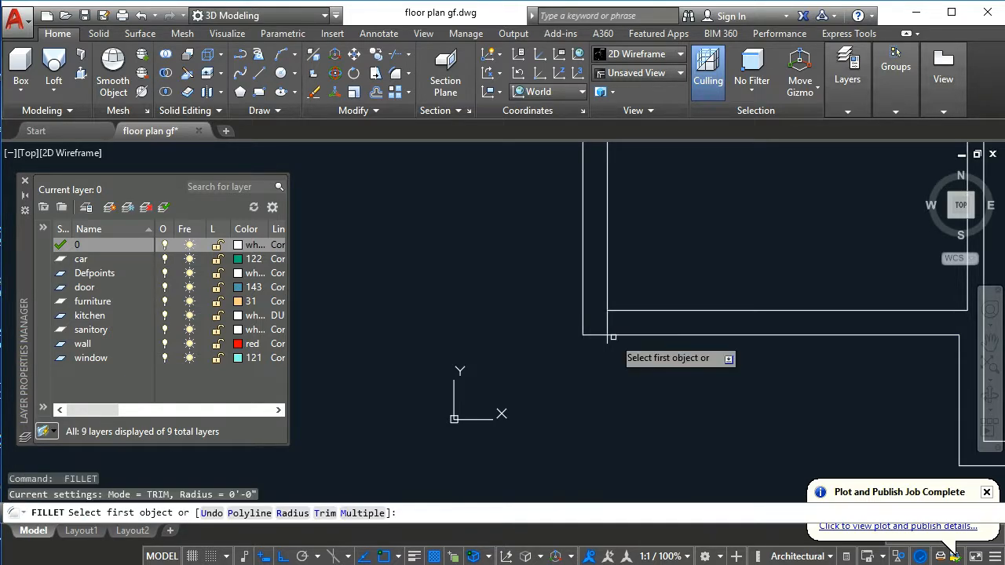
{"action": "key", "text": "Escape"}
- Trim the left wall's inner line between the two lines of the left room's bottom wall
{"action": "type", "text": "tr"}
{"action": "key", "text": "Return"}
{"action": "key", "text": "Return"}
{"action": "scroll", "coordinate": [613, 331], "scroll_direction": "up", "scroll_amount": 4}
{"action": "left_click", "coordinate": [578, 317]}
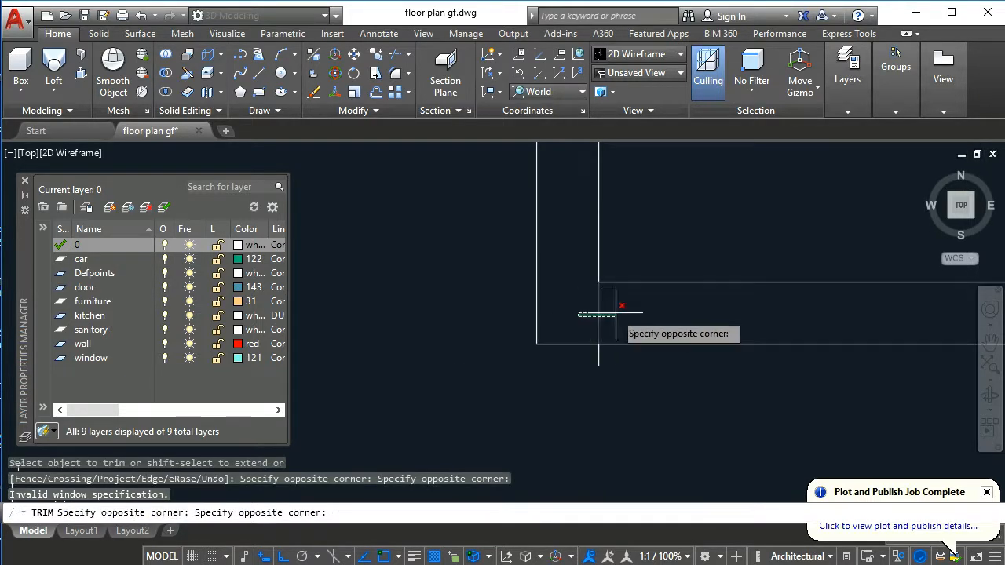
{"action": "left_click", "coordinate": [618, 314]}
{"action": "key", "text": "Escape"}
- Erase the leftover stub of the left wall's inner line below the left room's bottom wall
{"action": "type", "text": "e"}
{"action": "key", "text": "Return"}
{"action": "left_click", "coordinate": [586, 325]}
{"action": "left_click", "coordinate": [605, 353]}
{"action": "scroll", "coordinate": [620, 369], "scroll_direction": "down", "scroll_amount": 3}
{"action": "key", "text": "Return"}
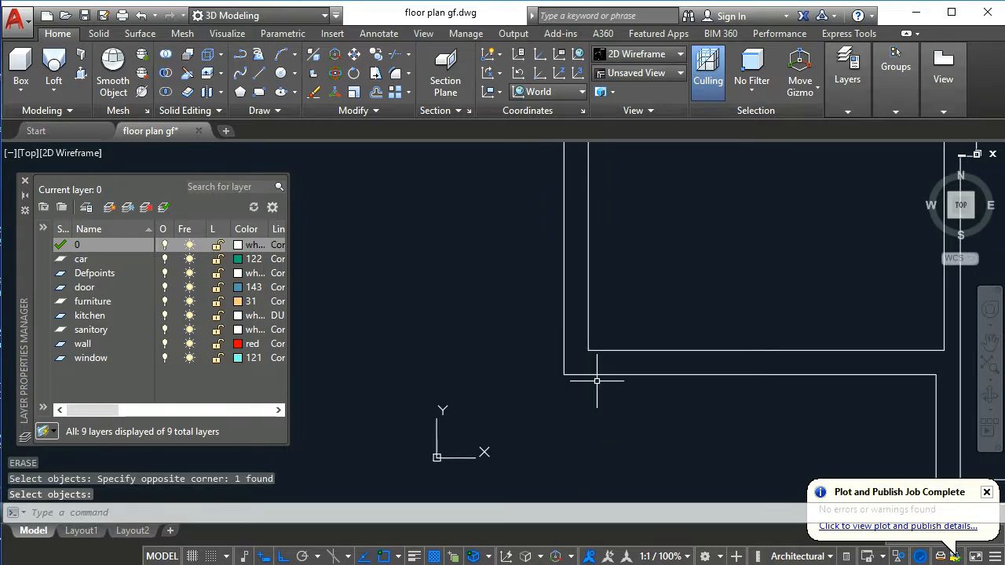
- Draw a short vertical line across the left room's bottom wall, in line with the left wall's inner line
{"action": "type", "text": "l"}
{"action": "key", "text": "Return"}
{"action": "left_click", "coordinate": [586, 378]}
{"action": "left_click", "coordinate": [591, 380]}
{"action": "key", "text": "Escape"}
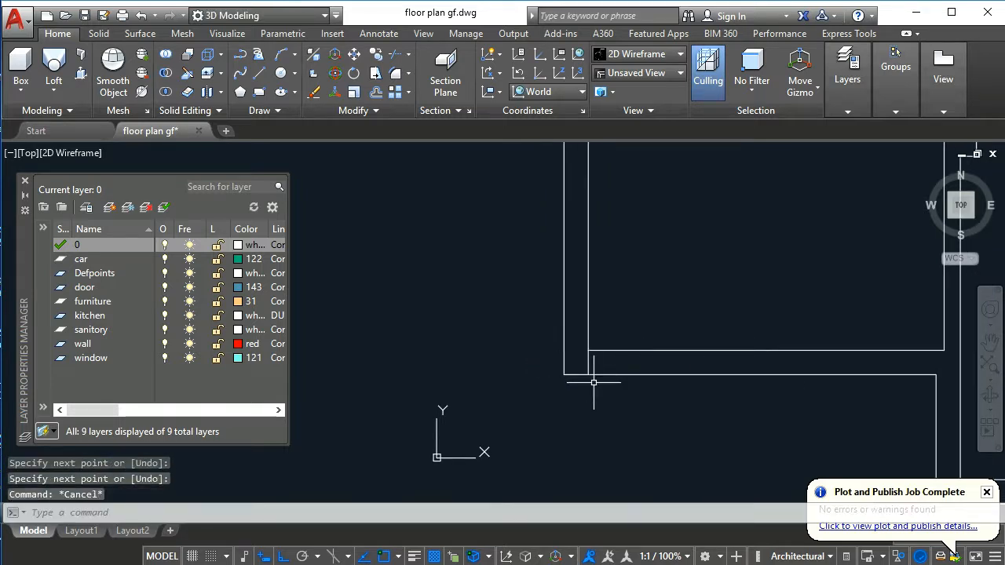
- Try to move the short vertical line 6' right along the left room's bottom wall
{"action": "type", "text": "m"}
{"action": "key", "text": "Return"}
{"action": "left_click", "coordinate": [581, 343]}
{"action": "left_click", "coordinate": [630, 421]}
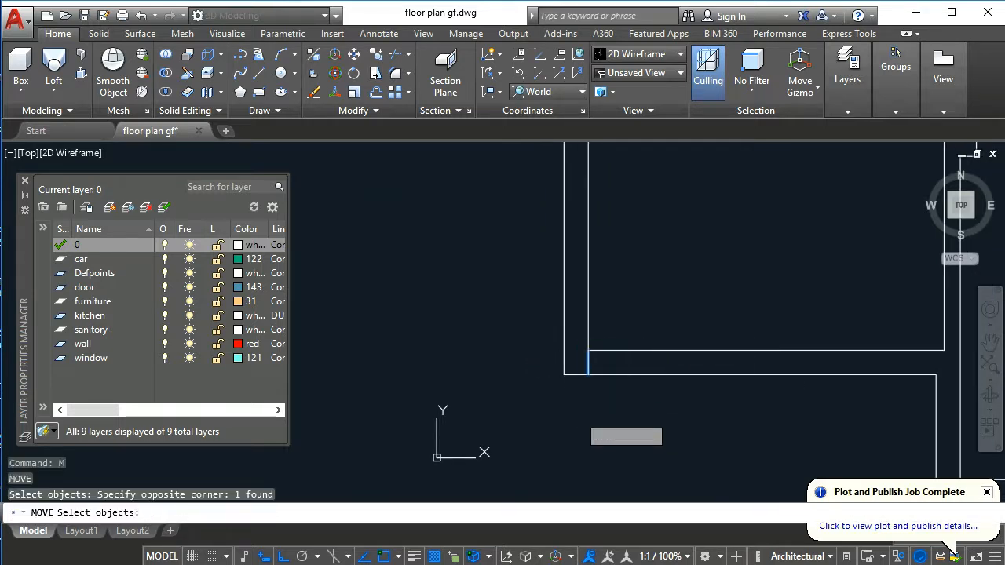
{"action": "key", "text": "Return"}
{"action": "left_click", "coordinate": [577, 411]}
{"action": "type", "text": "6'"}
{"action": "key", "text": "Return"}
{"action": "key", "text": "Escape"}
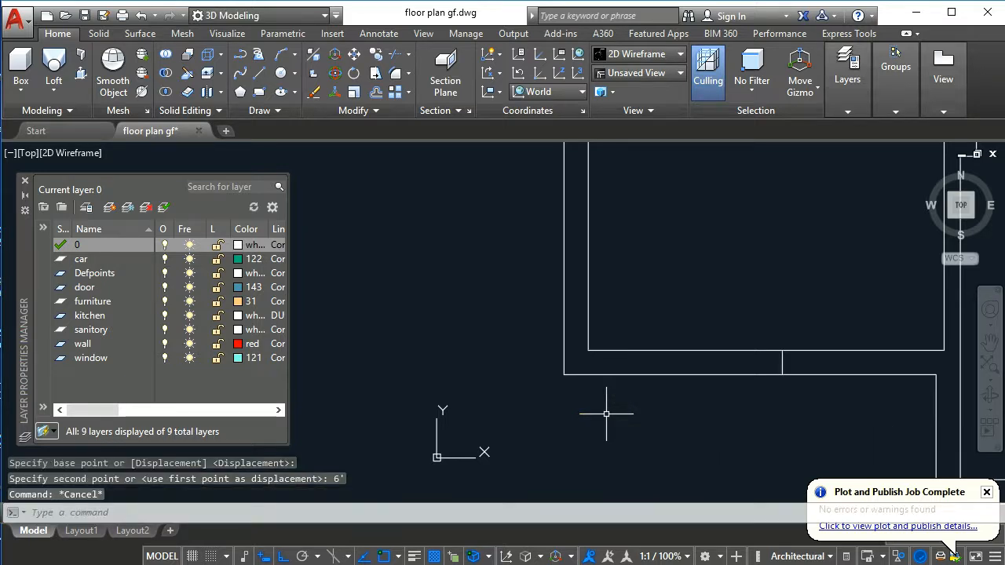
- Undo the last move of the short vertical line
{"action": "type", "text": "u"}
{"action": "key", "text": "Return"}
{"action": "key", "text": "Escape"}
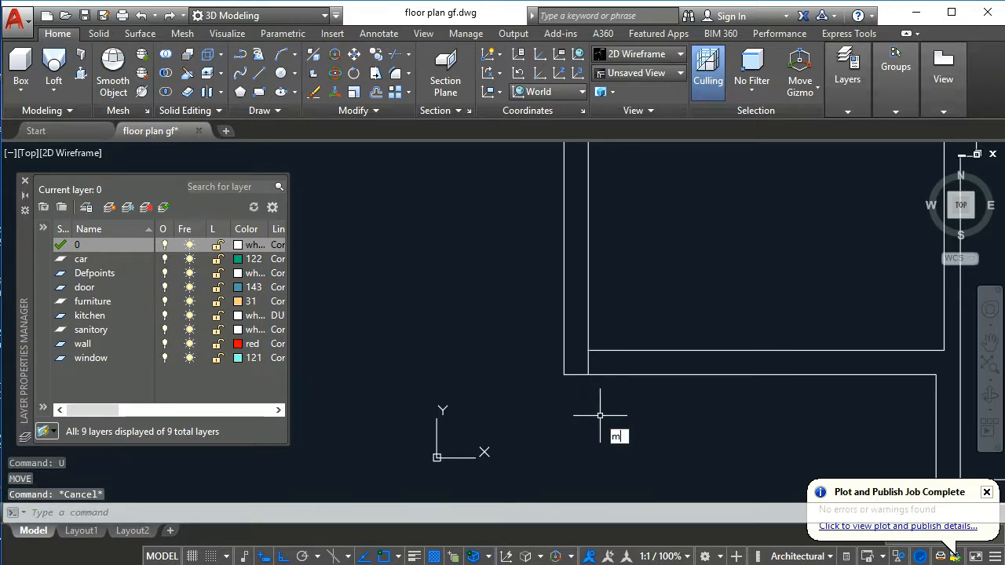
- Move the short vertical line 6" right along the left room's bottom wall
{"action": "key", "text": "Return"}
{"action": "left_click", "coordinate": [601, 365]}
{"action": "left_click", "coordinate": [578, 361]}
{"action": "key", "text": "Return"}
{"action": "left_click", "coordinate": [588, 407]}
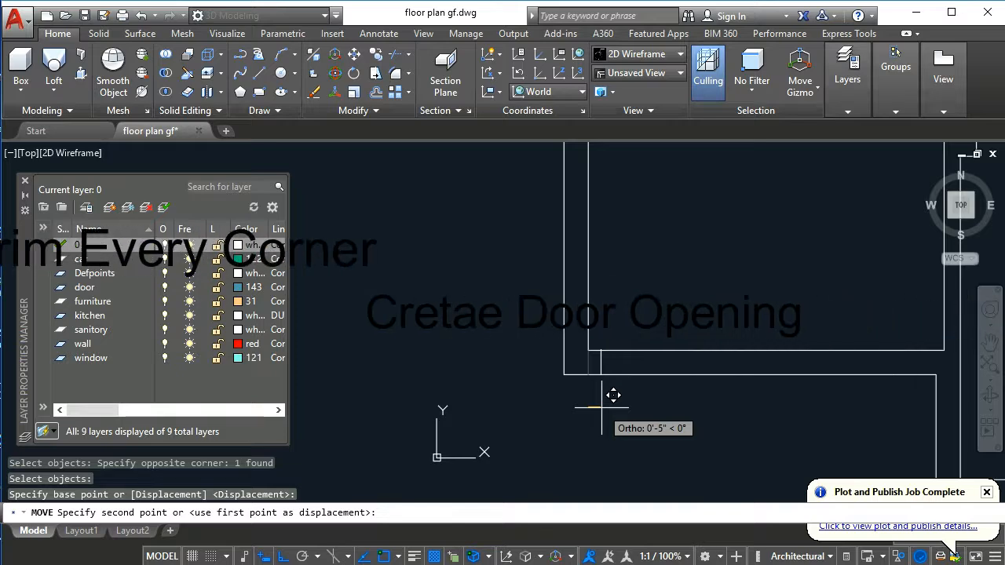
{"action": "type", "text": "6"}
{"action": "key", "text": "Return"}
{"action": "key", "text": "Escape"}
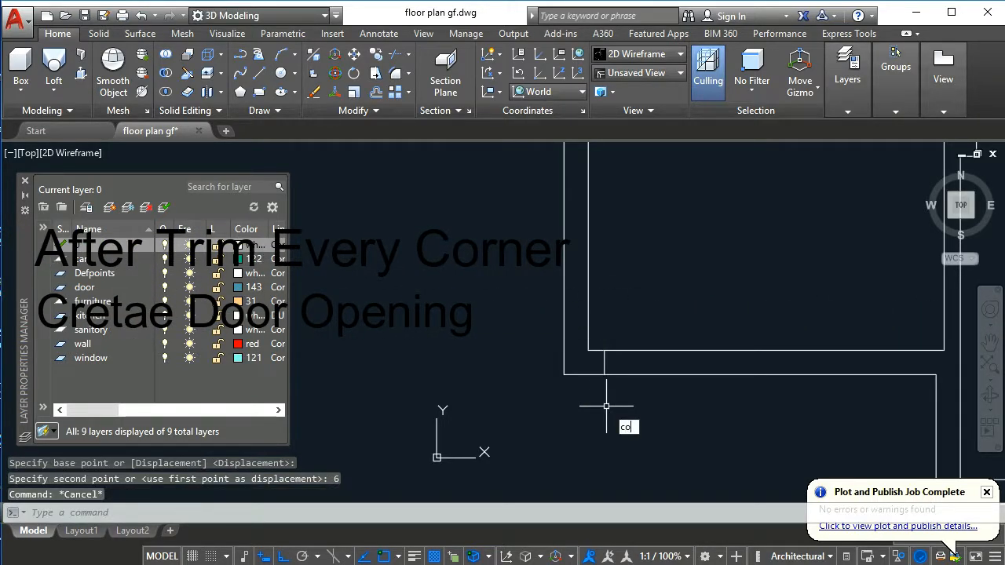
- Copy the short vertical line 4' right along the left room's bottom wall
{"action": "type", "text": "co"}
{"action": "key", "text": "Return"}
{"action": "left_click", "coordinate": [605, 339]}
{"action": "left_click", "coordinate": [590, 417]}
{"action": "key", "text": "Return"}
{"action": "left_click", "coordinate": [584, 415]}
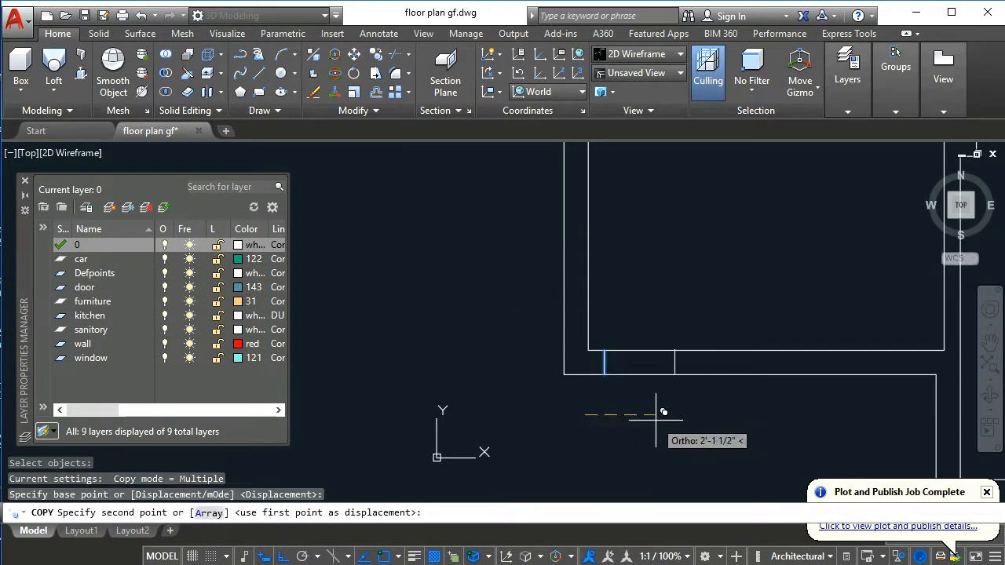
{"action": "type", "text": "6"}
{"action": "key", "text": "Return"}
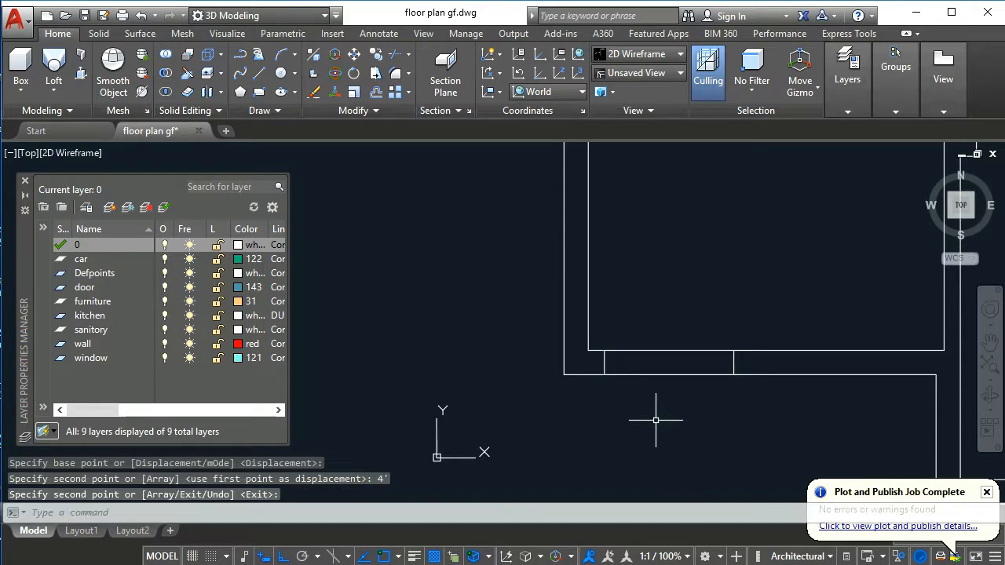
- Trim the wall lines between the two short vertical lines to open the left room's bottom wall doorway, and save the drawing
{"action": "key", "text": "Escape"}
{"action": "type", "text": "tr"}
{"action": "key", "text": "Return"}
{"action": "key", "text": "Return"}
{"action": "scroll", "coordinate": [628, 409], "scroll_direction": "down", "scroll_amount": 3}
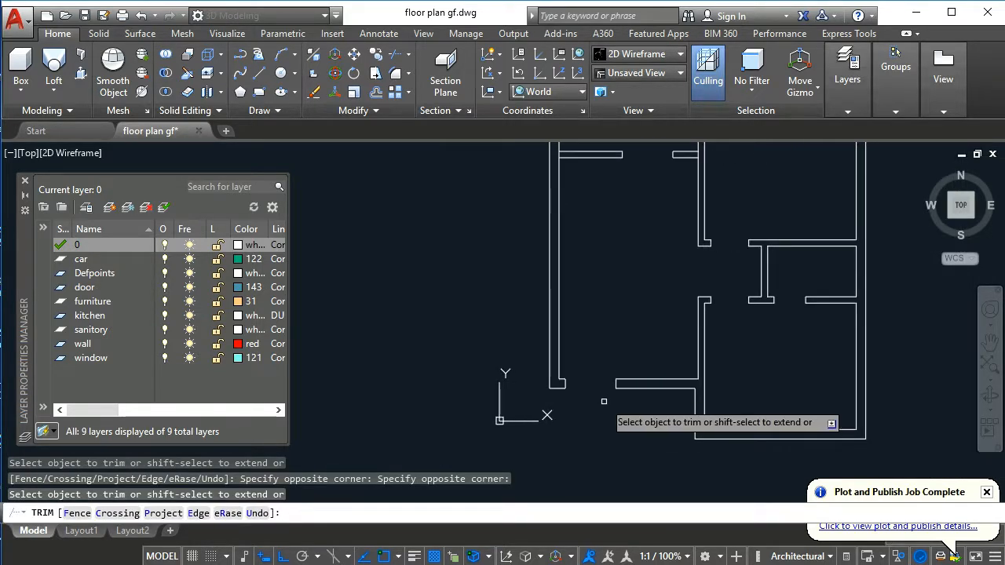
{"action": "scroll", "coordinate": [610, 400], "scroll_direction": "up", "scroll_amount": 2}
{"action": "scroll", "coordinate": [612, 400], "scroll_direction": "down", "scroll_amount": 4}
{"action": "middle_click_drag", "start_coordinate": [653, 387], "coordinate": [628, 400]}
{"action": "middle_click_drag", "start_coordinate": [662, 296], "coordinate": [652, 311]}
{"action": "key", "text": "Escape"}
{"action": "key", "text": "ctrl+s"}
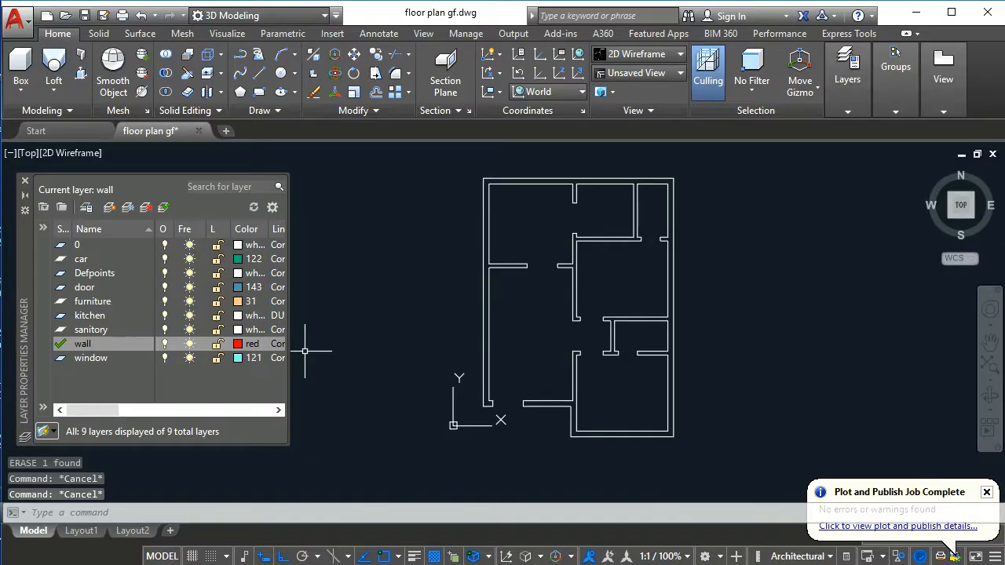
- Make the wall layer current and draw a short vertical sample line in the empty space left of the plan
{"action": "double_click", "coordinate": [77, 245]}
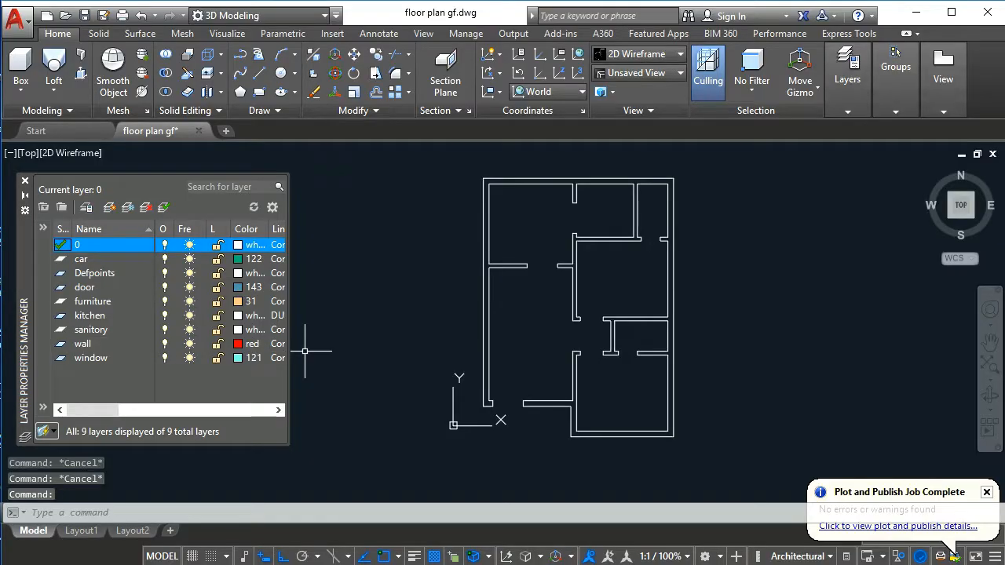
{"action": "key", "text": "Escape"}
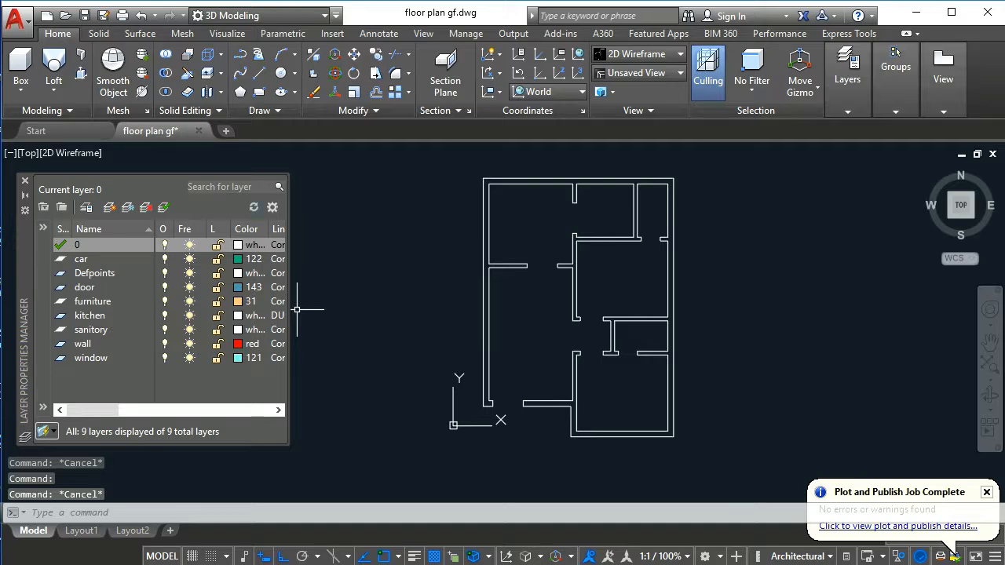
{"action": "double_click", "coordinate": [82, 343]}
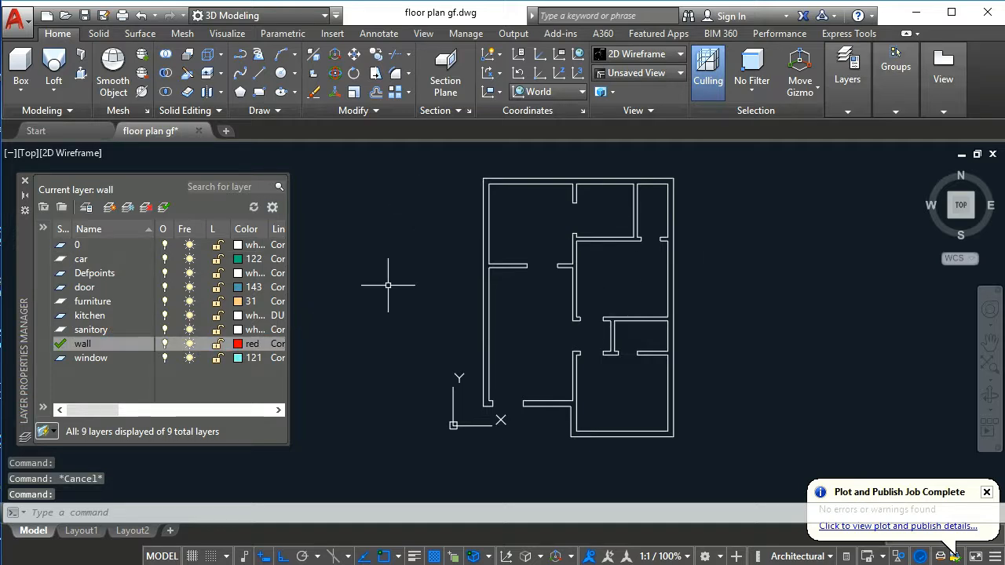
{"action": "type", "text": "l"}
{"action": "key", "text": "Return"}
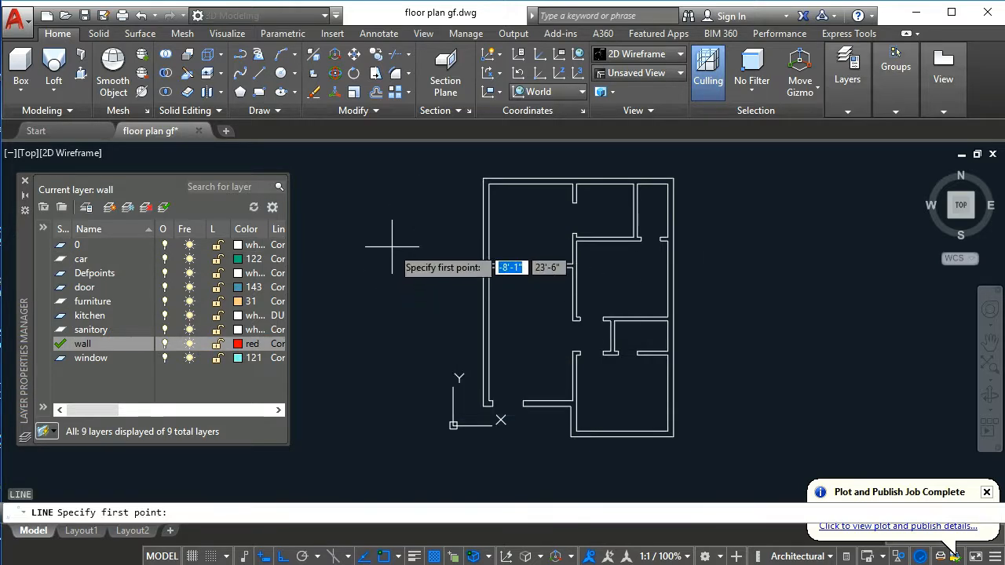
{"action": "left_click", "coordinate": [392, 248]}
{"action": "left_click", "coordinate": [400, 299]}
{"action": "key", "text": "Escape"}
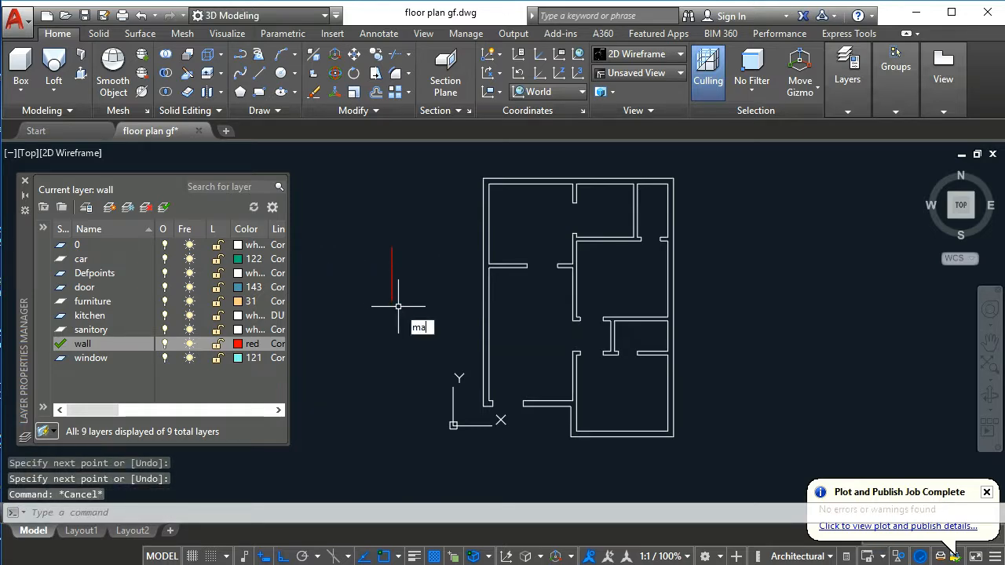
- Match the properties of the red sample line onto all the walls of the floor plan
{"action": "type", "text": "ma"}
{"action": "key", "text": "Return"}
{"action": "left_click", "coordinate": [392, 278]}
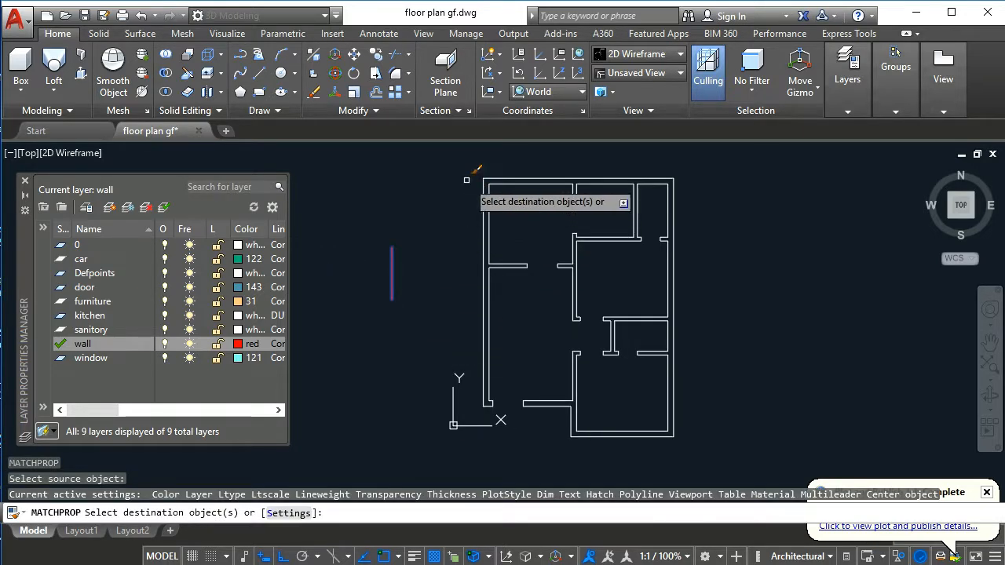
{"action": "left_click", "coordinate": [466, 180]}
{"action": "left_click", "coordinate": [673, 417]}
{"action": "key", "text": "Return"}
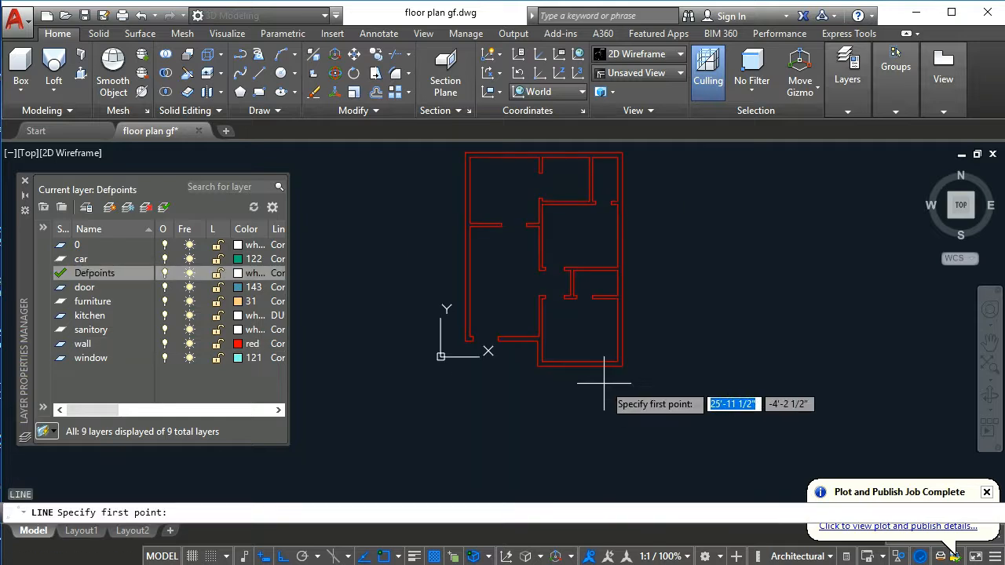
- On the Defpoints layer, draw a 6' line straight down from the plan's bottom-right outer wall corner
{"action": "left_click", "coordinate": [623, 366]}
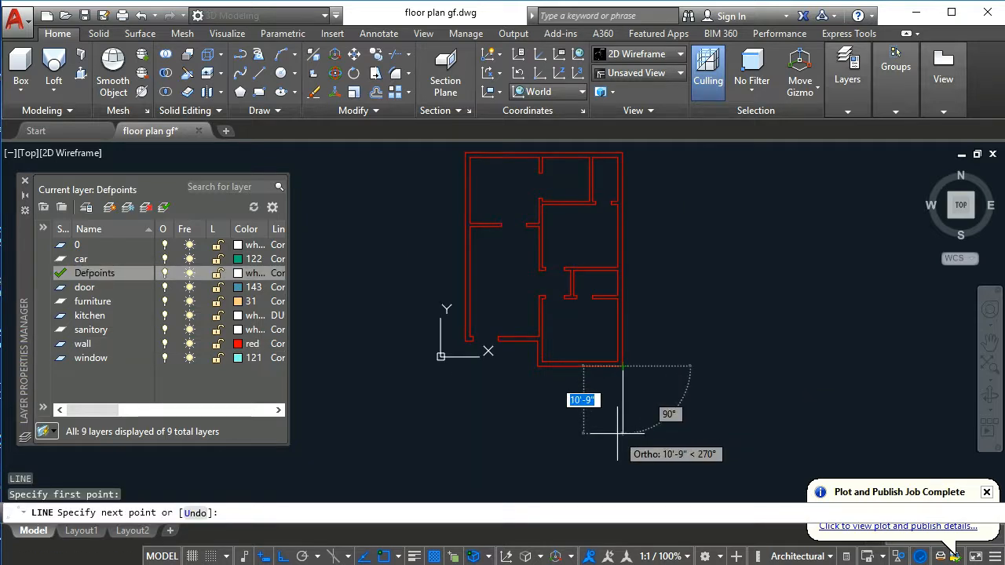
{"action": "key", "text": "Return"}
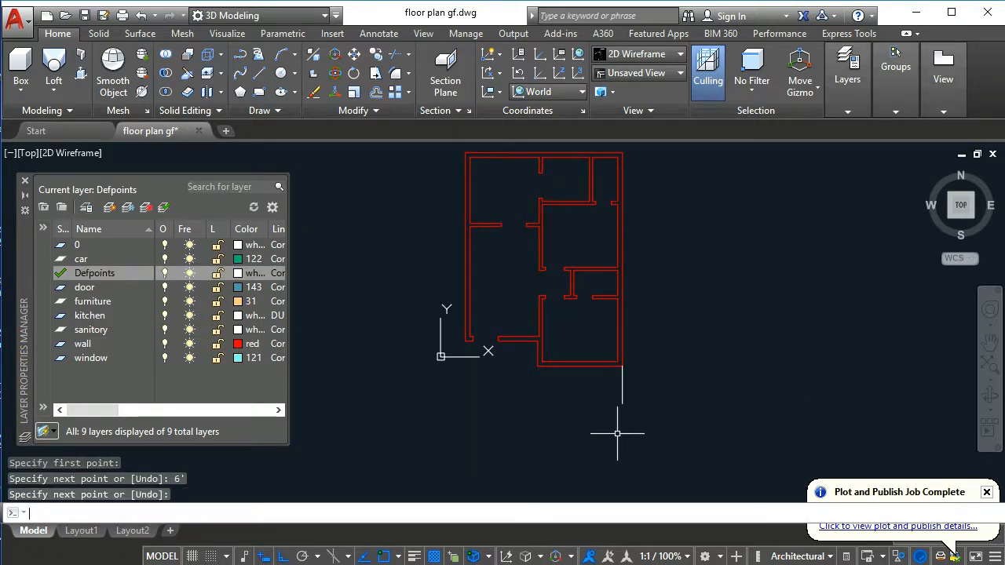
{"action": "key", "text": "Escape"}
{"action": "key", "text": "Escape"}
- Draw a horizontal line about 12'-9 1/2" long leftward from the lower end of the 6' vertical line
{"action": "scroll", "coordinate": [620, 409], "scroll_direction": "up", "scroll_amount": 4}
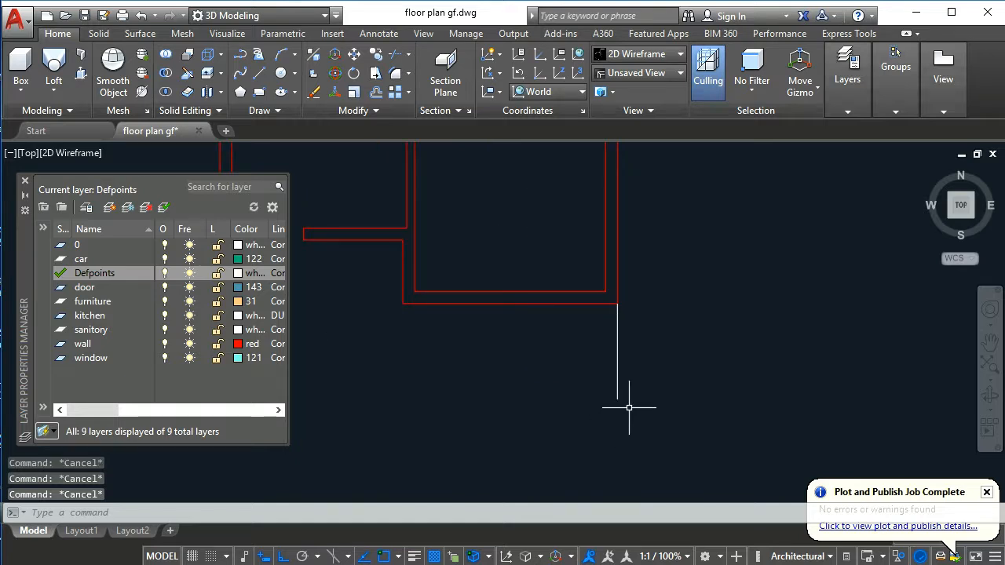
{"action": "key", "text": "Return"}
{"action": "left_click", "coordinate": [617, 398]}
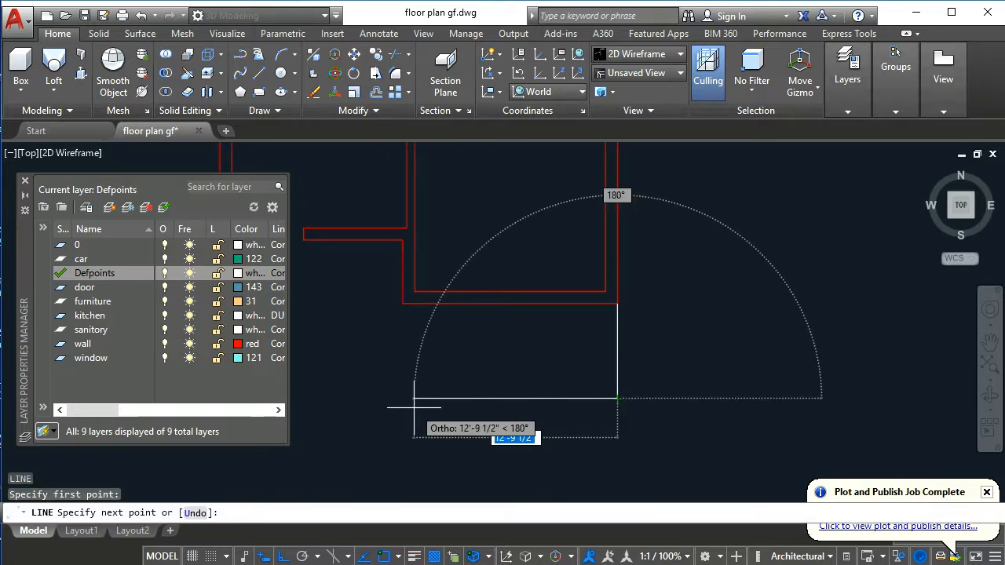
{"action": "left_click", "coordinate": [431, 401]}
{"action": "key", "text": "Escape"}
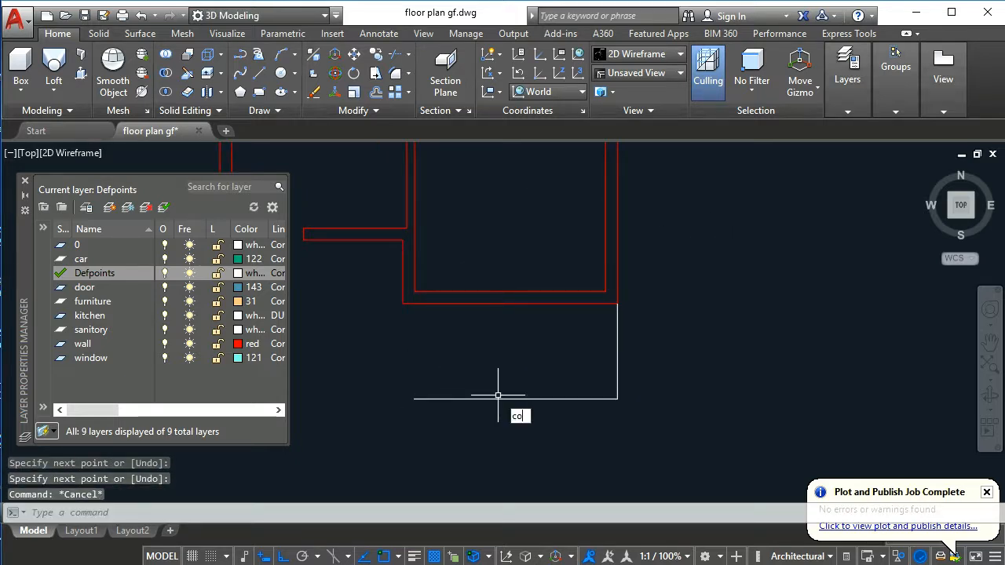
- Copy the 6' vertical line 3' to the left to mark the stair landing
{"action": "key", "text": "Return"}
{"action": "left_click", "coordinate": [617, 352]}
{"action": "key", "text": "Return"}
{"action": "left_click", "coordinate": [617, 355]}
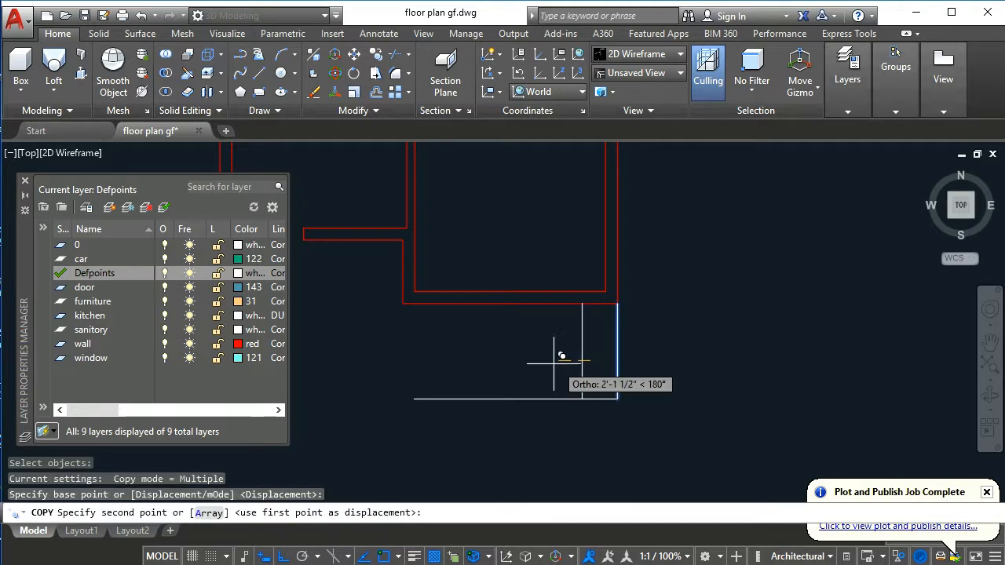
{"action": "type", "text": "3"}
{"action": "key", "text": "Return"}
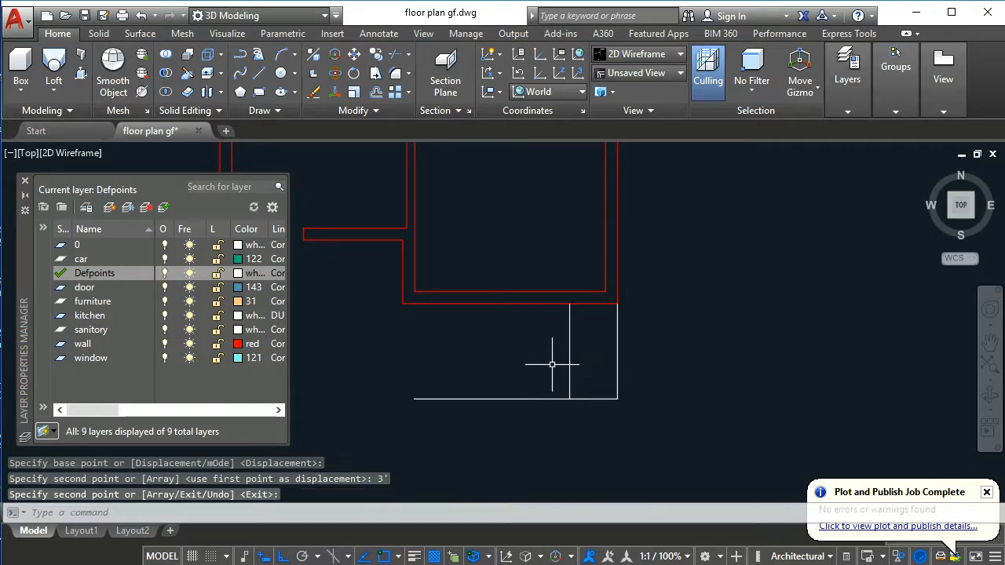
{"action": "key", "text": "Escape"}
- Draw a horizontal line leftward from the copied line's midpoint, ending level with the left end of the lower horizontal line
{"action": "type", "text": "l"}
{"action": "key", "text": "Return"}
{"action": "left_click", "coordinate": [568, 351]}
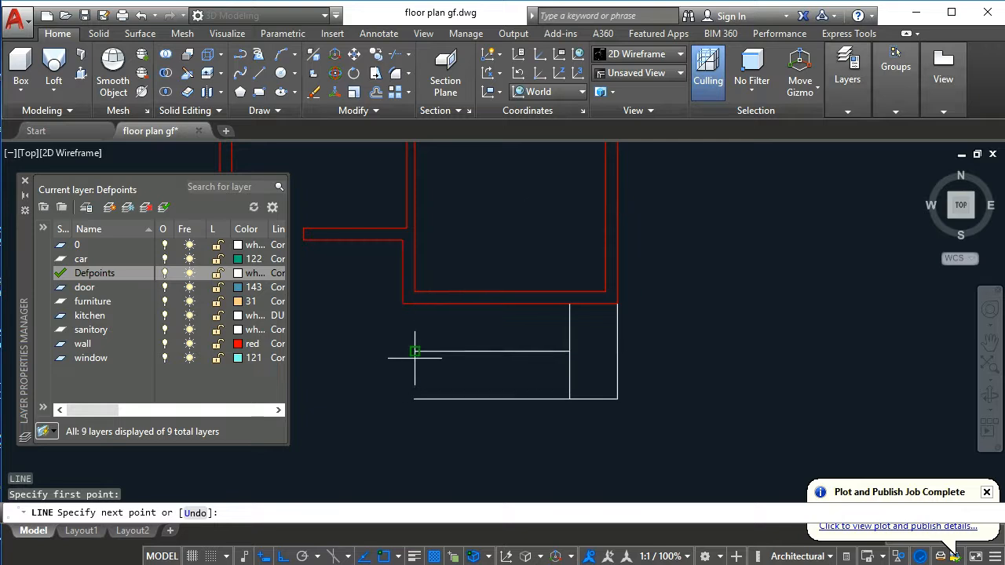
{"action": "left_click", "coordinate": [414, 351]}
{"action": "key", "text": "Escape"}
{"action": "key", "text": "Escape"}
- Copy the landing's left line leftward as an array of 8 items spaced 10" apart to form the stair treads
{"action": "type", "text": "co"}
{"action": "key", "text": "Return"}
{"action": "left_click", "coordinate": [569, 329]}
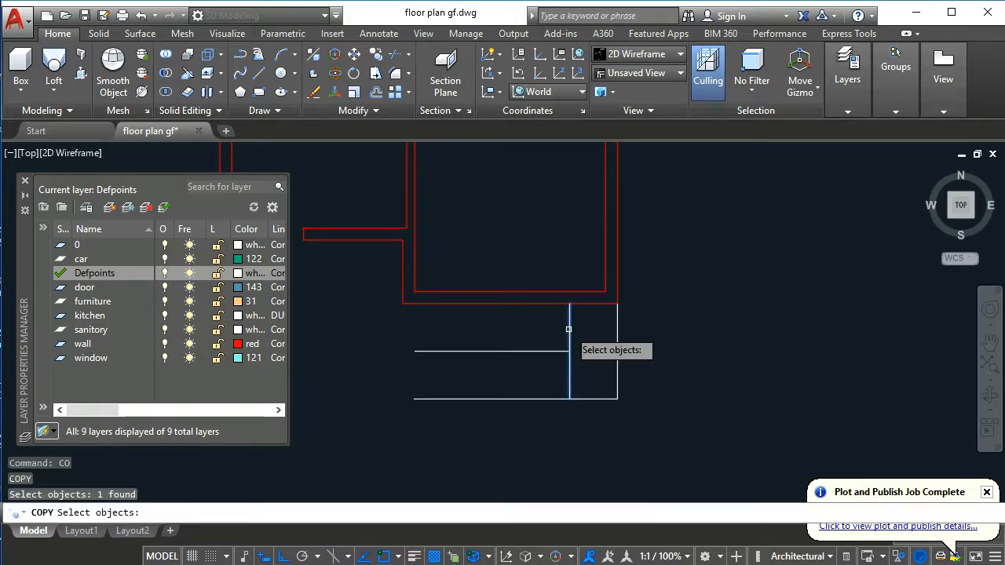
{"action": "key", "text": "Return"}
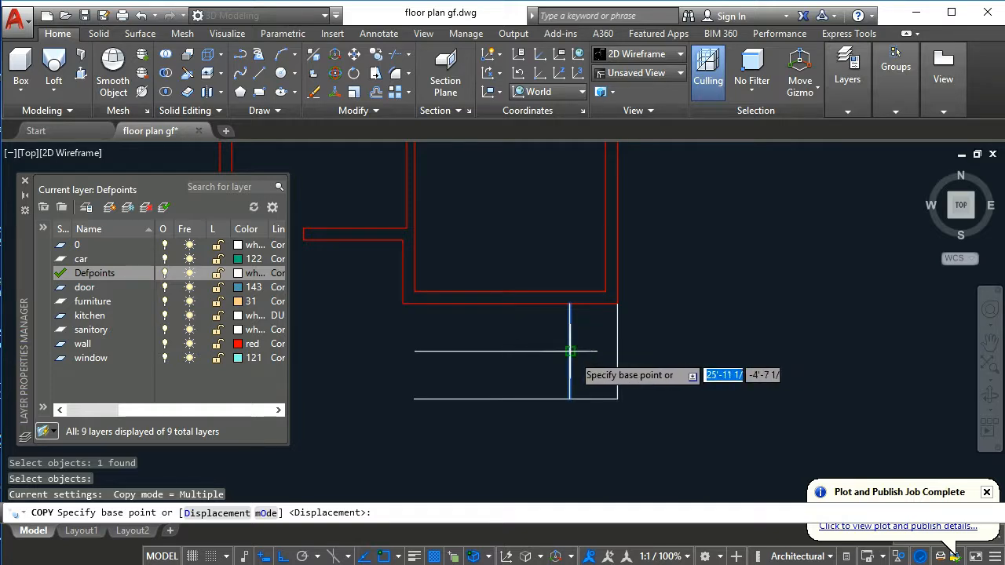
{"action": "left_click", "coordinate": [571, 351]}
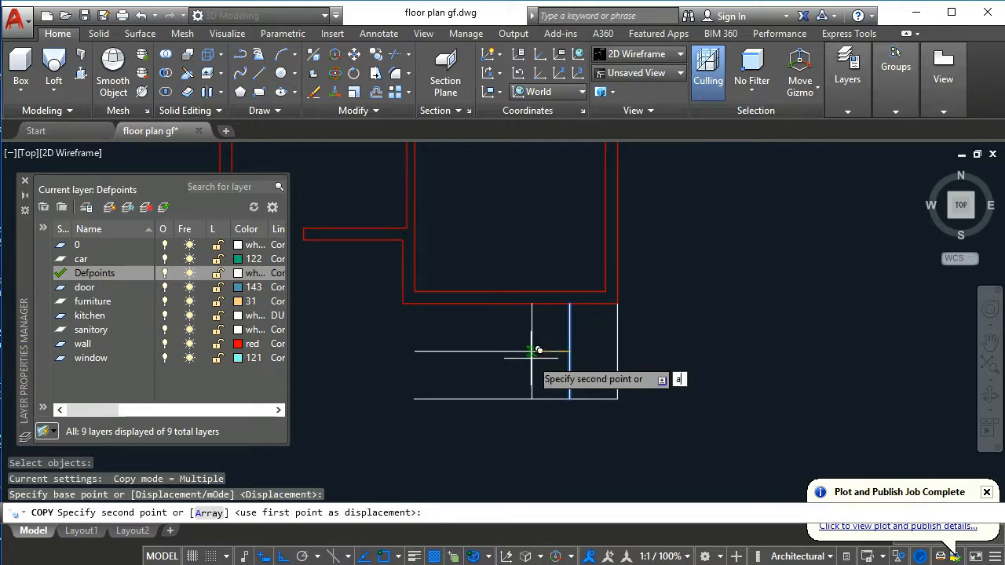
{"action": "type", "text": "a"}
{"action": "key", "text": "Return"}
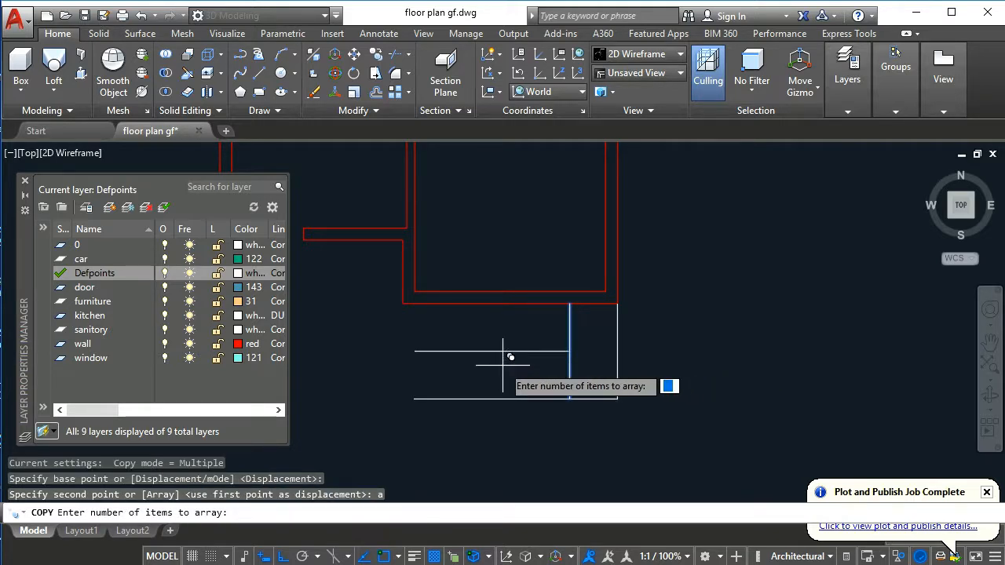
{"action": "type", "text": "8"}
{"action": "key", "text": "Return"}
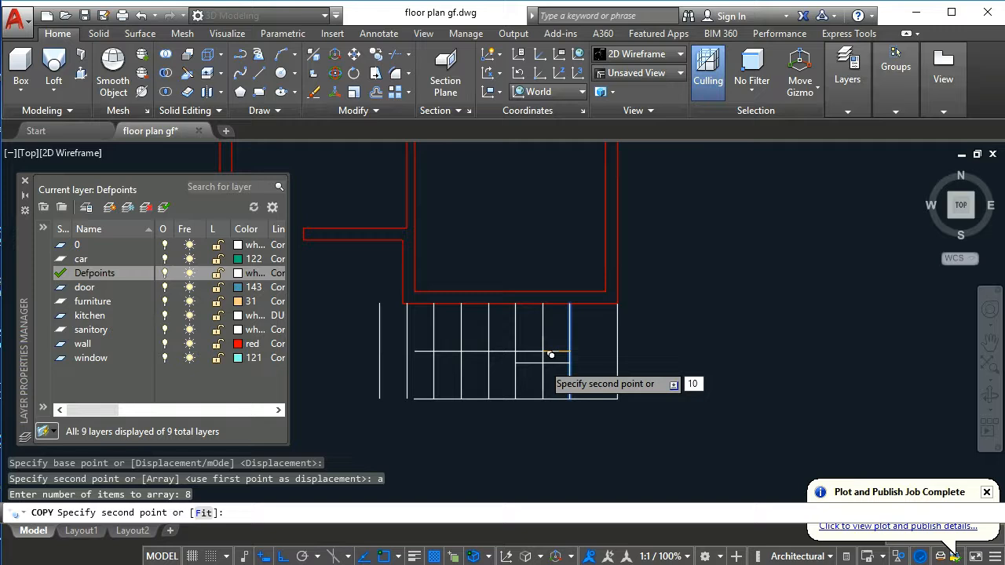
{"action": "key", "text": "Return"}
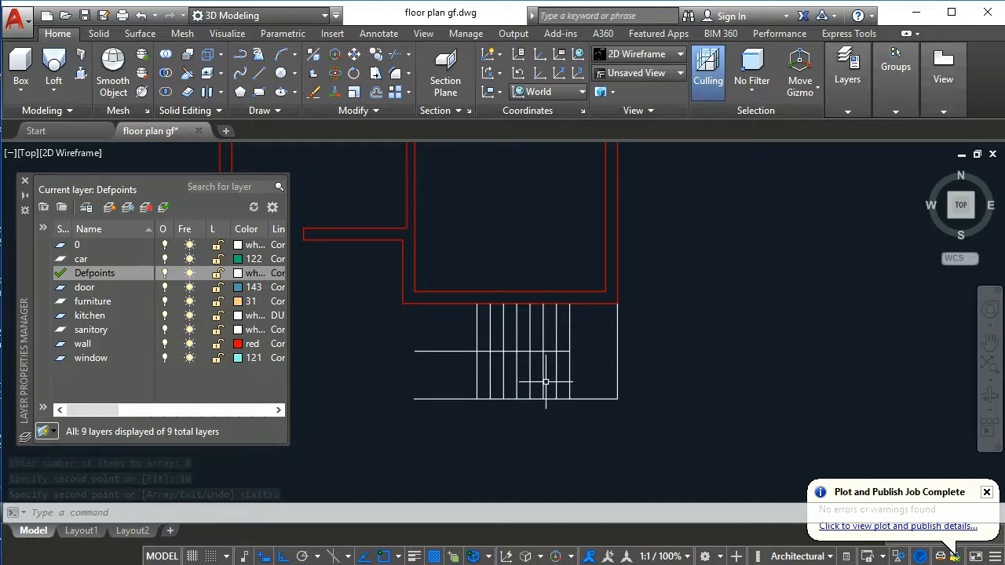
{"action": "key", "text": "Escape"}
- Copy the leftmost stair tread line one more tread spacing to the left
{"action": "type", "text": "c"}
{"action": "key", "text": "Return"}
{"action": "left_click", "coordinate": [478, 374]}
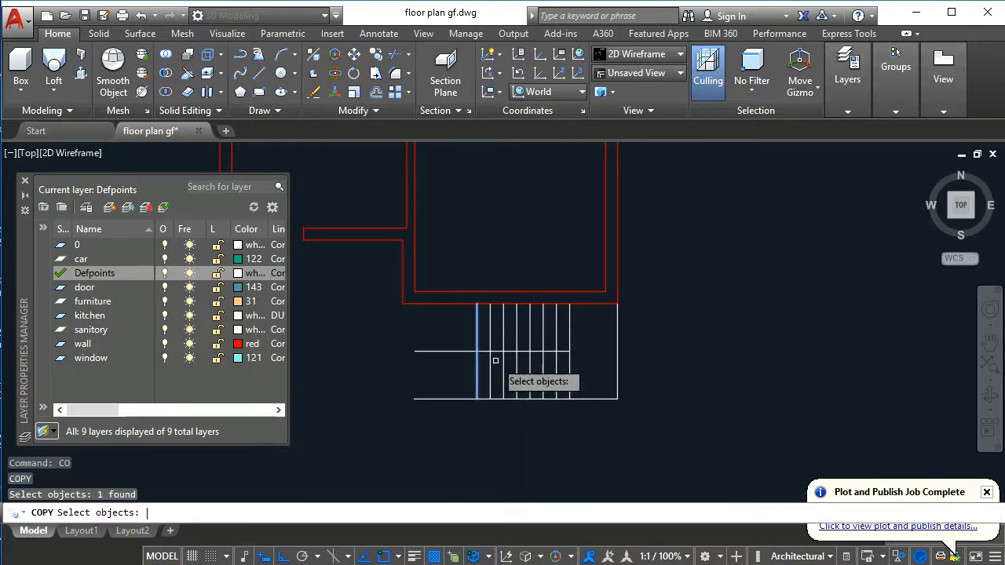
{"action": "key", "text": "Return"}
{"action": "left_click", "coordinate": [488, 351]}
{"action": "left_click", "coordinate": [476, 351]}
{"action": "key", "text": "Return"}
{"action": "key", "text": "Escape"}
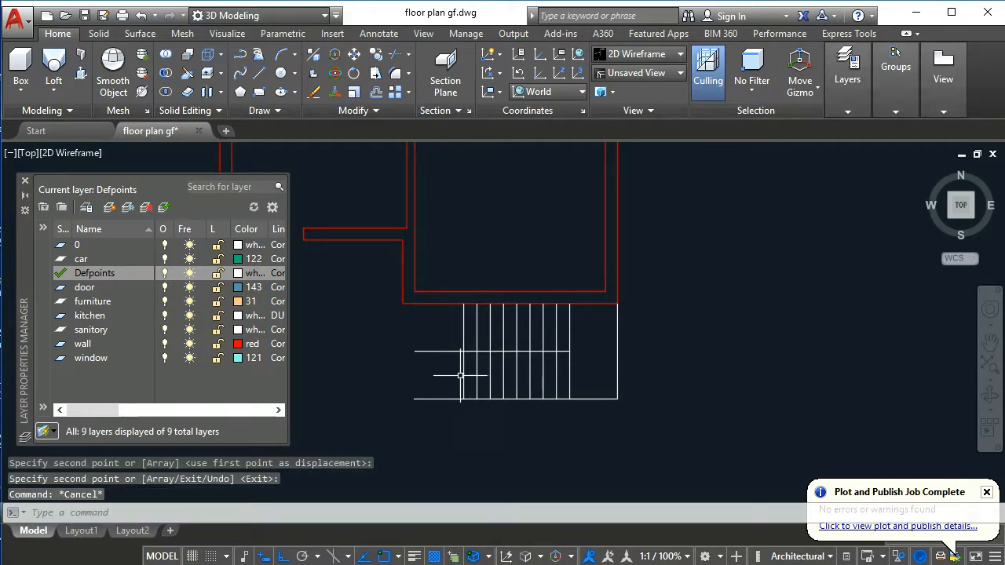
- Trim the ends of the two horizontal stair lines that extend beyond the leftmost tread
{"action": "type", "text": "tr"}
{"action": "key", "text": "Return"}
{"action": "key", "text": "Return"}
{"action": "left_click", "coordinate": [441, 413]}
{"action": "left_click", "coordinate": [411, 312]}
{"action": "scroll", "coordinate": [526, 361], "scroll_direction": "down", "scroll_amount": 5}
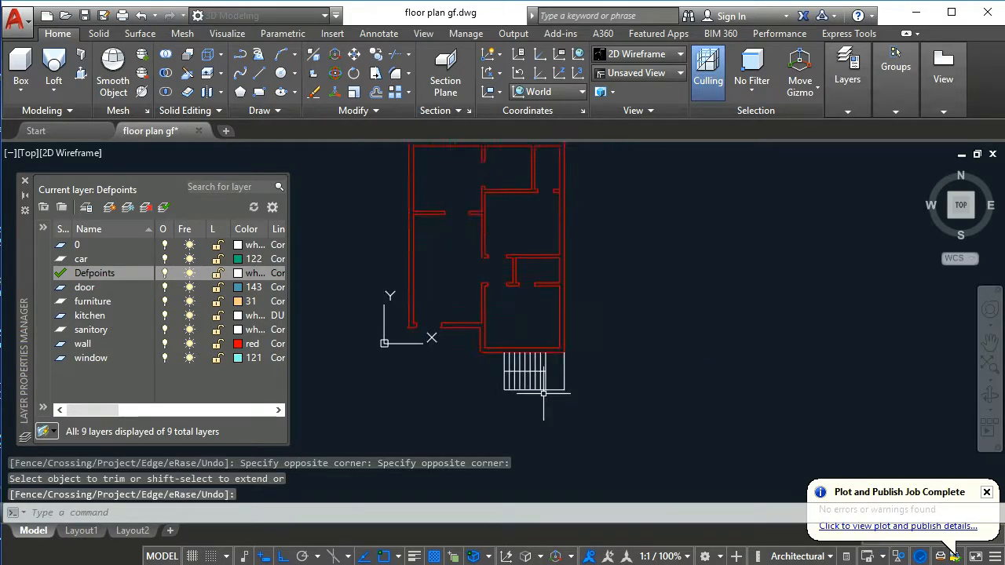
{"action": "scroll", "coordinate": [526, 361], "scroll_direction": "up", "scroll_amount": 5}
{"action": "key", "text": "Escape"}
{"action": "key", "text": "Escape"}
{"action": "left_click", "coordinate": [657, 396]}
{"action": "left_click", "coordinate": [418, 321]}
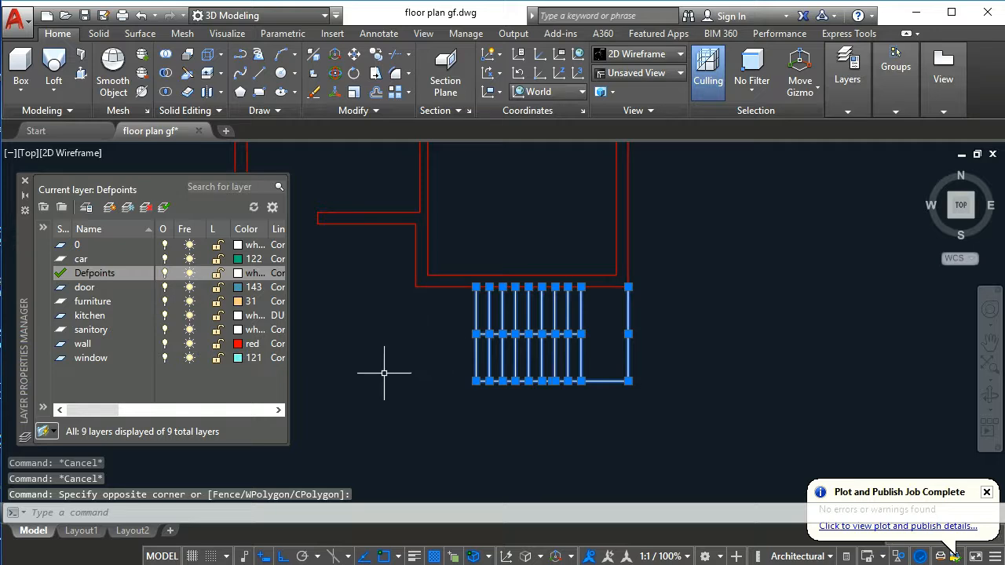
{"action": "scroll", "coordinate": [541, 382], "scroll_direction": "down", "scroll_amount": 2}
{"action": "key", "text": "Escape"}
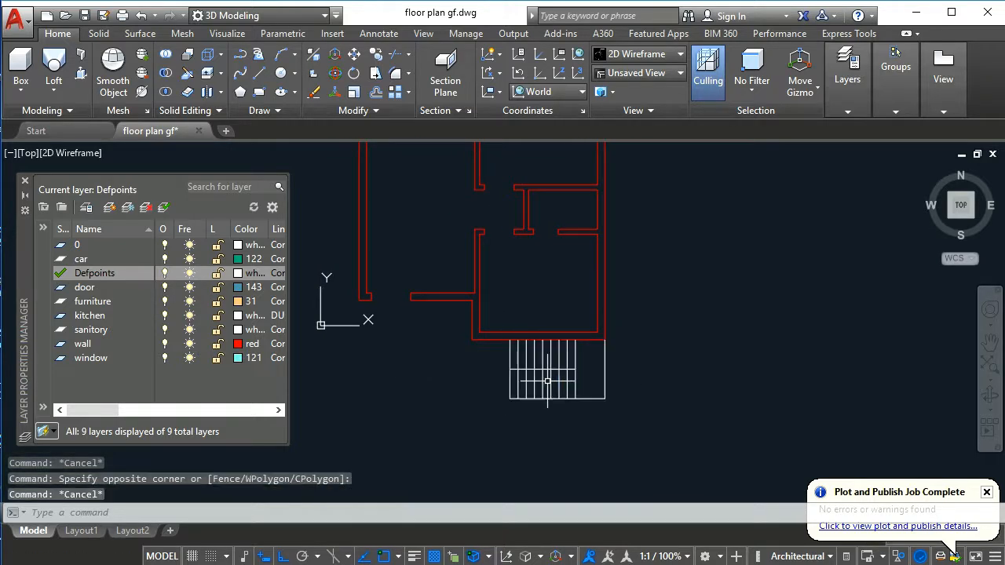
{"action": "scroll", "coordinate": [549, 384], "scroll_direction": "up", "scroll_amount": 2}
{"action": "key", "text": "Escape"}
{"action": "scroll", "coordinate": [518, 405], "scroll_direction": "down", "scroll_amount": 4}
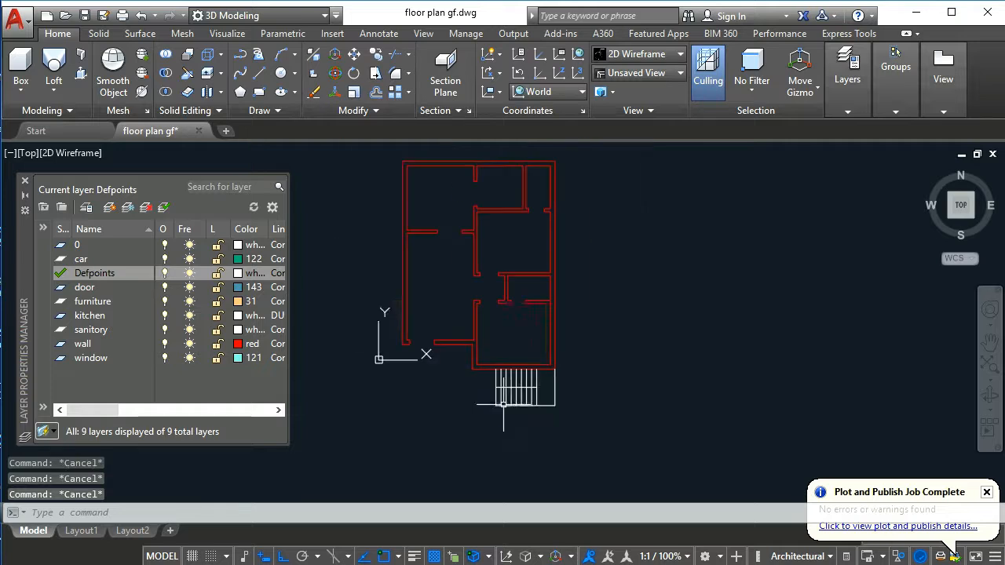
{"action": "scroll", "coordinate": [505, 412], "scroll_direction": "down", "scroll_amount": 2}
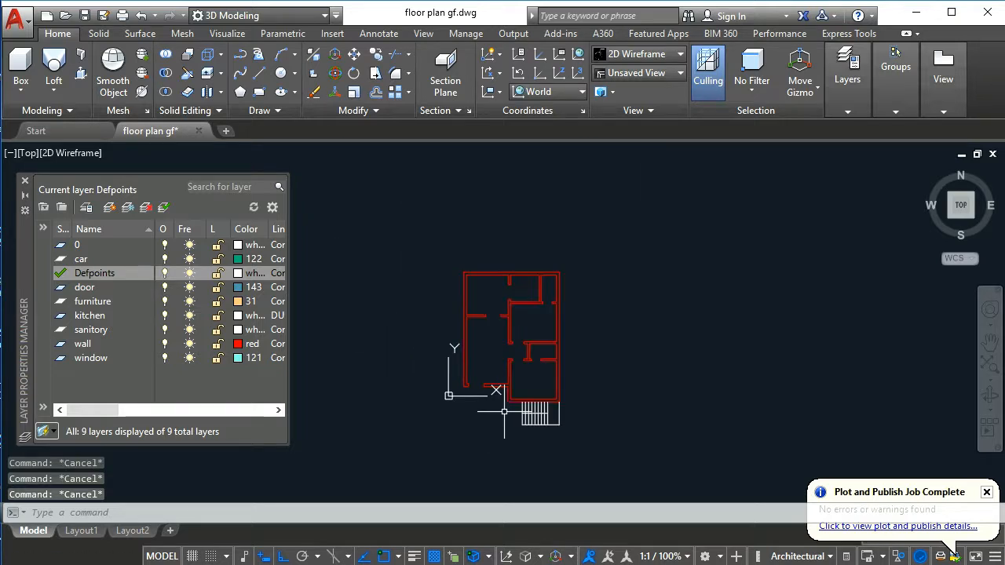
- Draw a rectangle from the plan's top-left outer wall corner to the staircase's bottom-right corner
{"action": "type", "text": "c"}
{"action": "key", "text": "Return"}
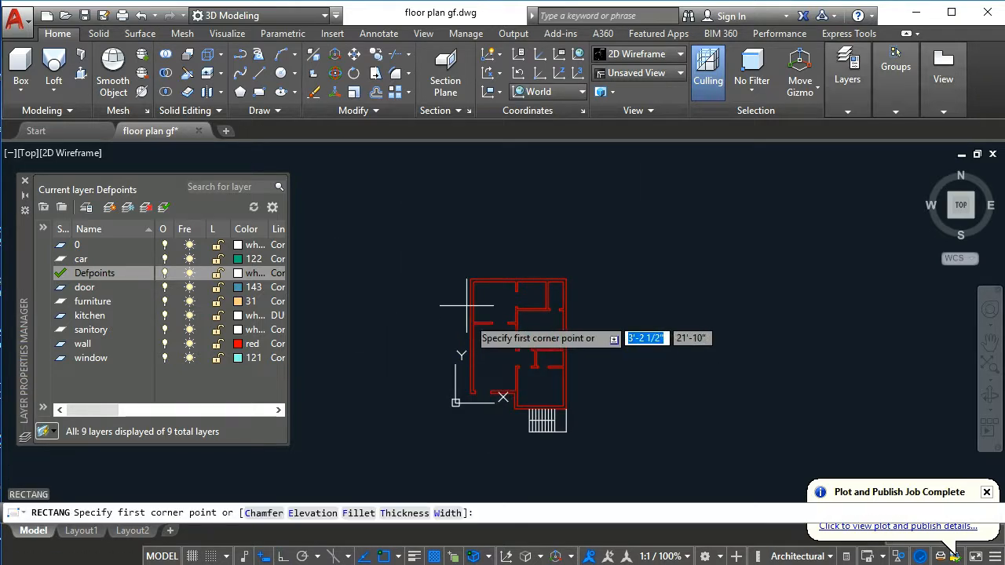
{"action": "scroll", "coordinate": [481, 269], "scroll_direction": "up", "scroll_amount": 5}
{"action": "left_click", "coordinate": [481, 270]}
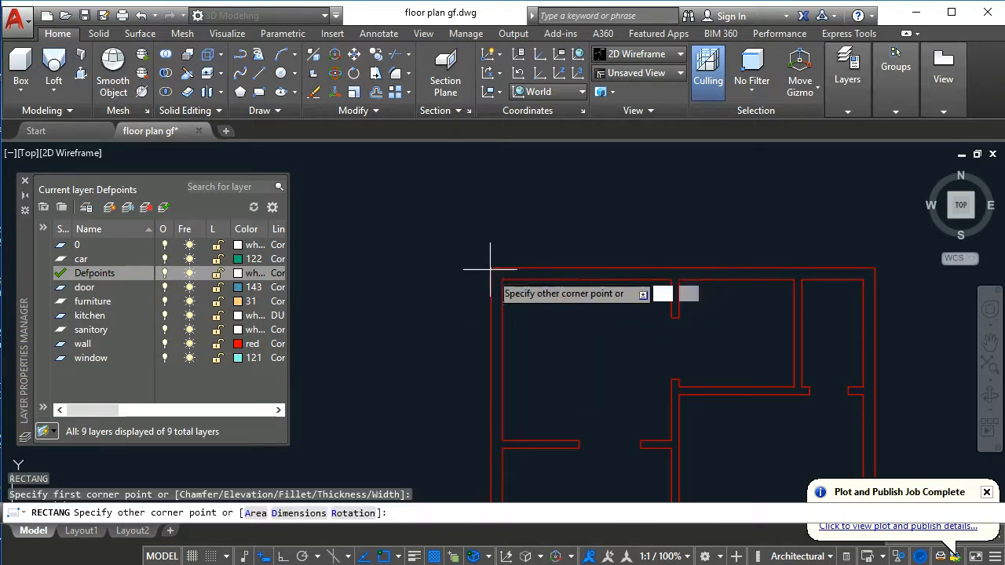
{"action": "scroll", "coordinate": [550, 392], "scroll_direction": "down", "scroll_amount": 4}
{"action": "scroll", "coordinate": [651, 348], "scroll_direction": "up", "scroll_amount": 5}
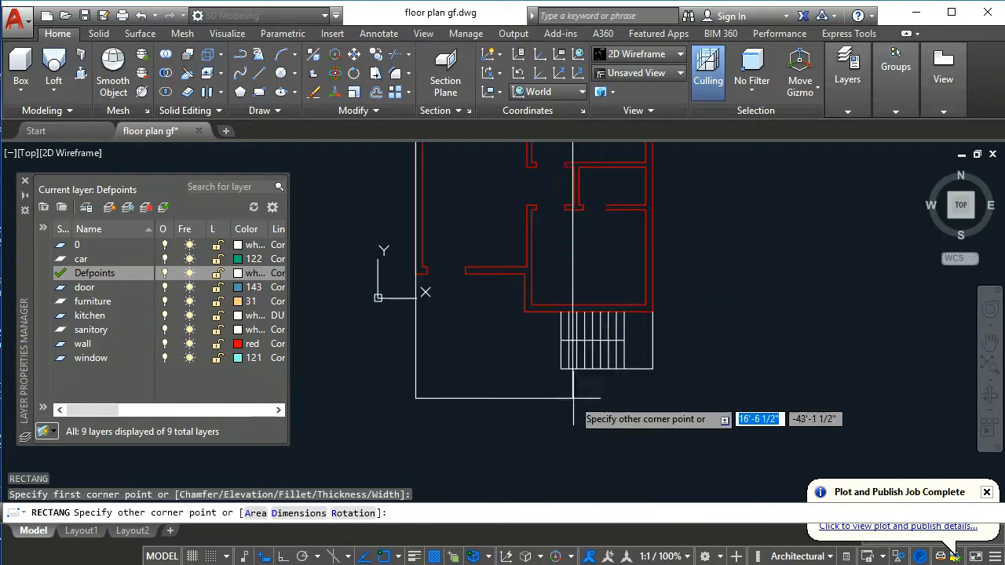
{"action": "left_click", "coordinate": [650, 371]}
{"action": "key", "text": "Return"}
{"action": "type", "text": "o"}
{"action": "key", "text": "Return"}
{"action": "scroll", "coordinate": [613, 425], "scroll_direction": "down", "scroll_amount": 2}
{"action": "middle_click_drag", "start_coordinate": [613, 425], "coordinate": [606, 440]}
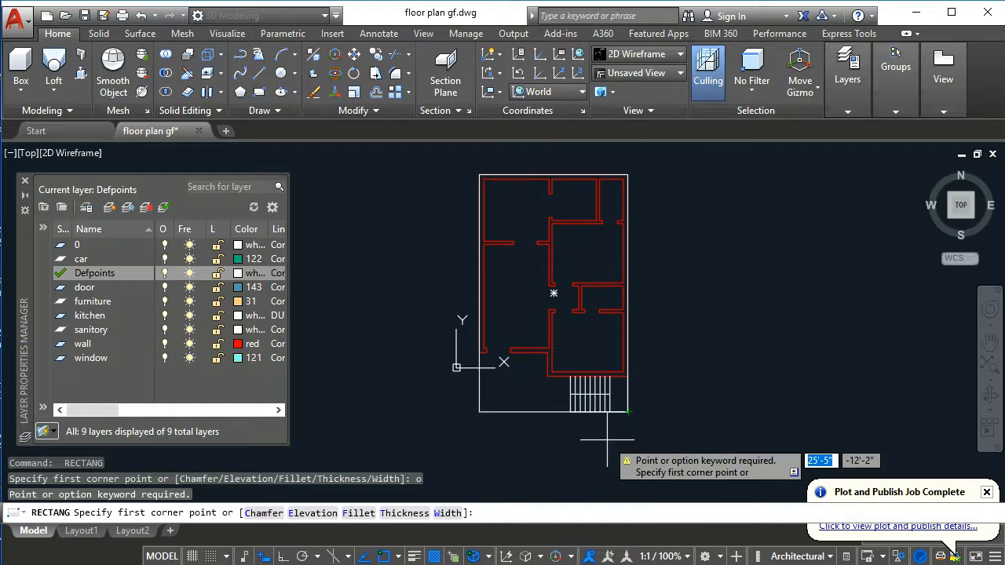
{"action": "type", "text": "1'"}
{"action": "key", "text": "Return"}
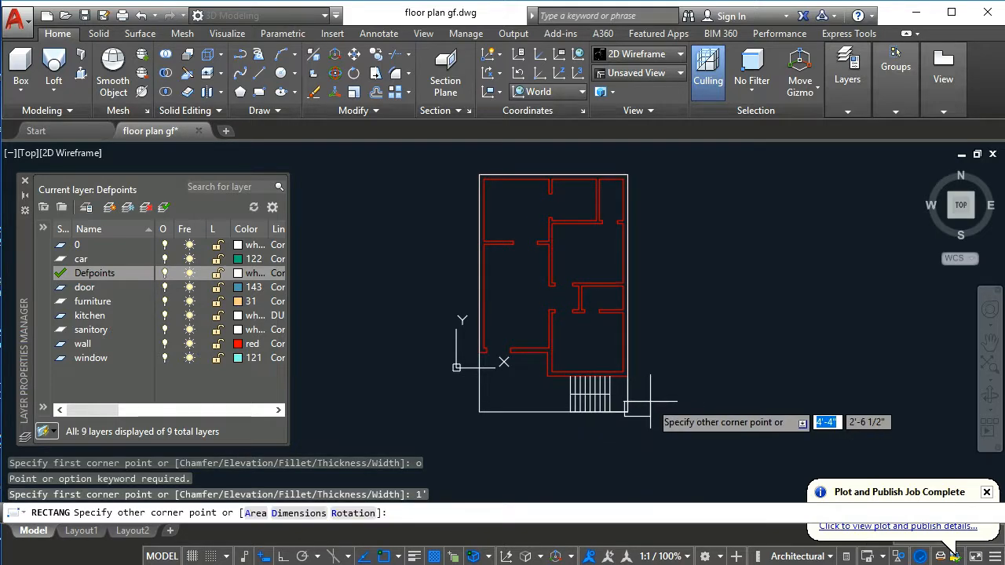
{"action": "key", "text": "Escape"}
{"action": "key", "text": "Escape"}
{"action": "key", "text": "Escape"}
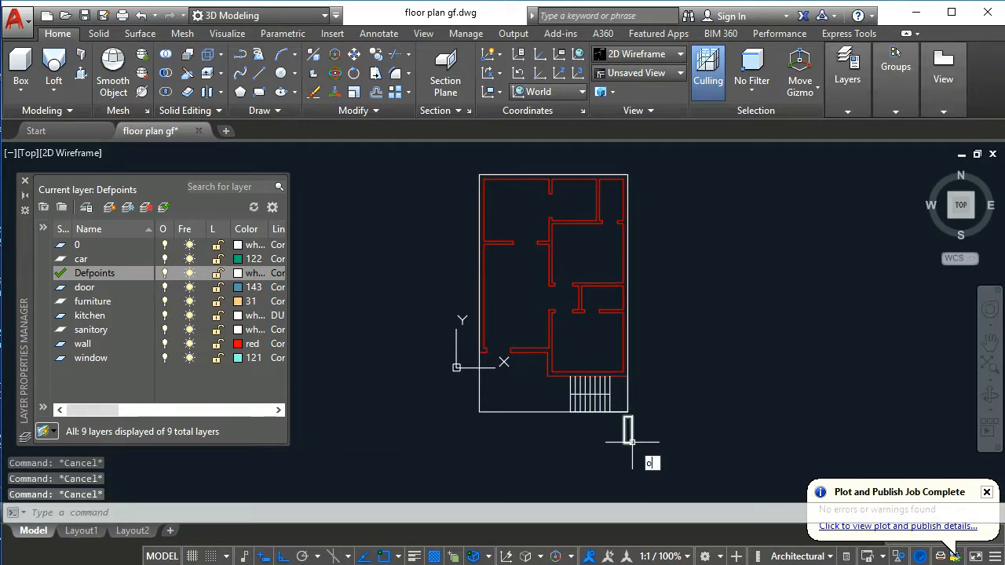
- Offset the rectangle around the plan 1' outward
{"action": "key", "text": "Return"}
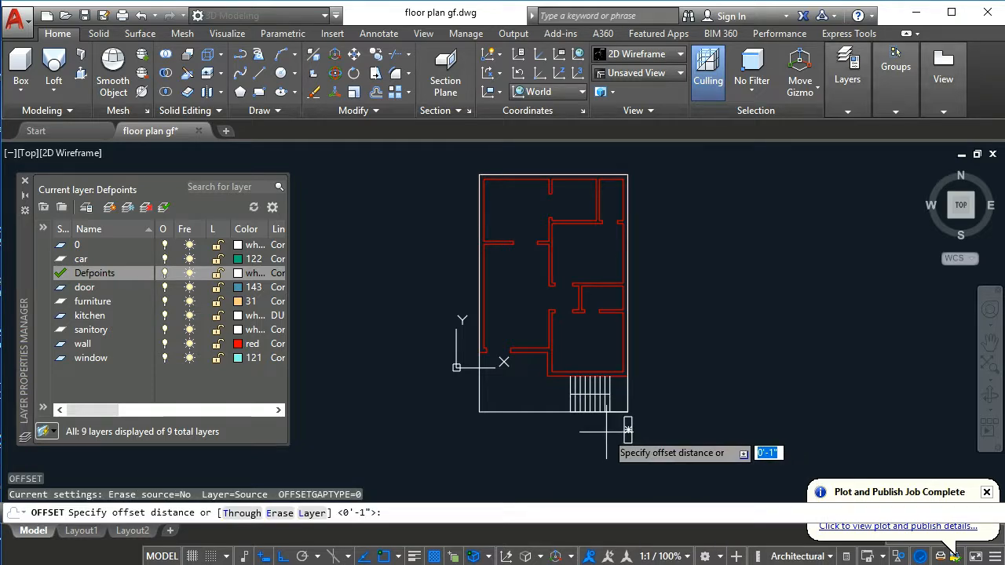
{"action": "type", "text": "1'"}
{"action": "key", "text": "Return"}
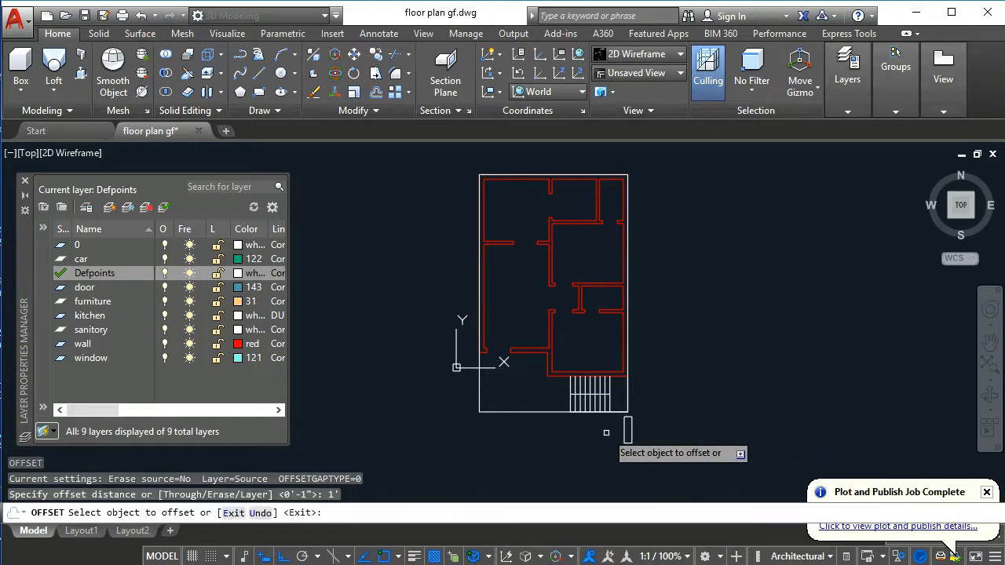
{"action": "left_click", "coordinate": [553, 412]}
{"action": "left_click", "coordinate": [543, 452]}
{"action": "key", "text": "Escape"}
- Erase the original inner rectangle that touches the outer walls and the staircase
{"action": "scroll", "coordinate": [542, 409], "scroll_direction": "up", "scroll_amount": 2}
{"action": "type", "text": "e"}
{"action": "key", "text": "Return"}
{"action": "left_click", "coordinate": [533, 413]}
{"action": "key", "text": "Return"}
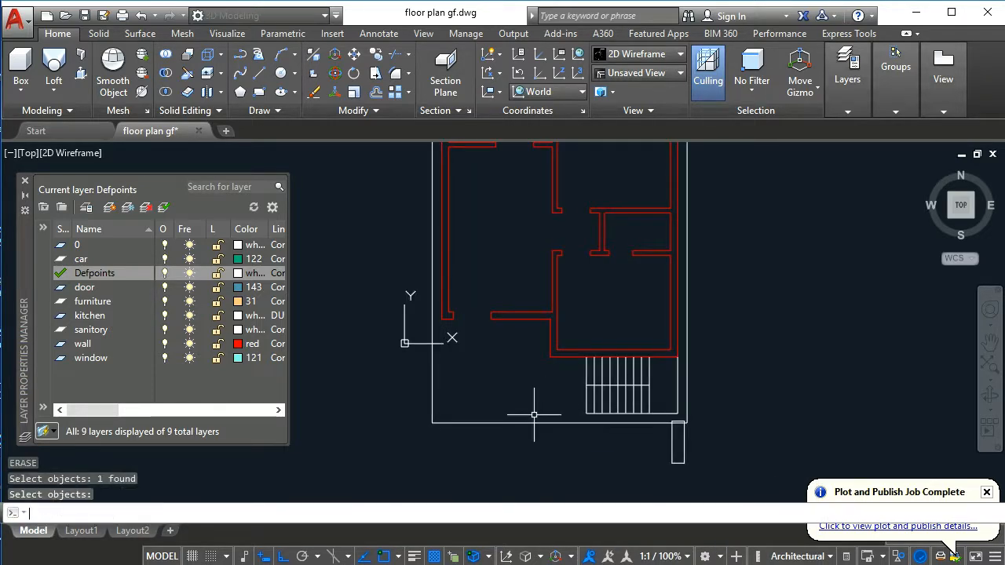
{"action": "key", "text": "Escape"}
- Offset the remaining boundary rectangle 6" outward to give the boundary wall its thickness
{"action": "type", "text": "o"}
{"action": "key", "text": "Return"}
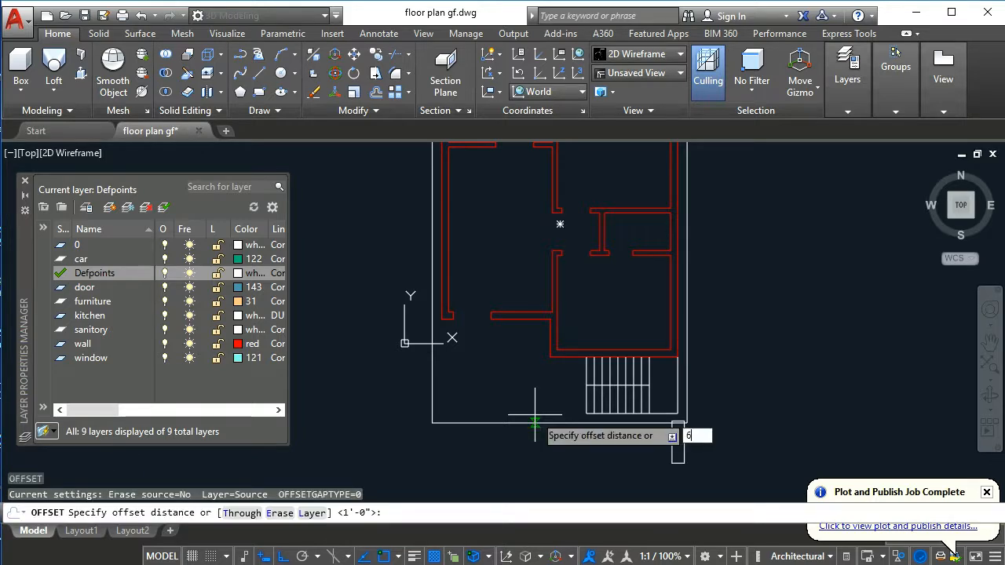
{"action": "key", "text": "Return"}
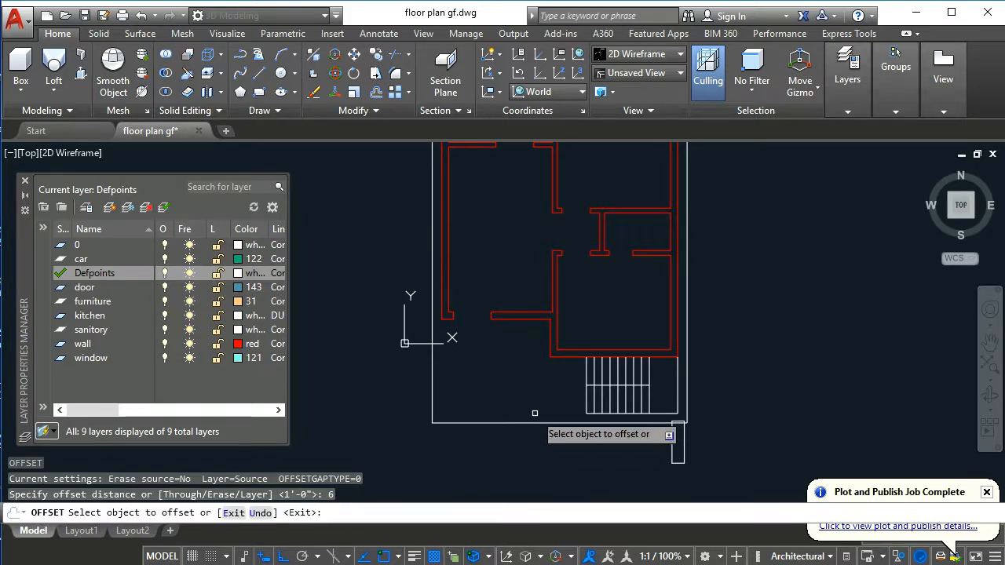
{"action": "left_click", "coordinate": [535, 416]}
{"action": "left_click", "coordinate": [536, 454]}
{"action": "key", "text": "Escape"}
{"action": "key", "text": "Escape"}
- Erase the small stray rectangle at the boundary's bottom-right corner
{"action": "type", "text": "e"}
{"action": "key", "text": "Return"}
{"action": "left_click", "coordinate": [712, 463]}
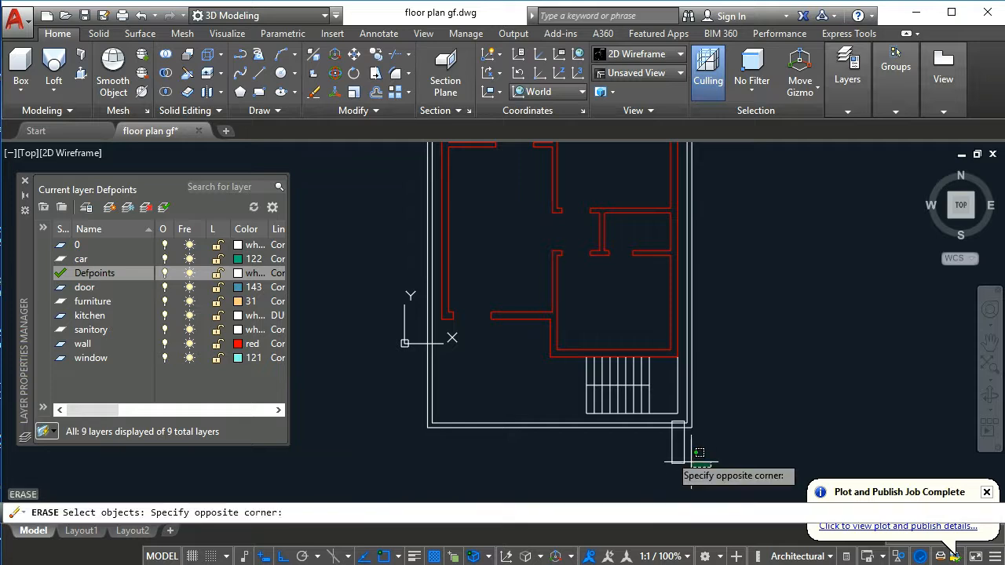
{"action": "left_click", "coordinate": [669, 453]}
{"action": "key", "text": "Return"}
- Stretch the bottom edges of both boundary rectangles upward until the inner edge meets the staircase's bottom line
{"action": "middle_click_drag", "start_coordinate": [600, 457], "coordinate": [623, 411]}
{"action": "type", "text": "s"}
{"action": "key", "text": "Return"}
{"action": "left_click", "coordinate": [767, 409]}
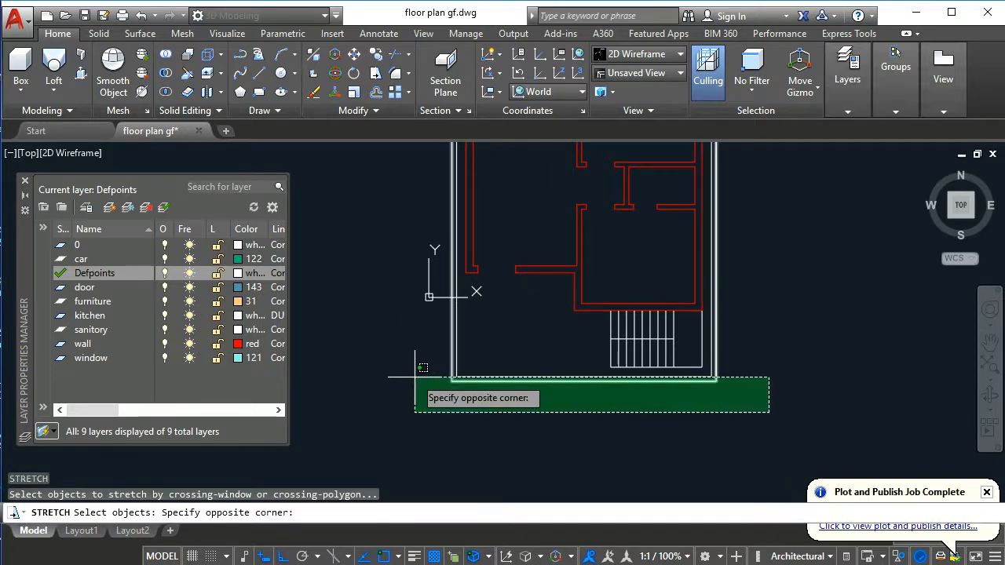
{"action": "left_click", "coordinate": [417, 370]}
{"action": "scroll", "coordinate": [765, 376], "scroll_direction": "up", "scroll_amount": 5}
{"action": "key", "text": "Return"}
{"action": "left_click", "coordinate": [452, 384]}
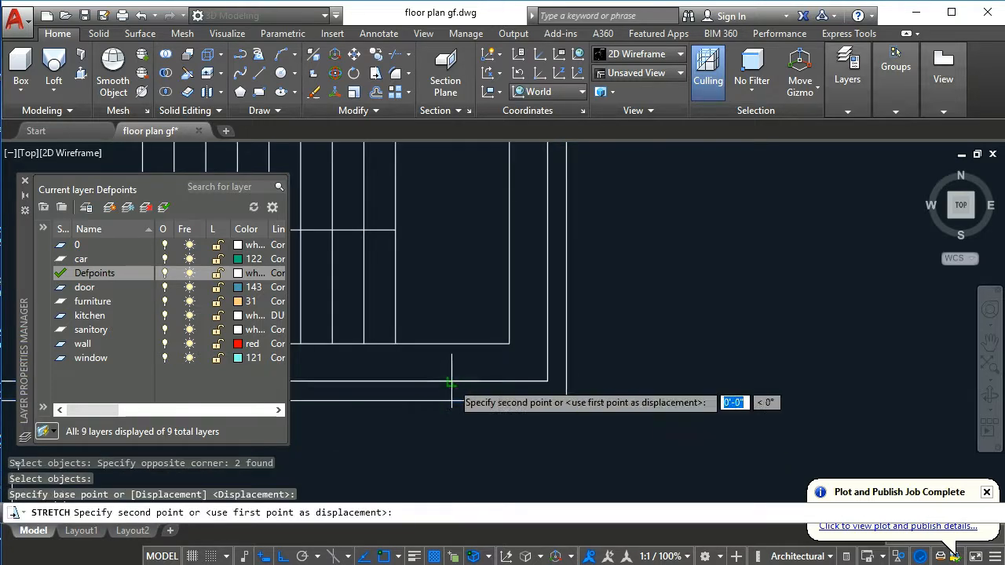
{"action": "type", "text": "6"}
{"action": "key", "text": "Return"}
{"action": "scroll", "coordinate": [585, 402], "scroll_direction": "down", "scroll_amount": 5}
{"action": "key", "text": "Escape"}
{"action": "key", "text": "Escape"}
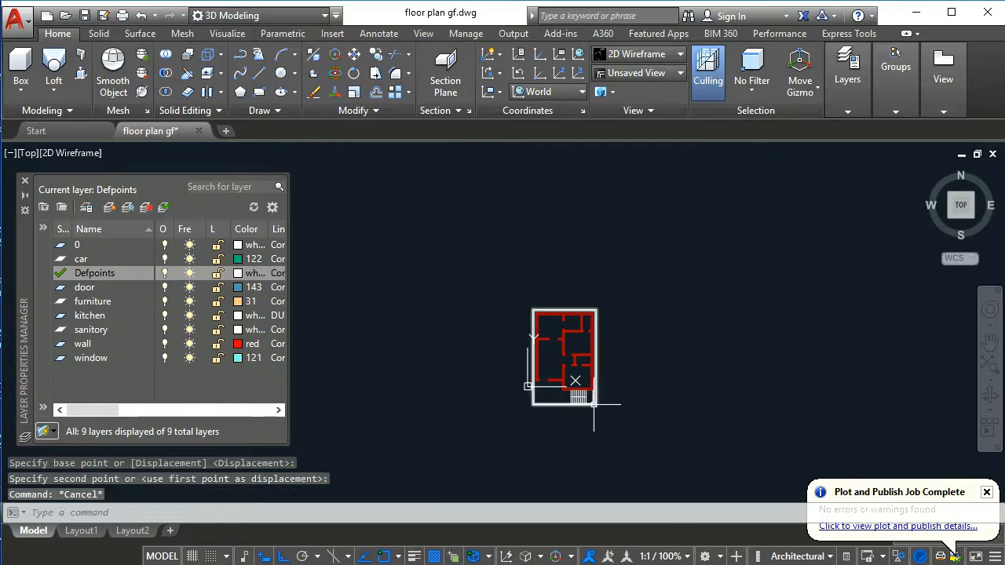
- Draw a short vertical line across the bottom boundary wall from its inner bottom-left corner to the outer edge
{"action": "scroll", "coordinate": [544, 410], "scroll_direction": "up", "scroll_amount": 4}
{"action": "middle_click_drag", "start_coordinate": [493, 420], "coordinate": [476, 418]}
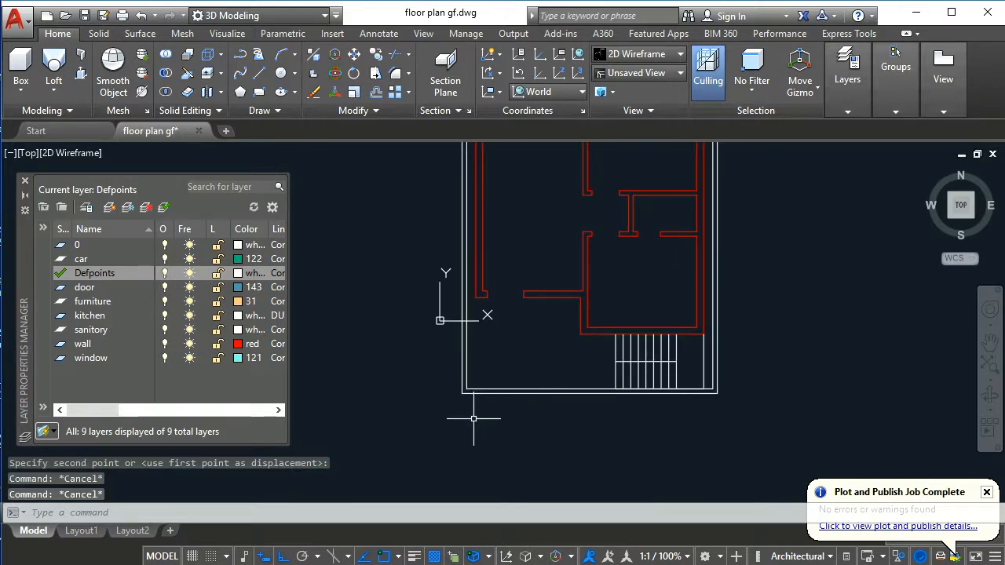
{"action": "key", "text": "Escape"}
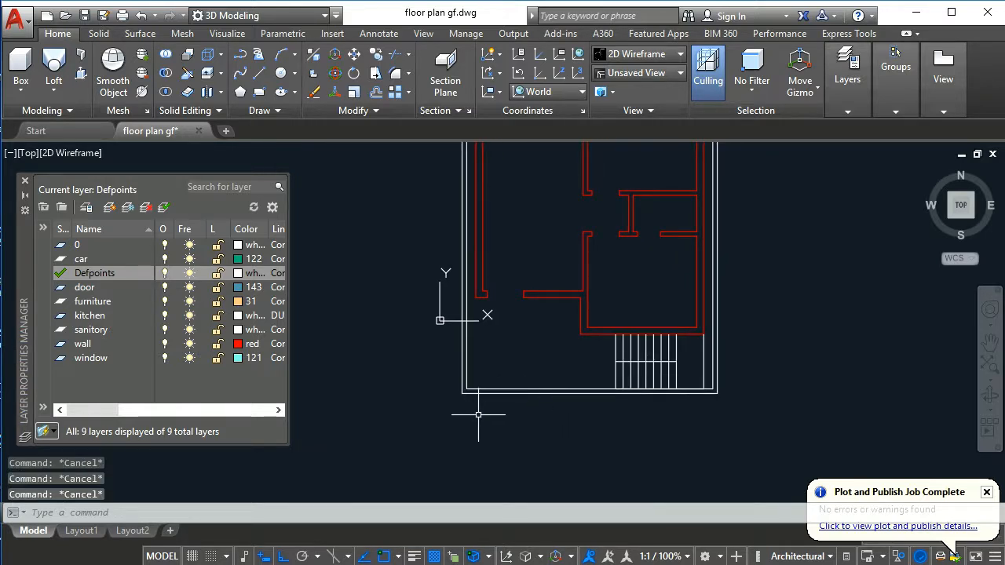
{"action": "type", "text": "l"}
{"action": "key", "text": "Return"}
{"action": "scroll", "coordinate": [469, 397], "scroll_direction": "up", "scroll_amount": 4}
{"action": "left_click", "coordinate": [464, 378]}
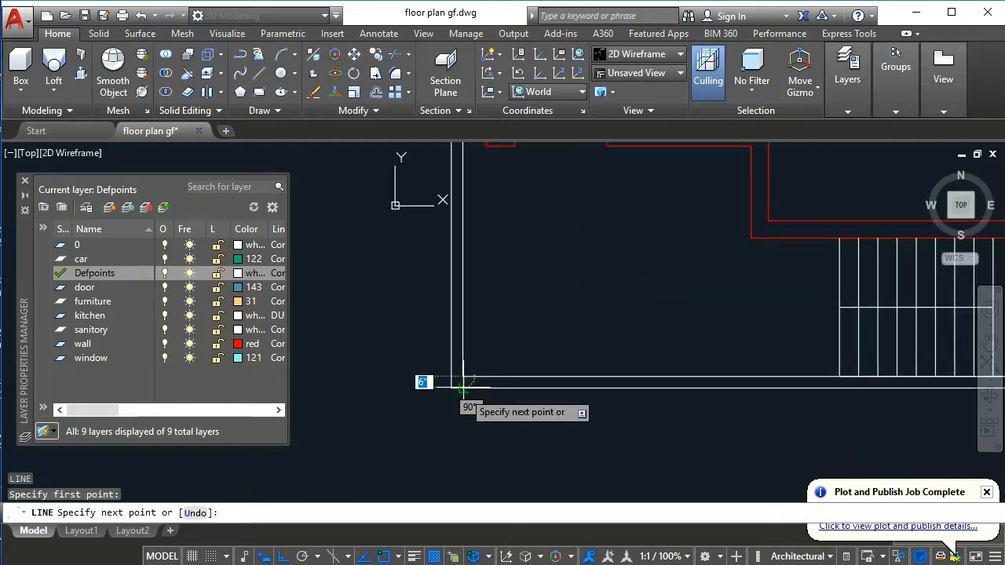
{"action": "left_click", "coordinate": [464, 387]}
{"action": "key", "text": "Return"}
{"action": "key", "text": "Escape"}
- Copy the short line across the boundary wall 9' to the right
{"action": "type", "text": "co"}
{"action": "key", "text": "Return"}
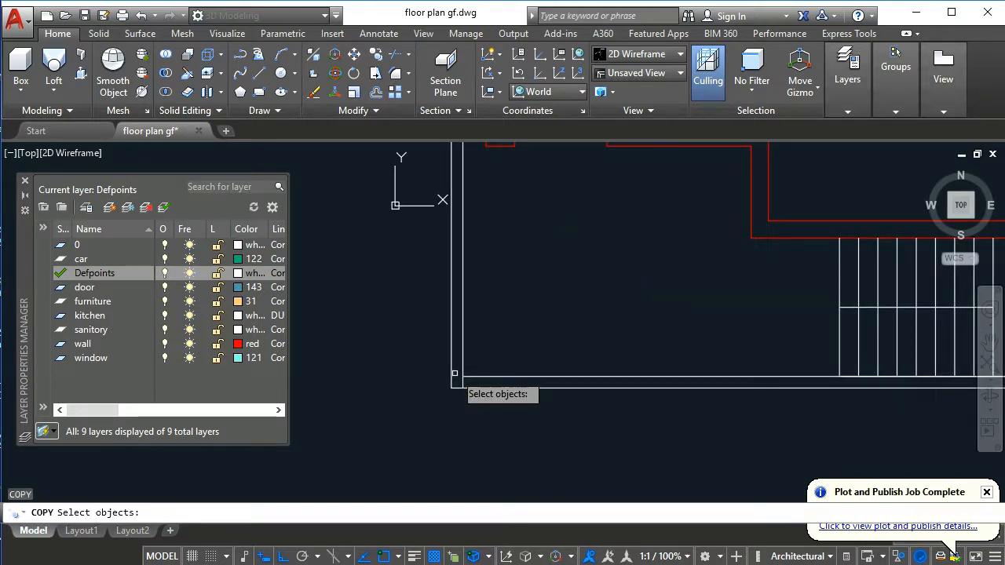
{"action": "left_click", "coordinate": [458, 373]}
{"action": "left_click", "coordinate": [477, 406]}
{"action": "key", "text": "Return"}
{"action": "left_click", "coordinate": [460, 422]}
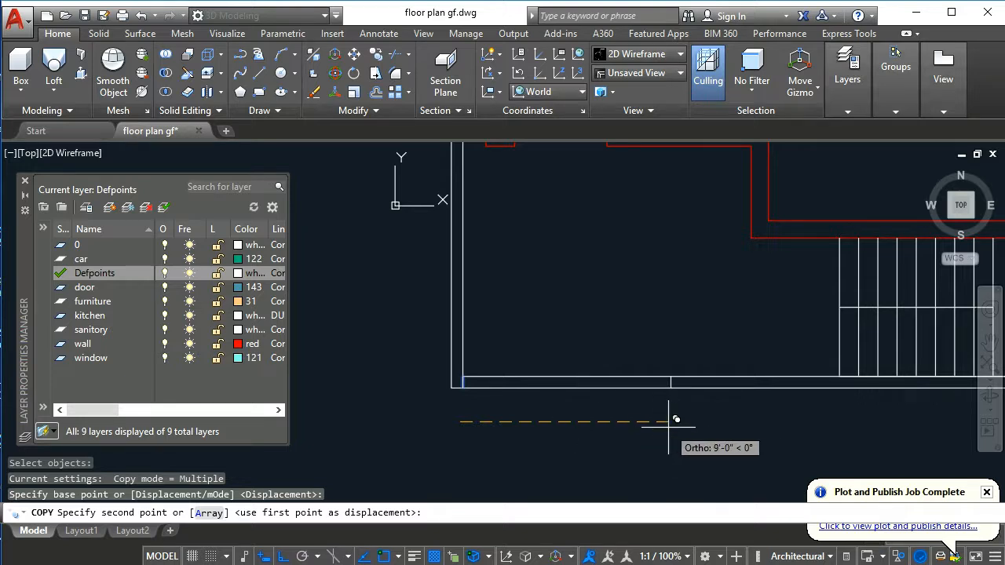
{"action": "type", "text": "9'"}
{"action": "key", "text": "Return"}
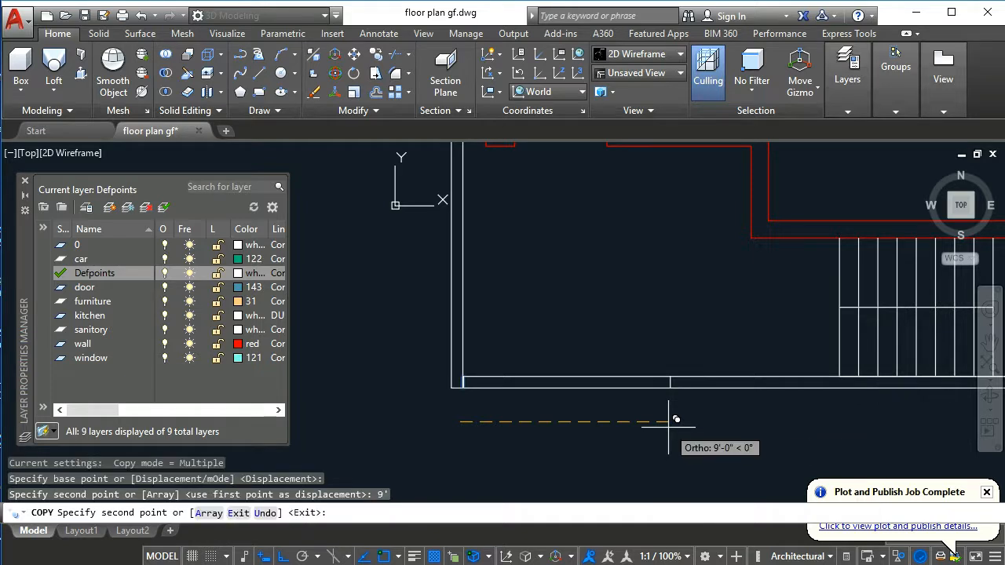
{"action": "key", "text": "Escape"}
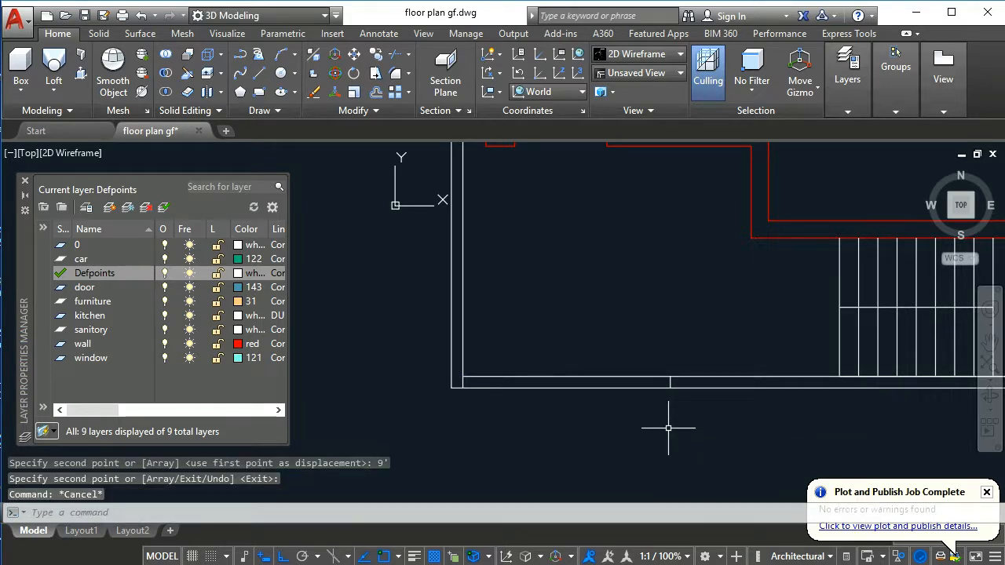
- Copy the right-hand short line 9' back to the left along the boundary wall
{"action": "type", "text": "co"}
{"action": "key", "text": "Return"}
{"action": "left_click", "coordinate": [646, 341]}
{"action": "left_click", "coordinate": [684, 426]}
{"action": "key", "text": "Return"}
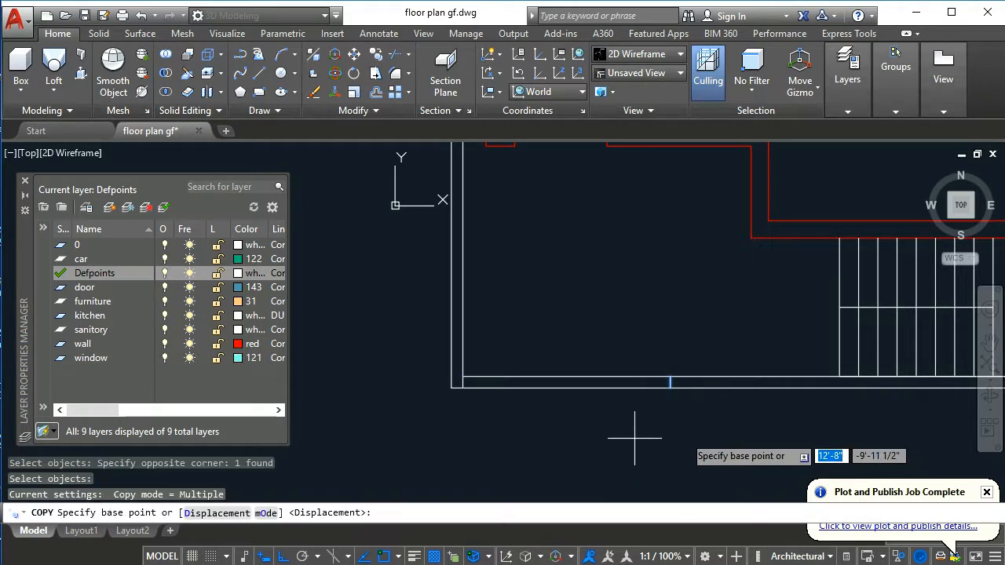
{"action": "left_click", "coordinate": [617, 439]}
{"action": "key", "text": "Return"}
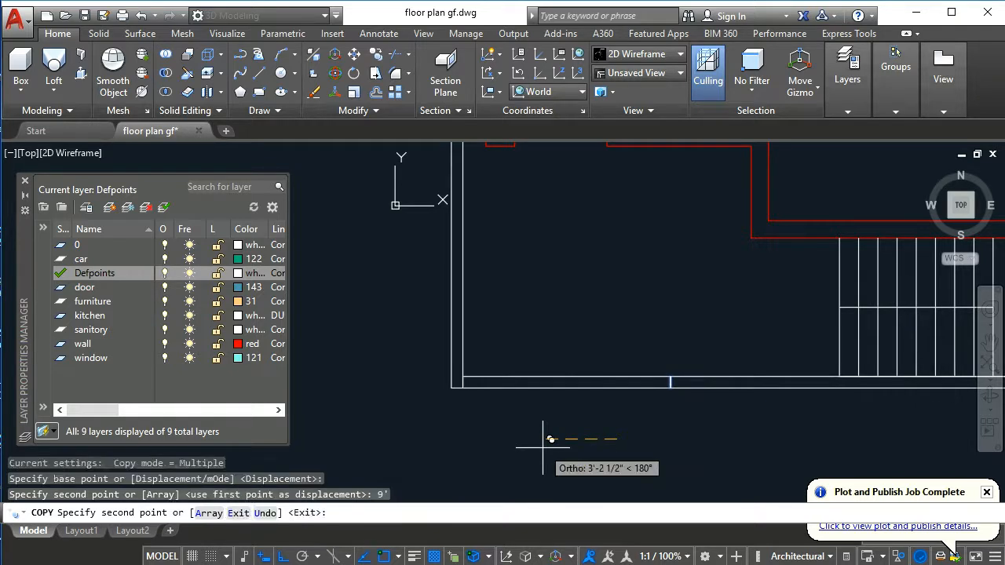
{"action": "key", "text": "Escape"}
{"action": "key", "text": "Escape"}
- Move both short lines across the bottom boundary wall 2' to the right
{"action": "type", "text": "m"}
{"action": "key", "text": "Return"}
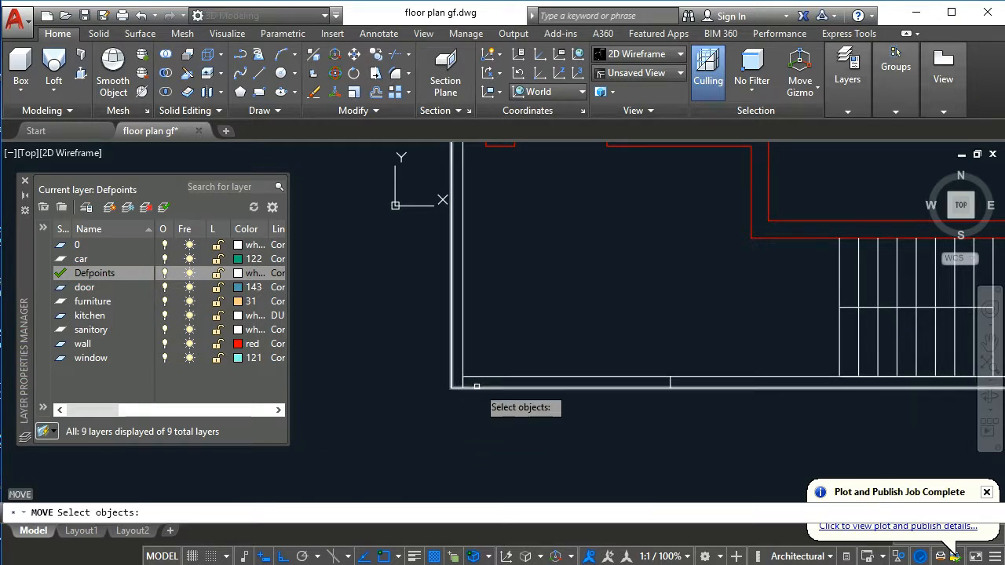
{"action": "left_click", "coordinate": [462, 382]}
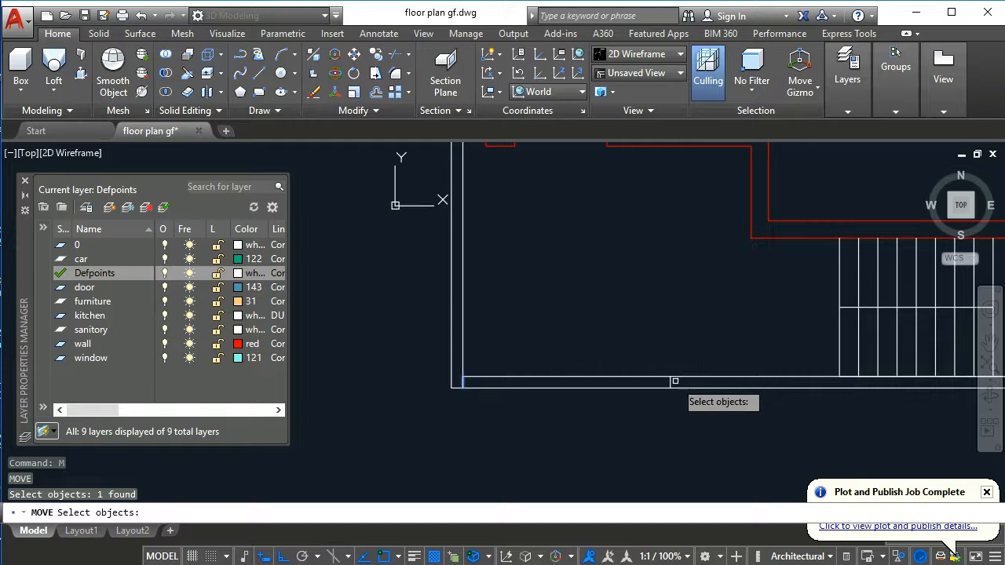
{"action": "left_click", "coordinate": [672, 382]}
{"action": "key", "text": "Return"}
{"action": "left_click", "coordinate": [545, 441]}
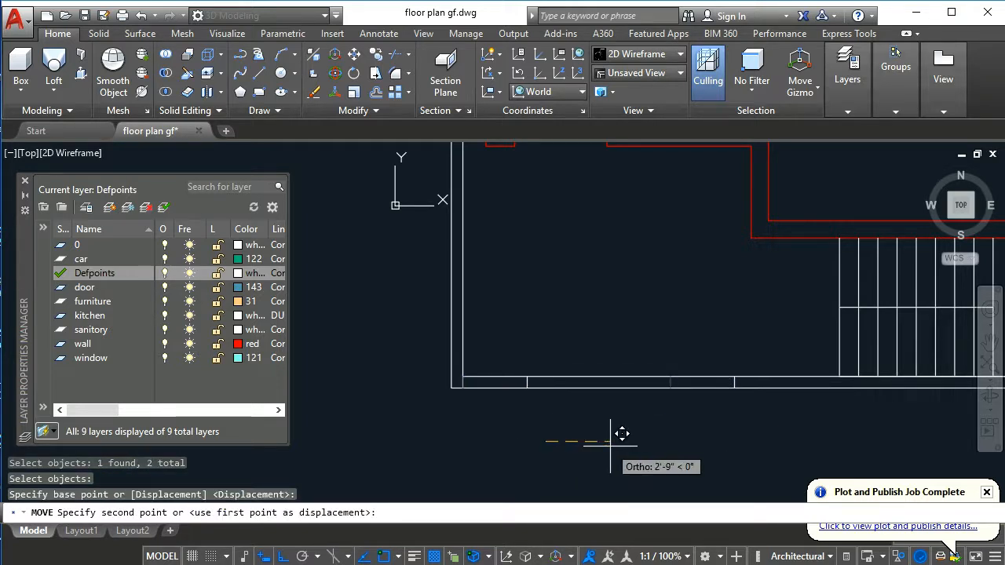
{"action": "type", "text": "2'"}
{"action": "key", "text": "Return"}
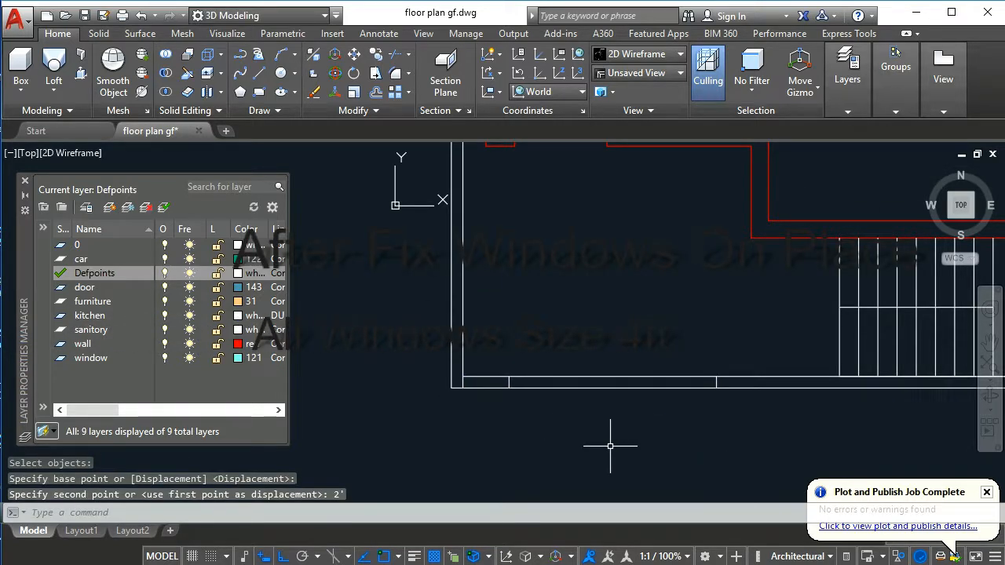
- Trim both bottom boundary wall lines between the two short lines to open the entrance gate
{"action": "key", "text": "Escape"}
{"action": "key", "text": "Escape"}
{"action": "key", "text": "Escape"}
{"action": "type", "text": "tr"}
{"action": "key", "text": "Return"}
{"action": "key", "text": "Return"}
{"action": "left_click", "coordinate": [627, 459]}
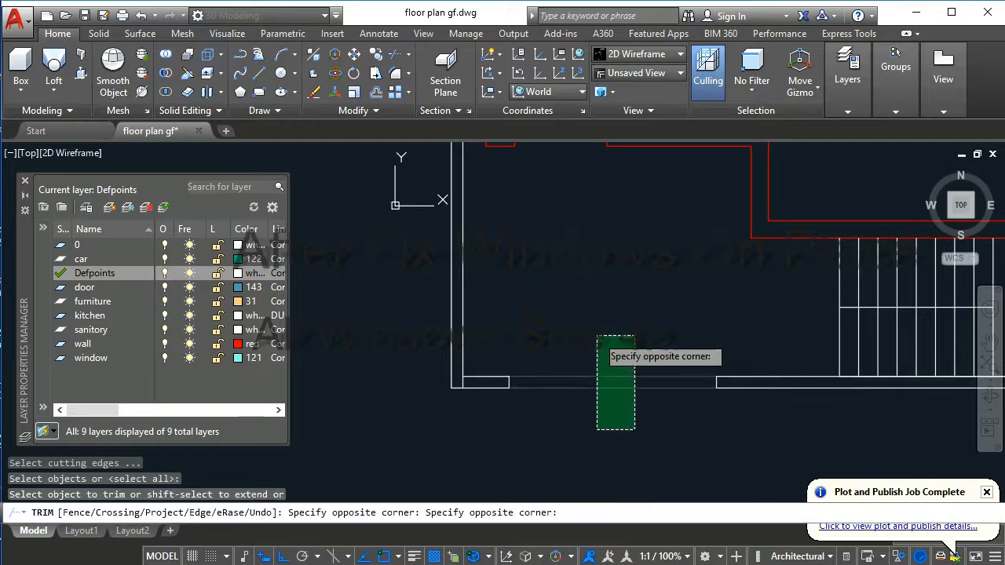
{"action": "left_click", "coordinate": [601, 343]}
{"action": "key", "text": "Escape"}
- Draw two crossing diagonal lines between opposite corners of the gate opening in the bottom boundary wall
{"action": "type", "text": "l"}
{"action": "key", "text": "Return"}
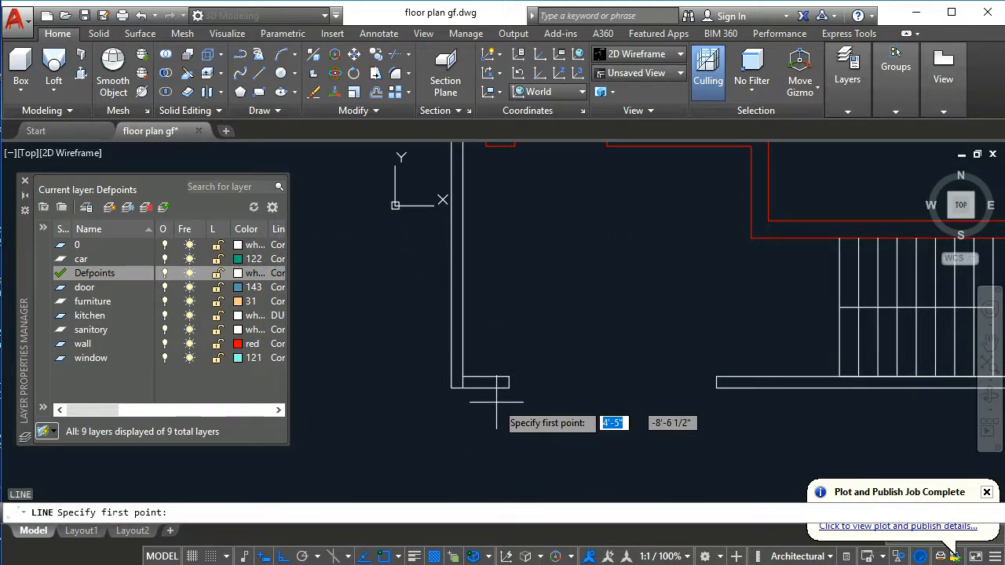
{"action": "left_click", "coordinate": [508, 387]}
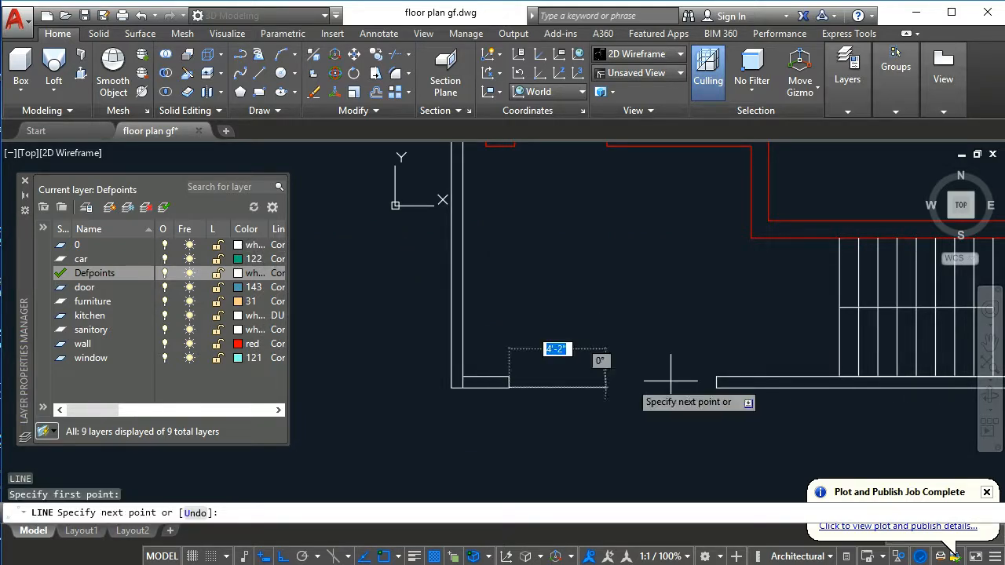
{"action": "left_click", "coordinate": [714, 378]}
{"action": "key", "text": "Return"}
{"action": "key", "text": "Return"}
{"action": "left_click", "coordinate": [509, 377]}
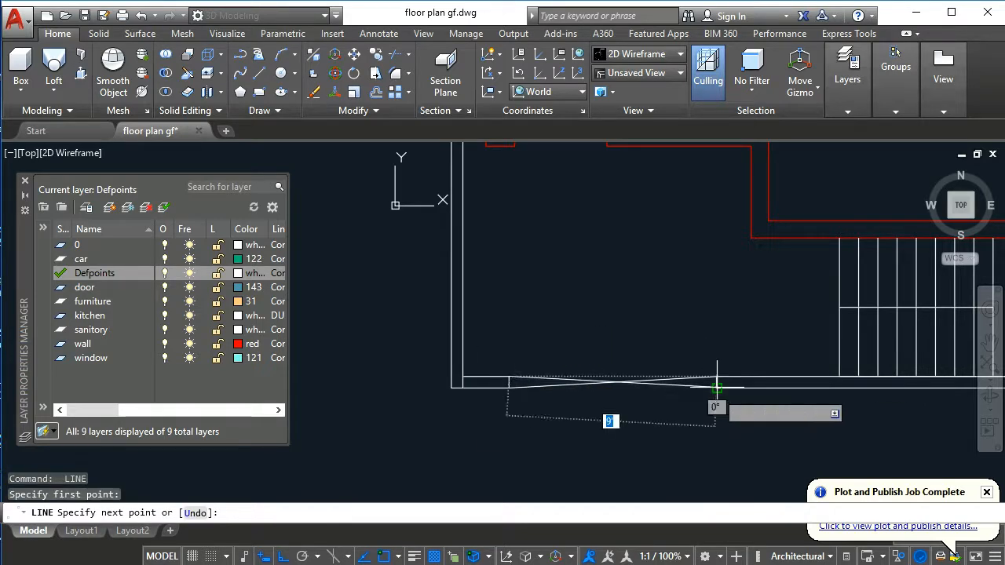
{"action": "left_click", "coordinate": [716, 387]}
{"action": "key", "text": "Return"}
- Examine the whole floor plan, including its windows, doors, furniture, room labels and dimensions
{"action": "scroll", "coordinate": [622, 327], "scroll_direction": "down", "scroll_amount": 4}
{"action": "mouse_move", "coordinate": [644, 350]}
{"action": "middle_mouse_down"}
{"action": "mouse_move", "coordinate": [604, 401]}
{"action": "mouse_move", "coordinate": [607, 425]}
{"action": "middle_mouse_up"}
{"action": "scroll", "coordinate": [604, 395], "scroll_direction": "up", "scroll_amount": 2}
{"action": "scroll", "coordinate": [612, 410], "scroll_direction": "down", "scroll_amount": 1}
{"action": "key", "text": "Escape"}
{"action": "key", "text": "Escape"}
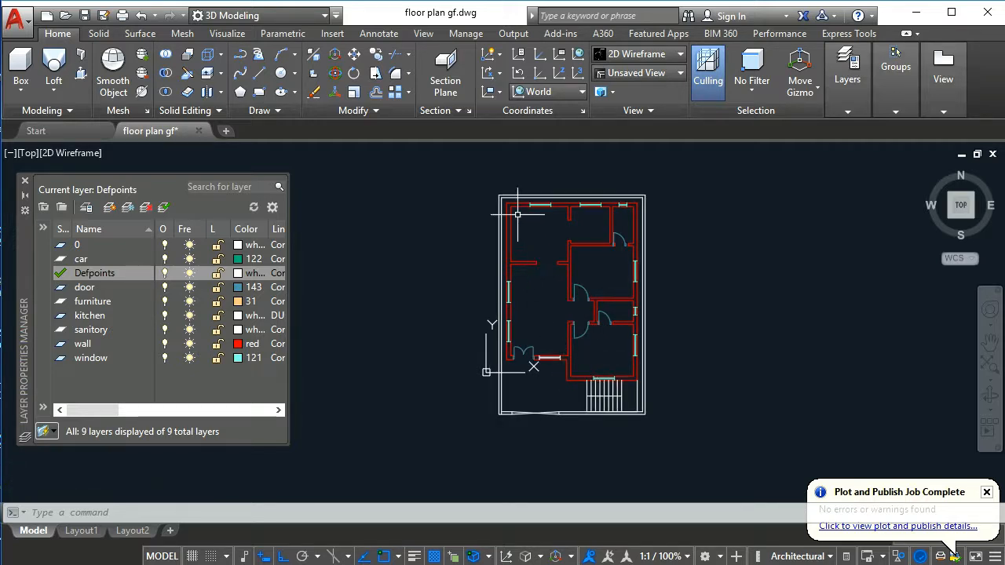
{"action": "scroll", "coordinate": [517, 213], "scroll_direction": "up", "scroll_amount": 4}
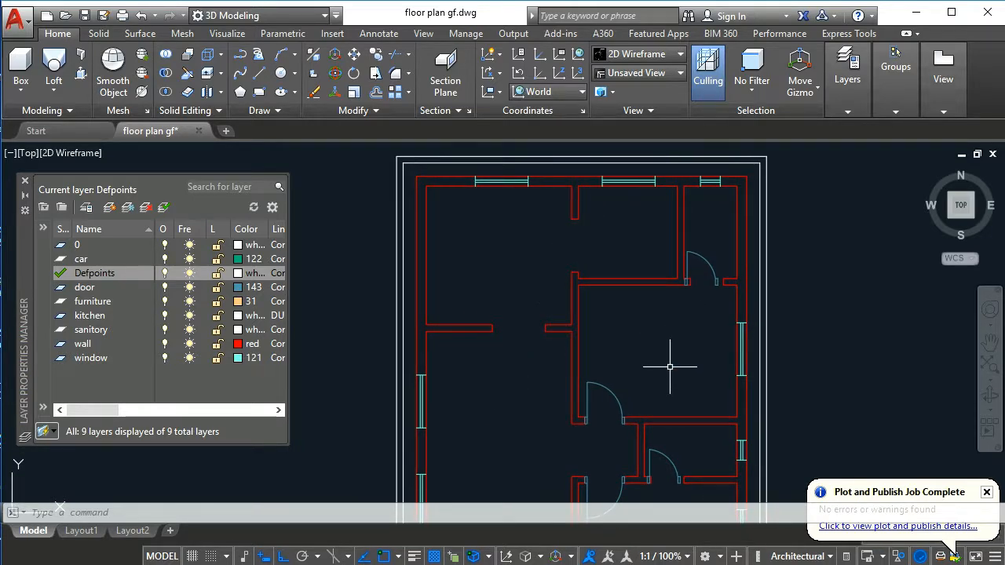
{"action": "scroll", "coordinate": [670, 367], "scroll_direction": "down", "scroll_amount": 4}
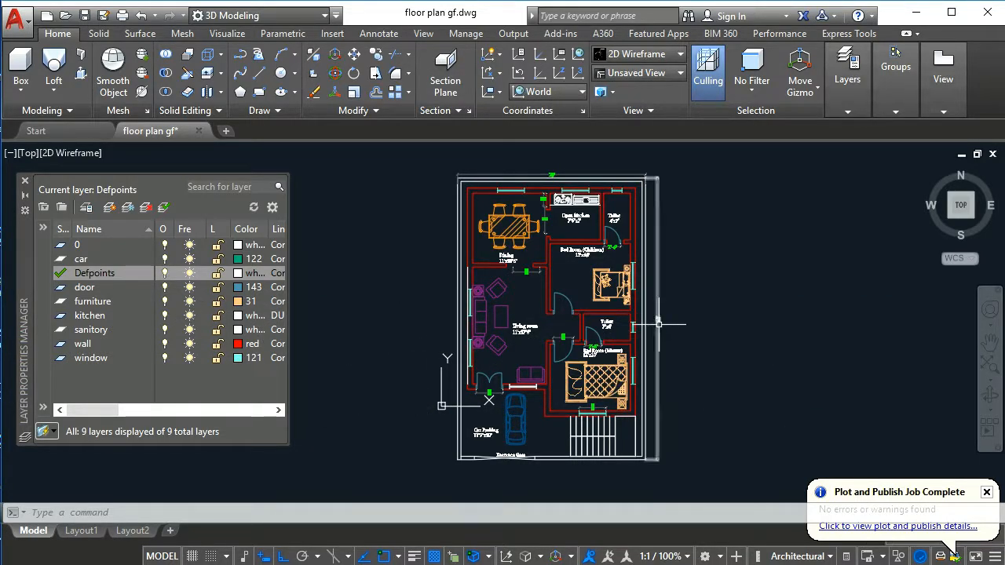
{"action": "scroll", "coordinate": [593, 318], "scroll_direction": "down", "scroll_amount": 2}
{"action": "scroll", "coordinate": [596, 323], "scroll_direction": "up", "scroll_amount": 4}
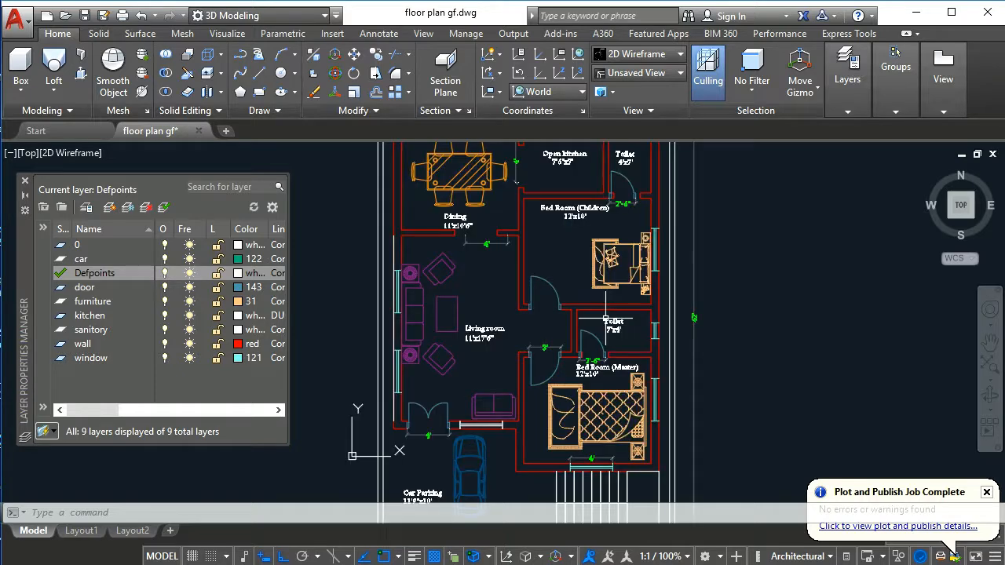
{"action": "scroll", "coordinate": [597, 323], "scroll_direction": "down", "scroll_amount": 2}
{"action": "middle_click_drag", "start_coordinate": [596, 324], "coordinate": [590, 319]}
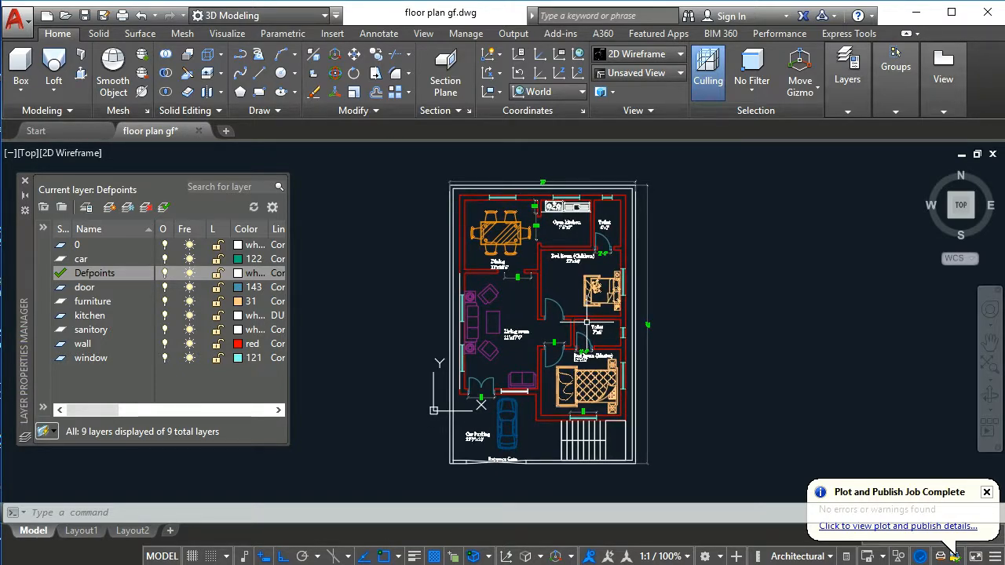